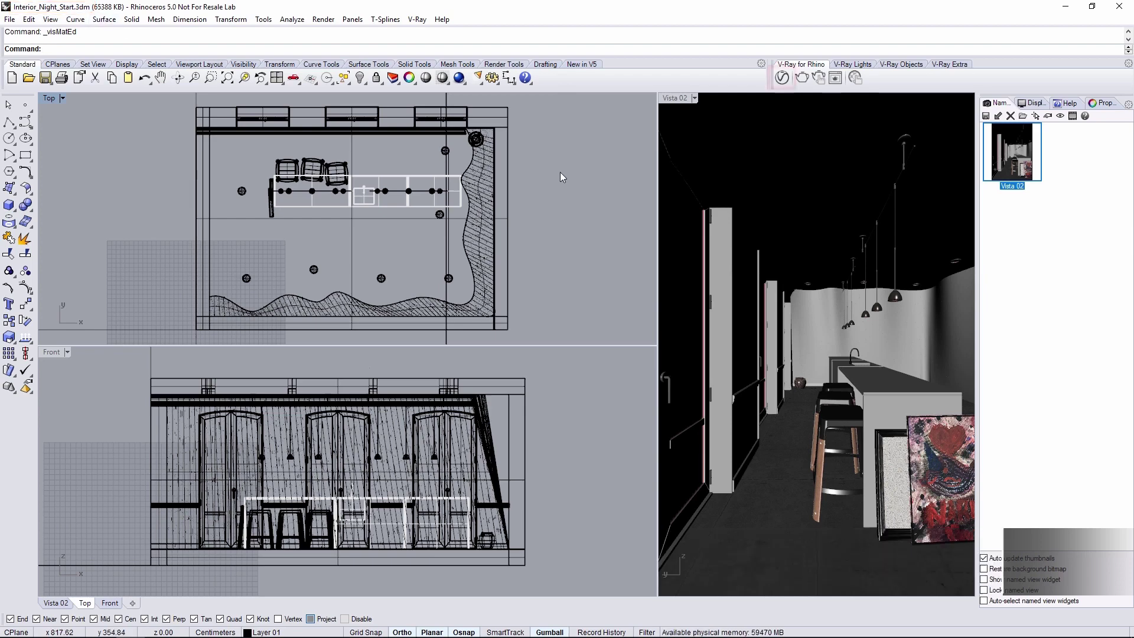
Step: Turn on Material Override in the V-Ray Asset Editor settings
{"action": "left_click", "coordinate": [781, 80]}
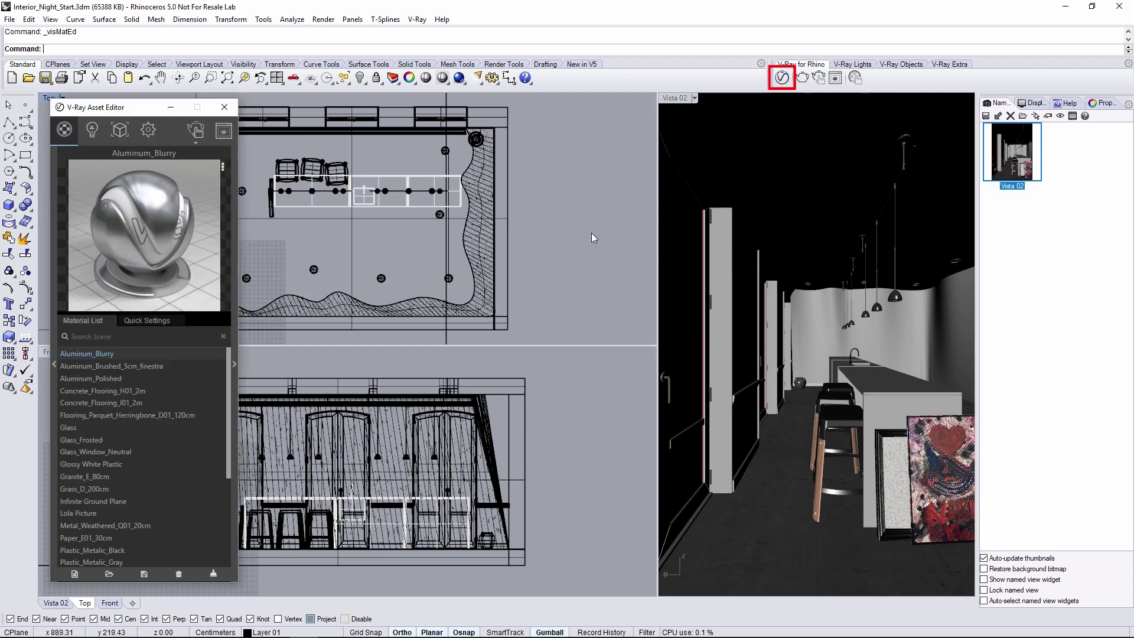
{"action": "left_click", "coordinate": [148, 133]}
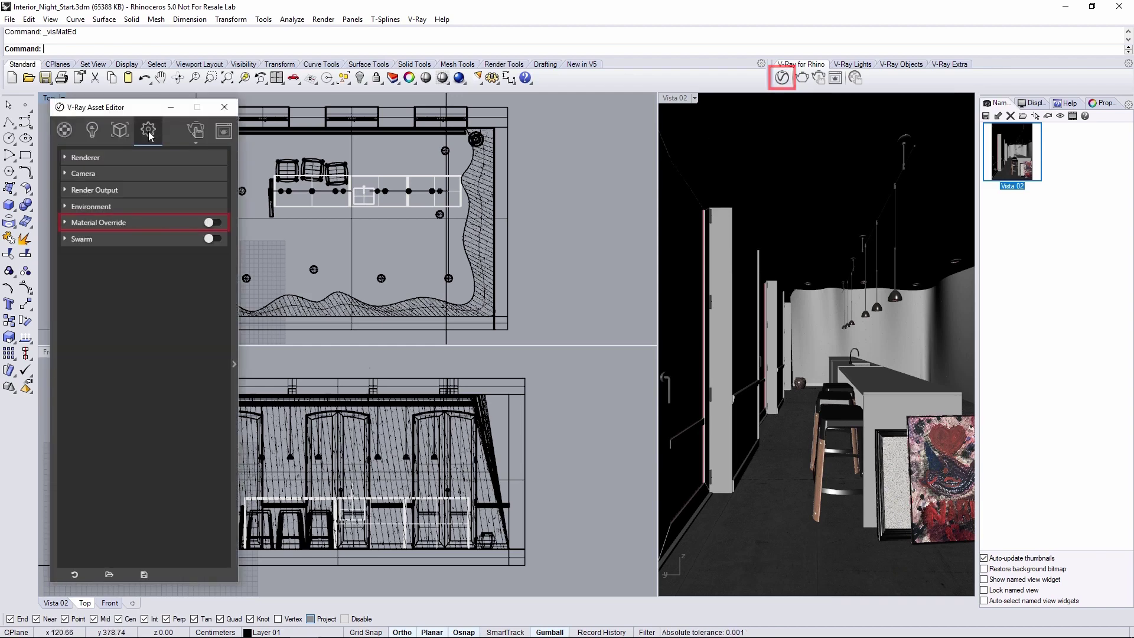
{"action": "left_click", "coordinate": [217, 223]}
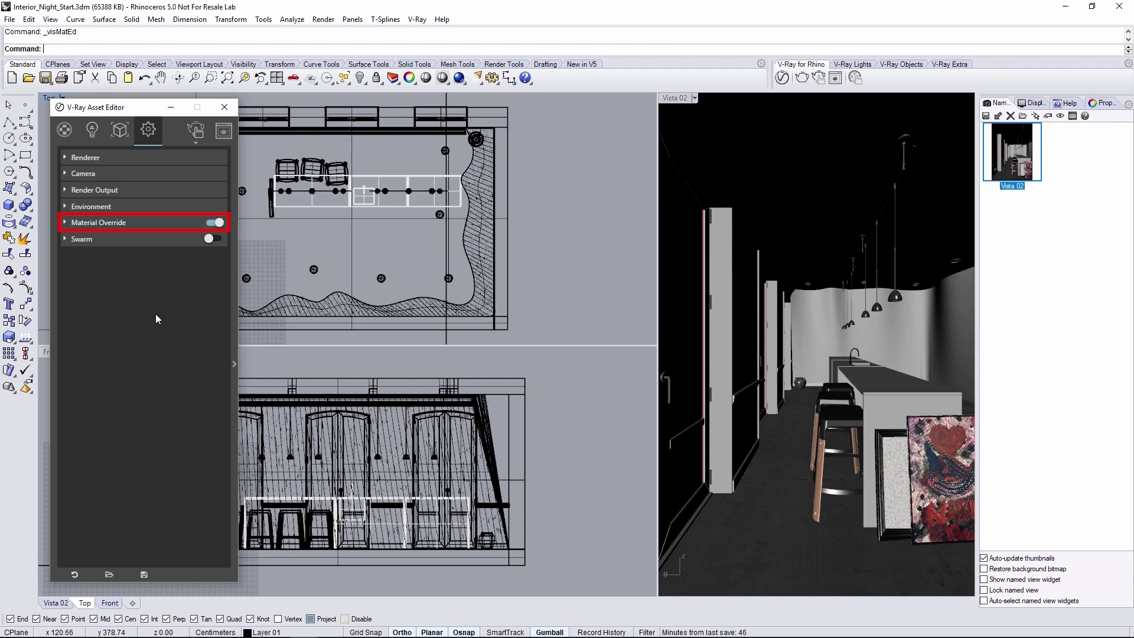
{"action": "left_click", "coordinate": [65, 222]}
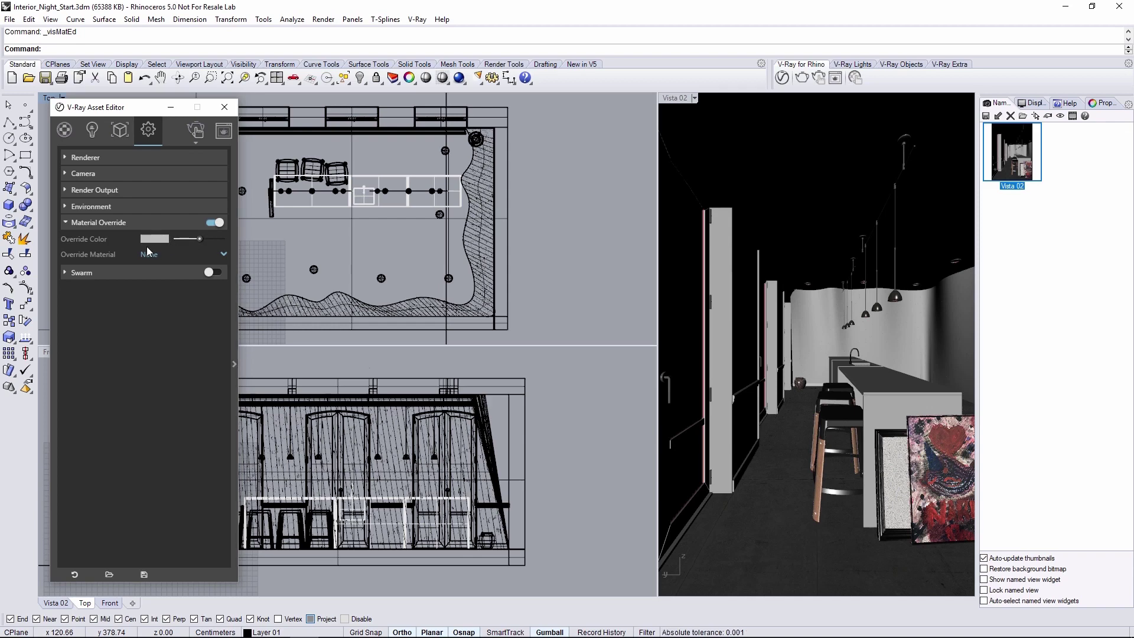
{"action": "left_click", "coordinate": [65, 222]}
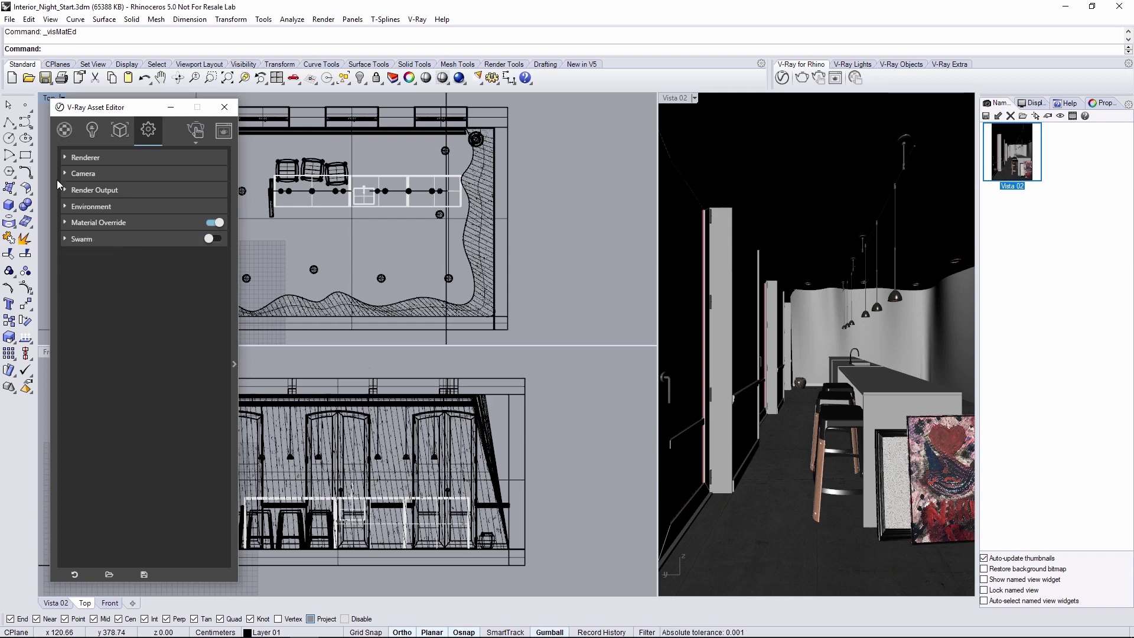
{"action": "left_click", "coordinate": [62, 129]}
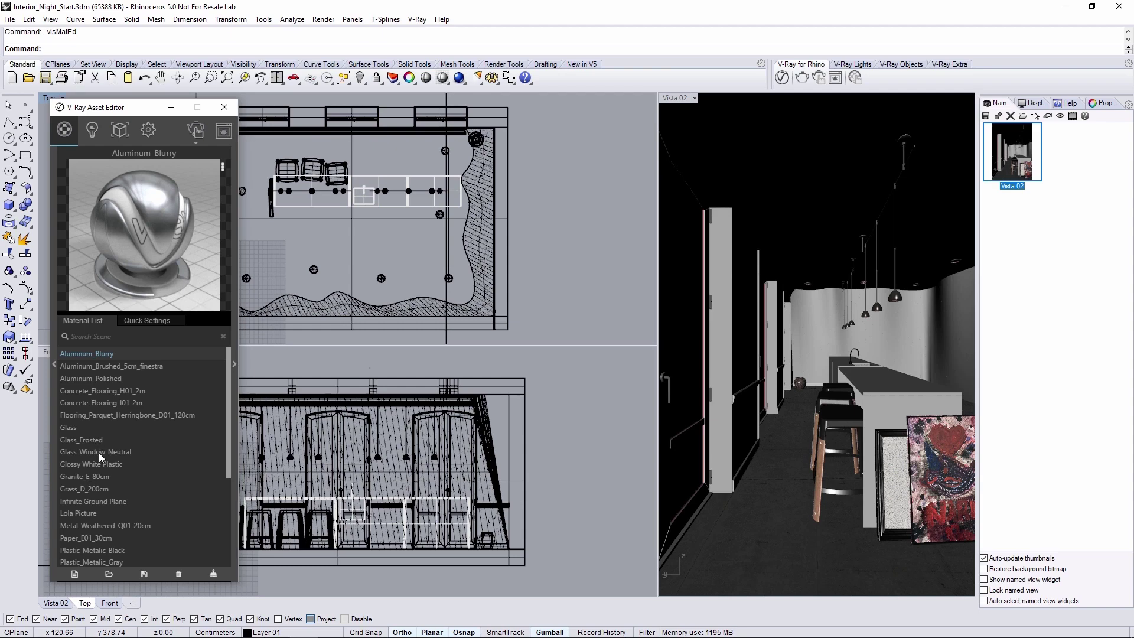
Step: Uncheck Can be Overridden for the Glass_Frosted and Glass_Window_Neutral materials
{"action": "left_click", "coordinate": [83, 440]}
{"action": "left_click", "coordinate": [233, 363]}
{"action": "left_click_drag", "start_coordinate": [470, 258], "coordinate": [483, 348]}
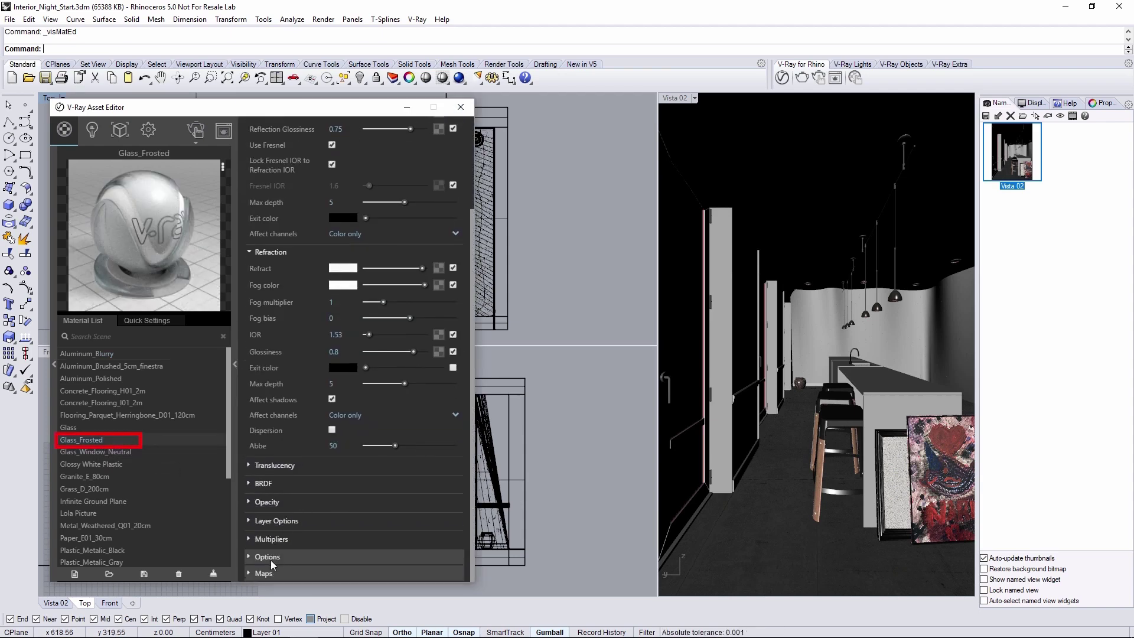
{"action": "left_click", "coordinate": [268, 558]}
{"action": "scroll", "coordinate": [466, 434], "scroll_direction": "down", "scroll_amount": 3}
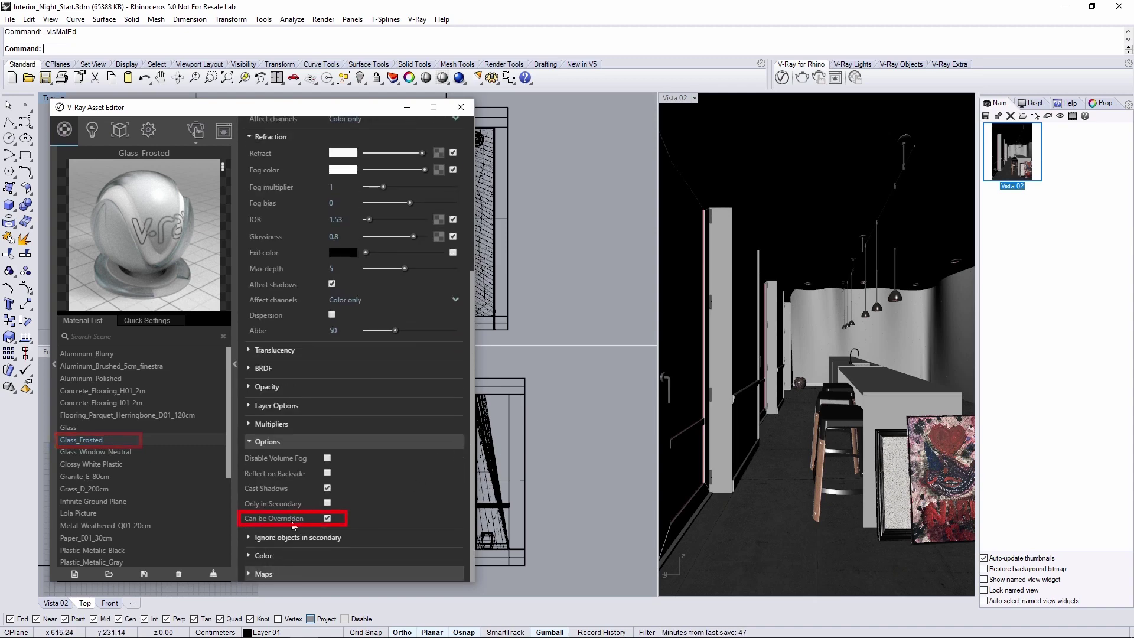
{"action": "left_click", "coordinate": [327, 518]}
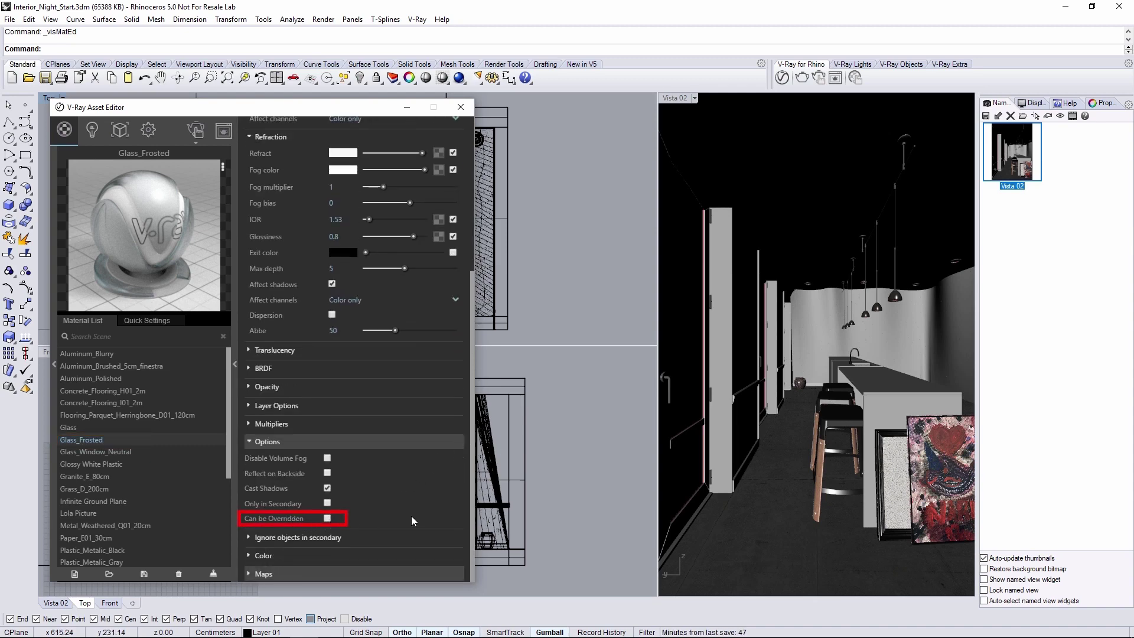
{"action": "left_click", "coordinate": [104, 451]}
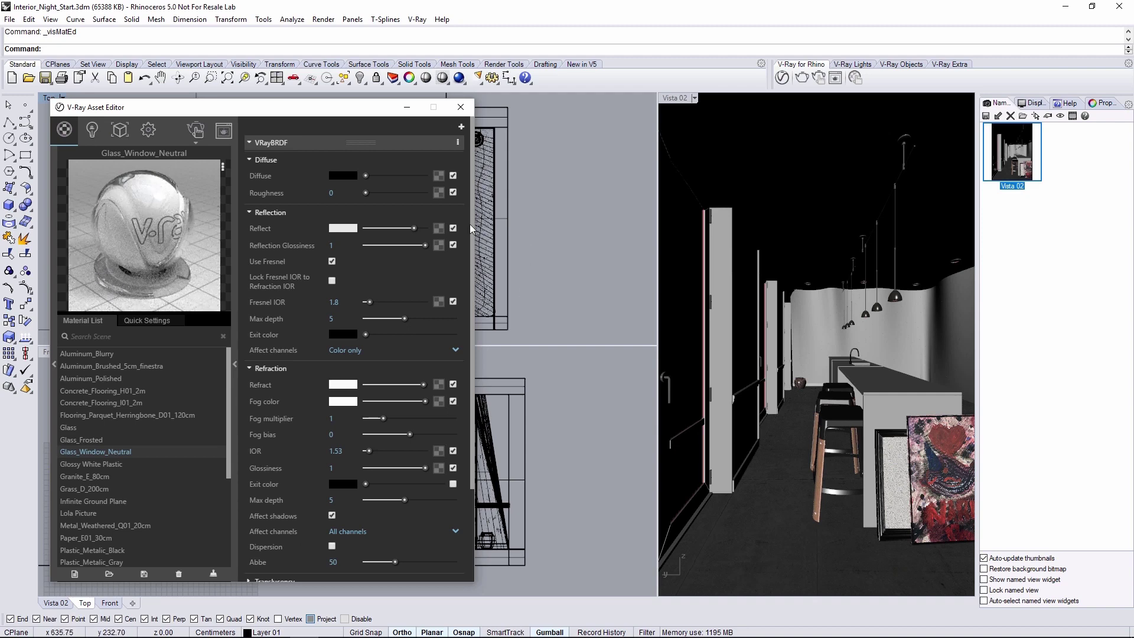
{"action": "scroll", "coordinate": [471, 342], "scroll_direction": "down", "scroll_amount": 3}
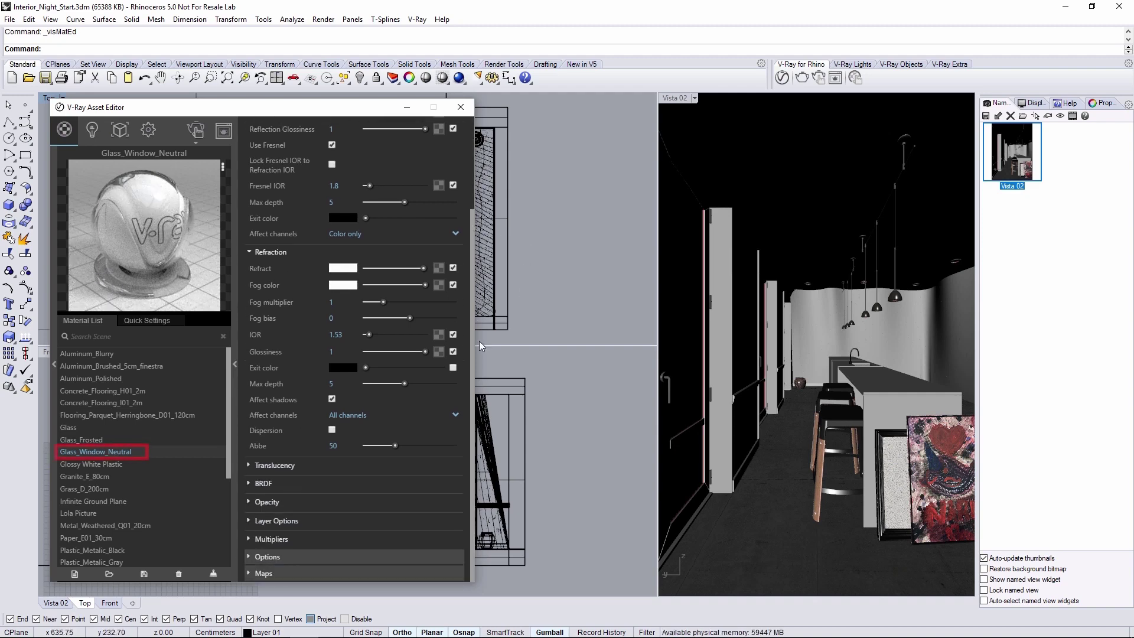
{"action": "left_click", "coordinate": [280, 557]}
{"action": "scroll", "coordinate": [472, 319], "scroll_direction": "down", "scroll_amount": 3}
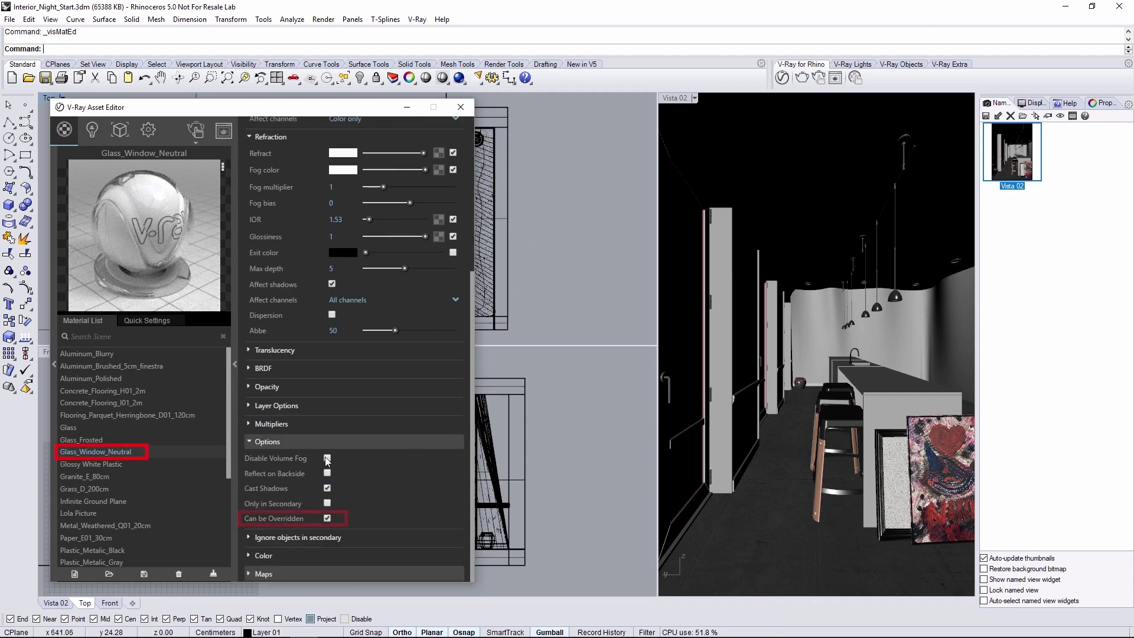
{"action": "left_click", "coordinate": [327, 518]}
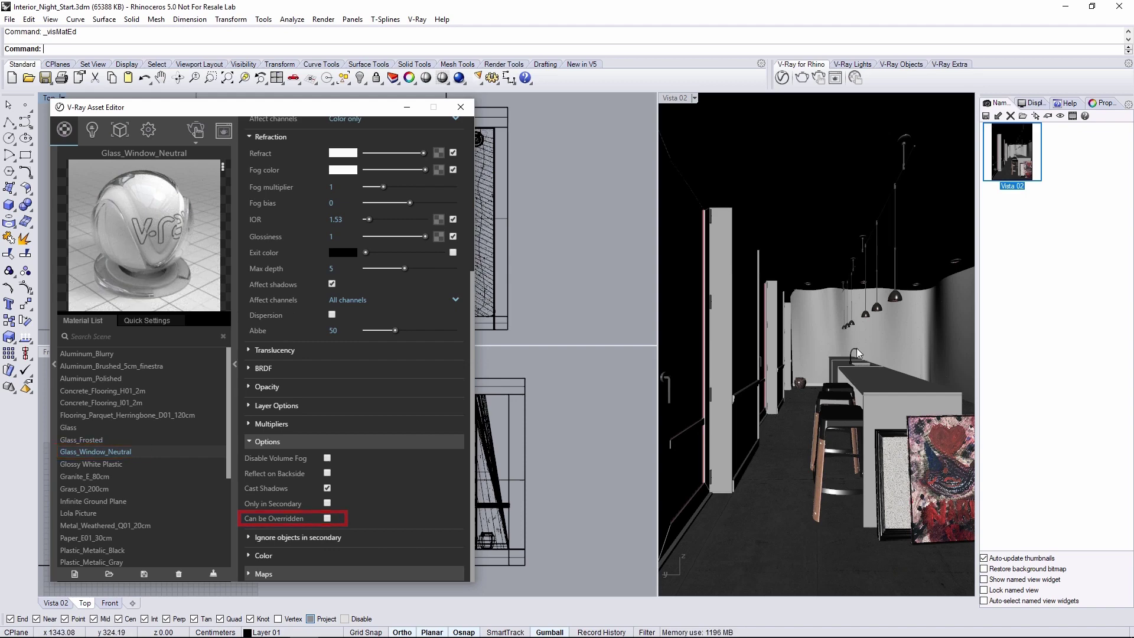
Step: Dock the Layers panel into the right column and turn off the Skin layer's light bulb
{"action": "left_click", "coordinate": [904, 331]}
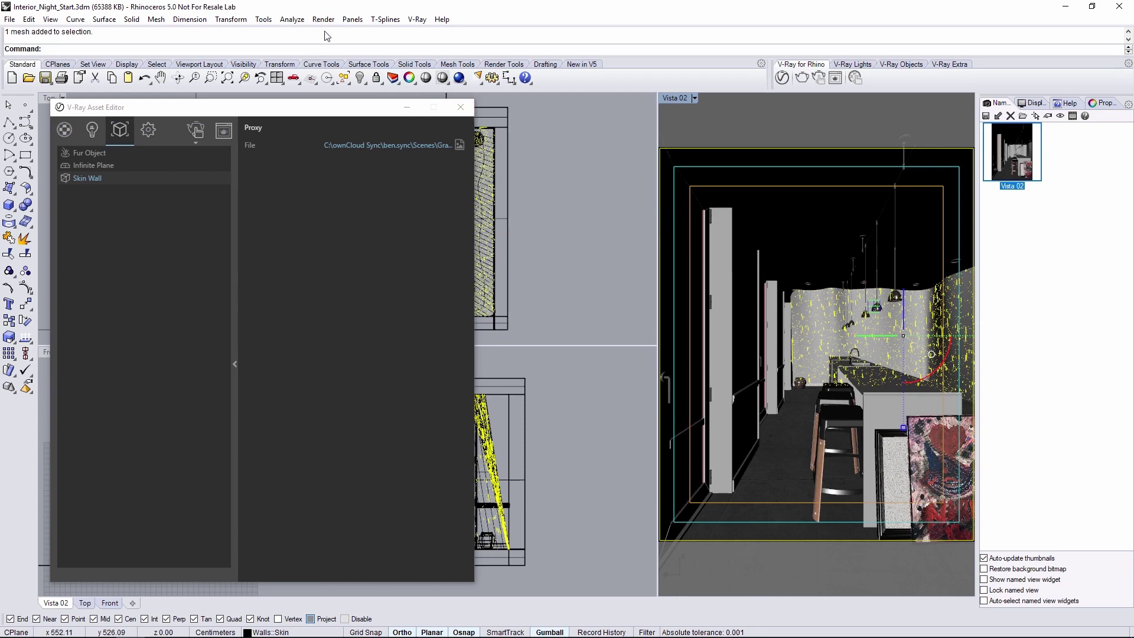
{"action": "left_click", "coordinate": [352, 19]}
{"action": "left_click", "coordinate": [341, 43]}
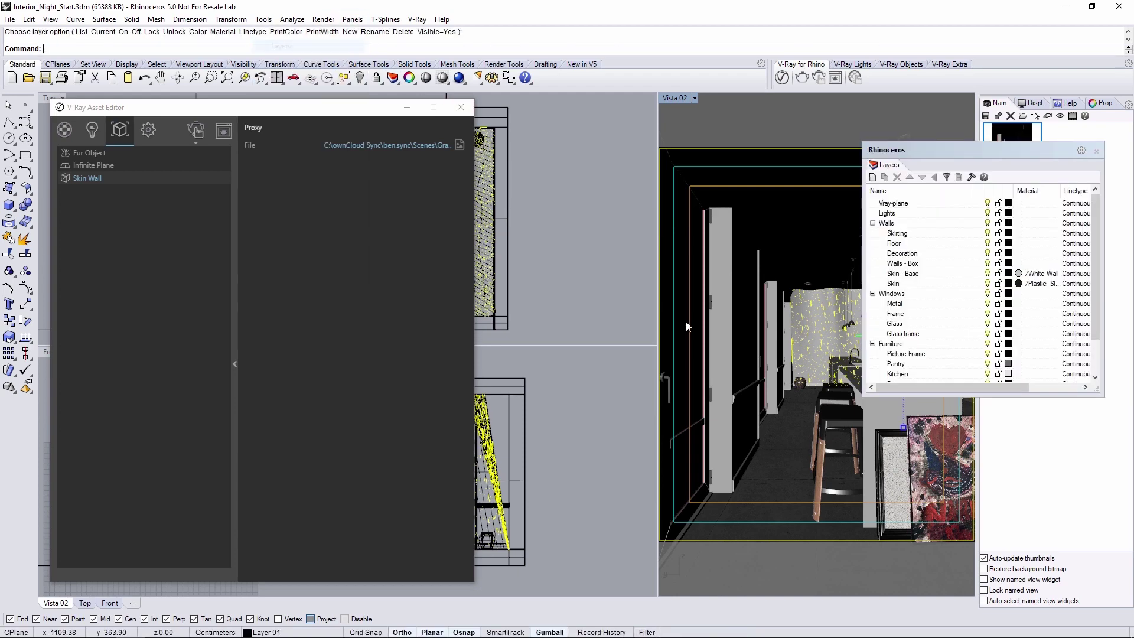
{"action": "left_click_drag", "start_coordinate": [887, 166], "coordinate": [1116, 109]}
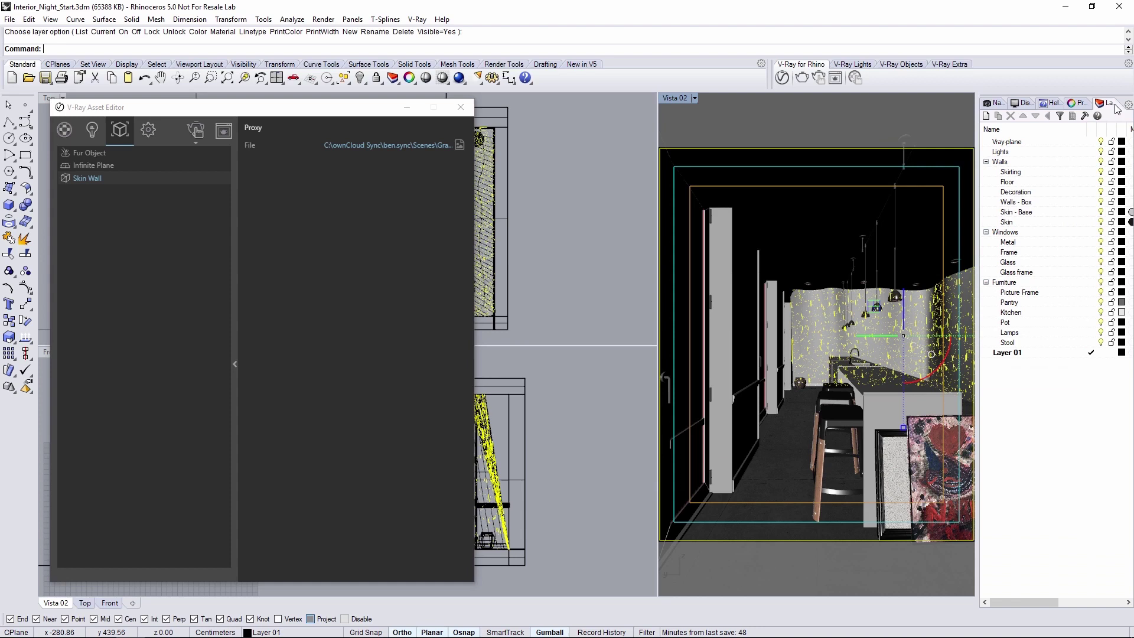
{"action": "left_click", "coordinate": [1100, 222]}
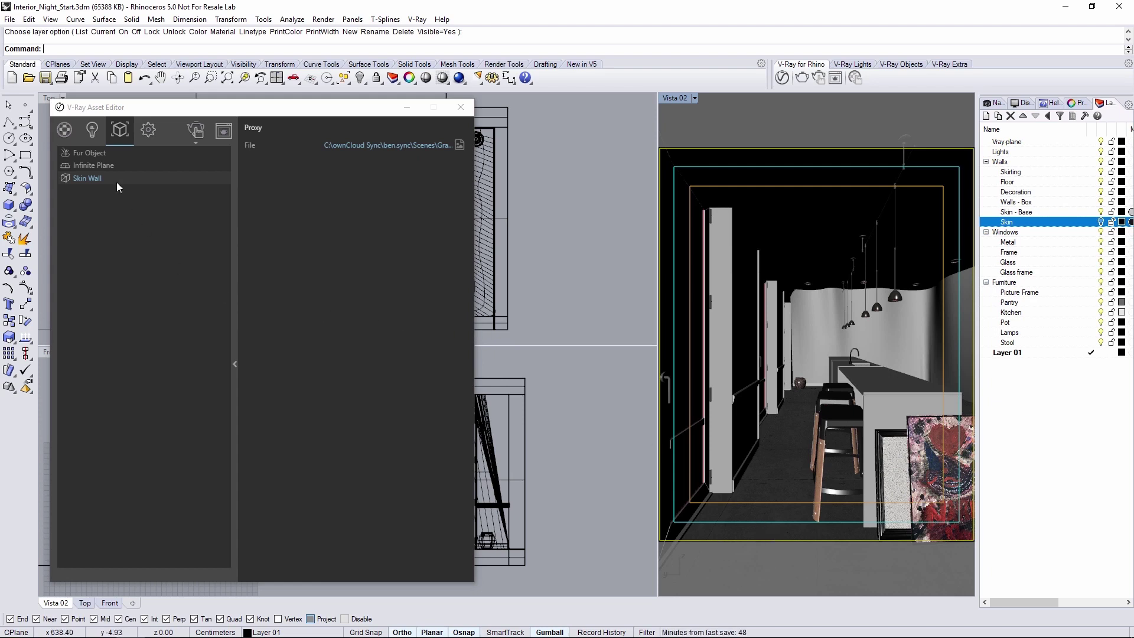
Step: Turn off the document SunLight, review the Environment background sky texture, and close the Asset Editor
{"action": "left_click", "coordinate": [93, 130]}
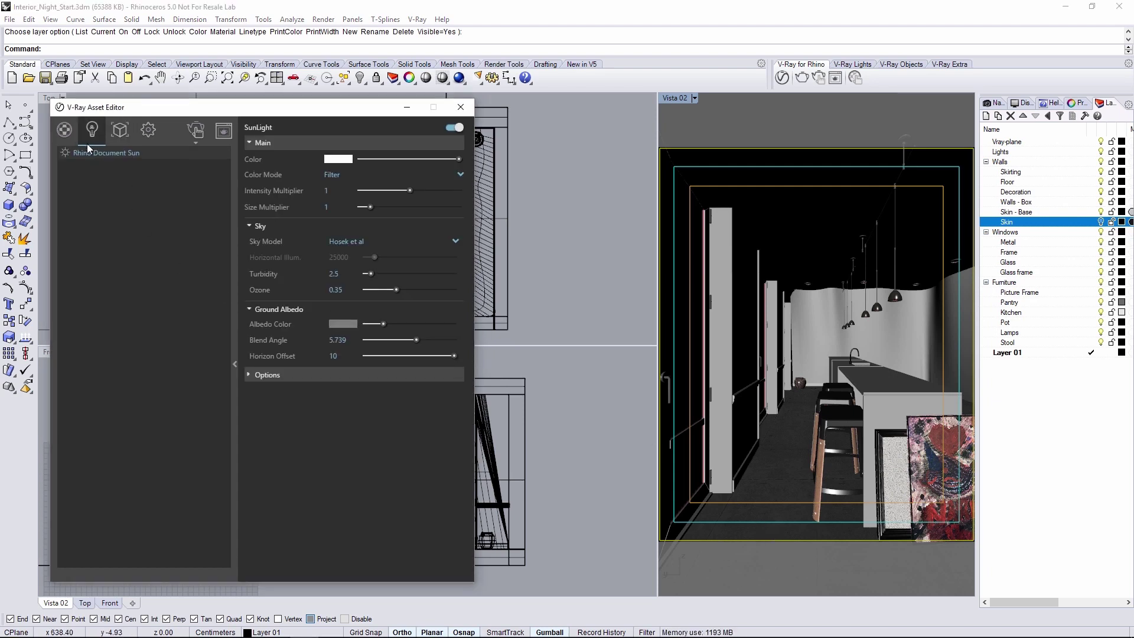
{"action": "left_click", "coordinate": [453, 127]}
{"action": "left_click", "coordinate": [148, 126]}
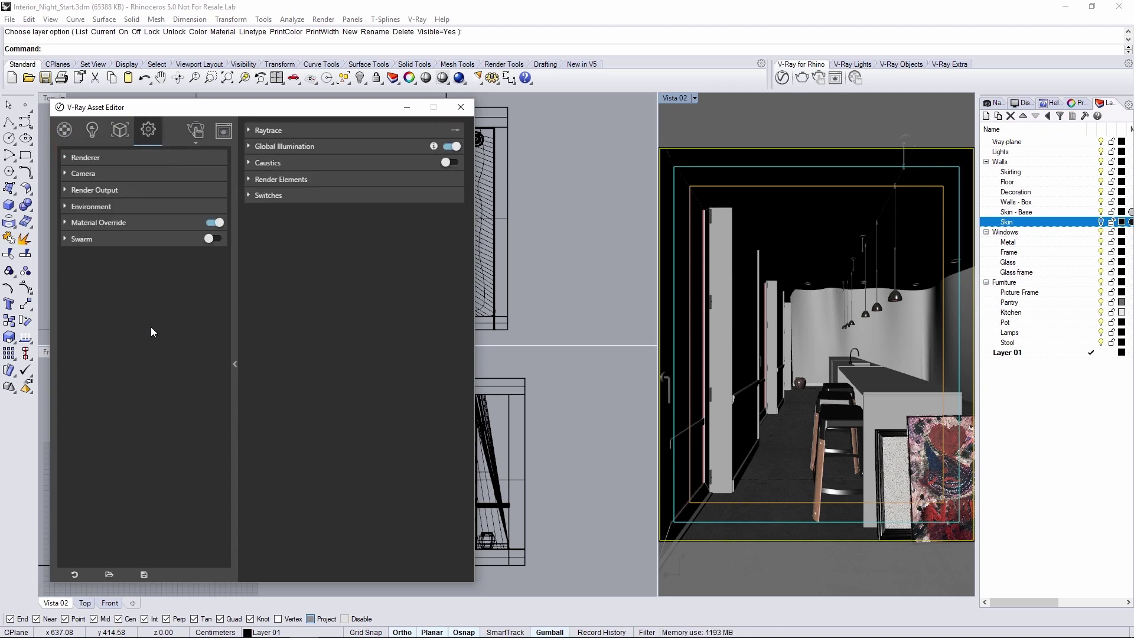
{"action": "left_click", "coordinate": [69, 206]}
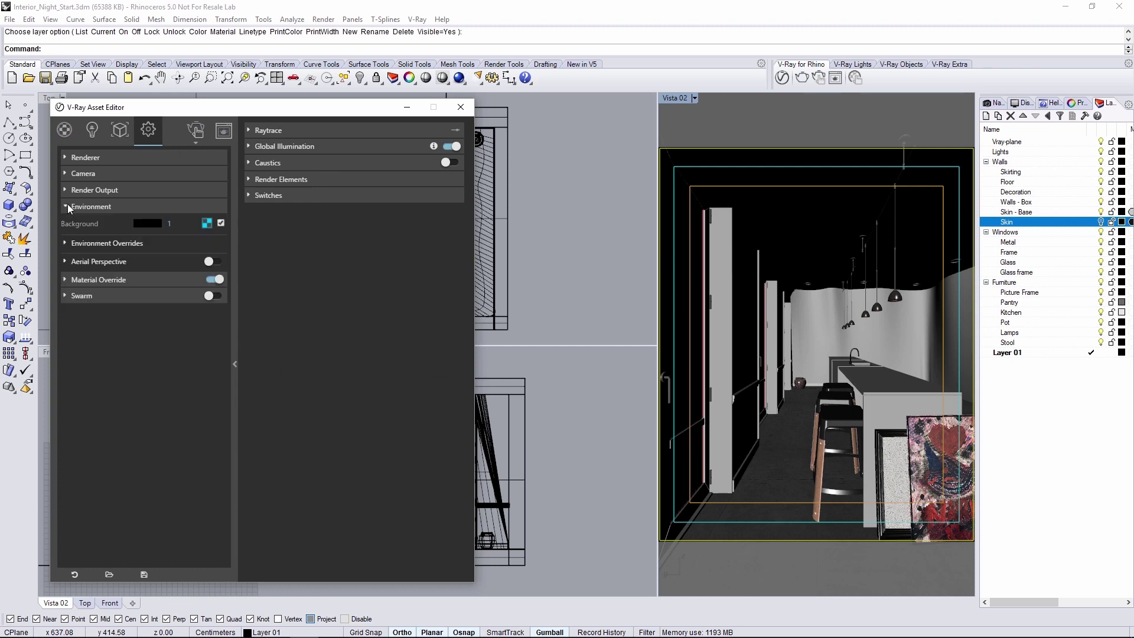
{"action": "left_click", "coordinate": [206, 223]}
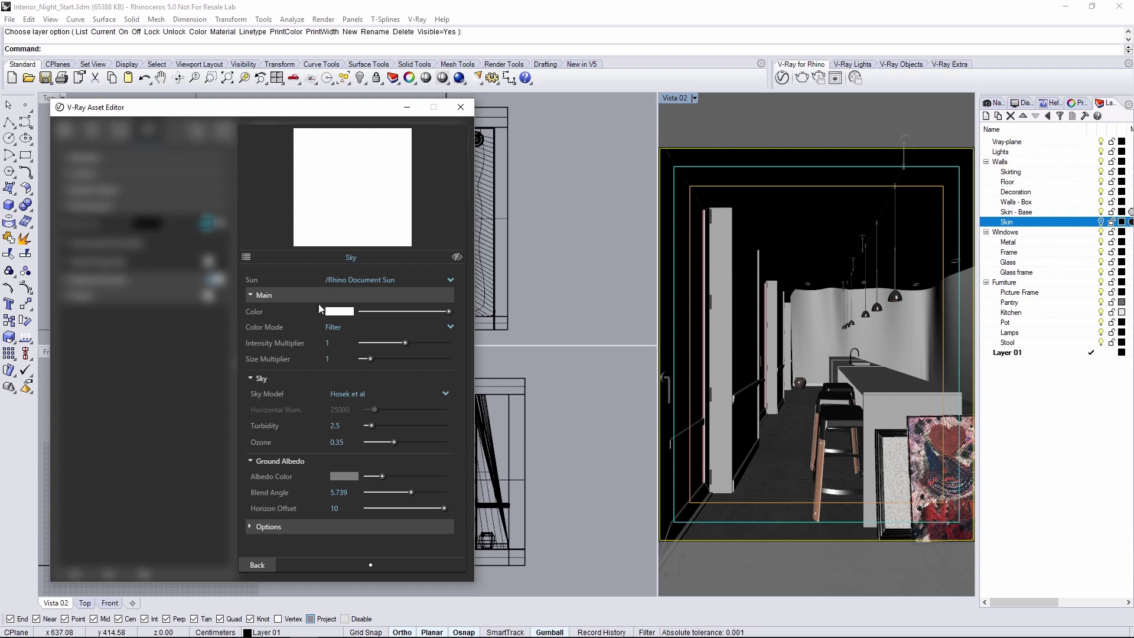
{"action": "left_click", "coordinate": [261, 565]}
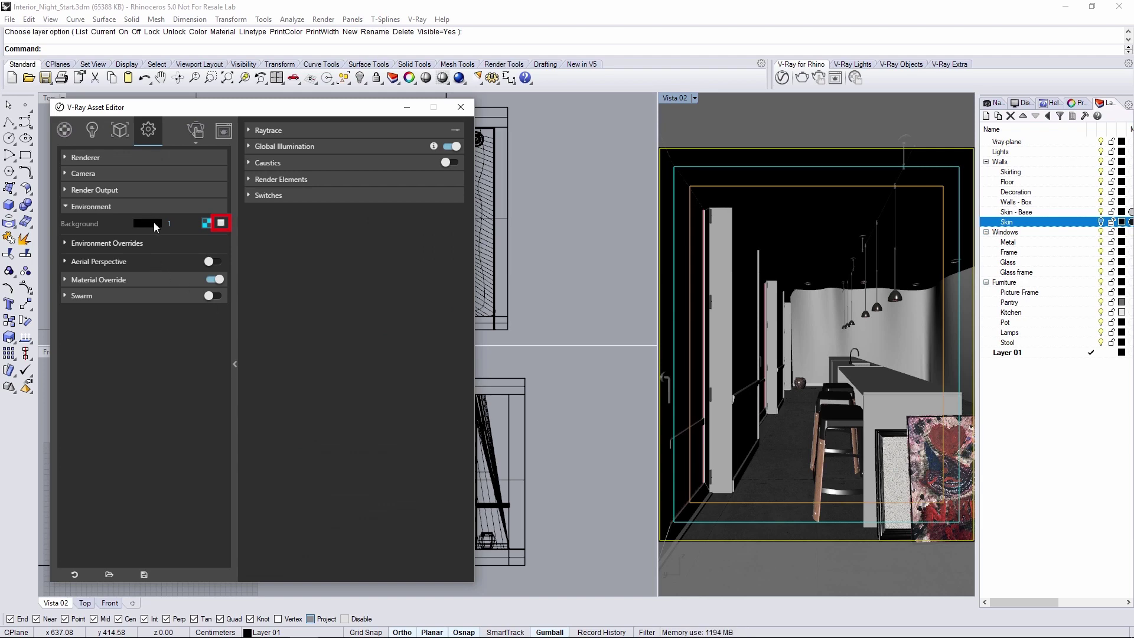
{"action": "left_click", "coordinate": [461, 105]}
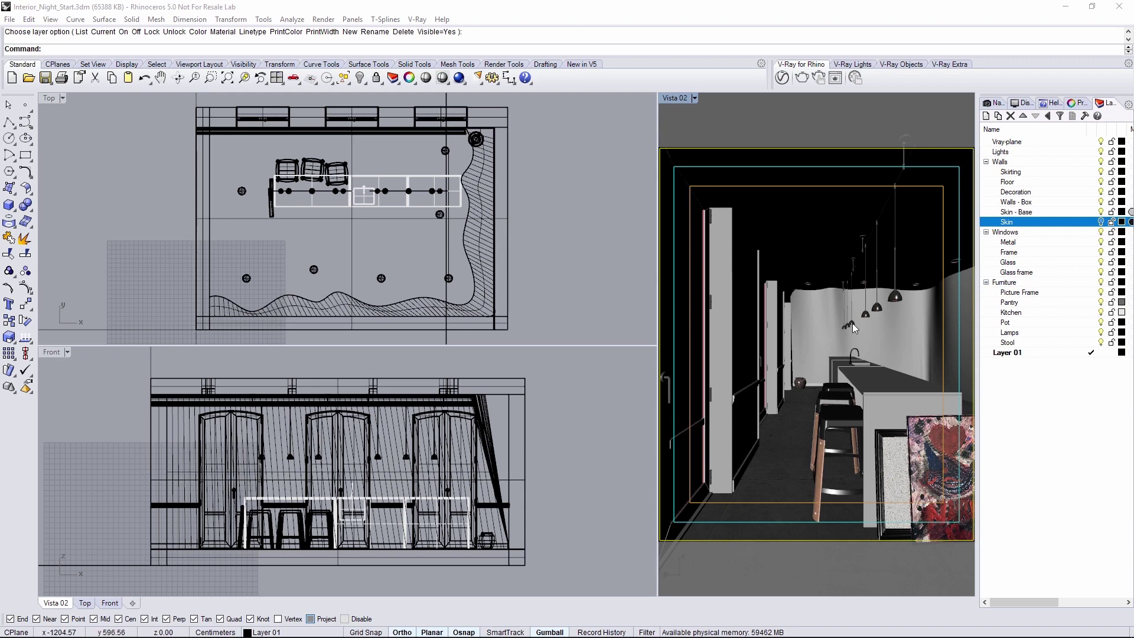
Step: Create a V-Ray sphere light inside the pendant lamp in the Front view
{"action": "scroll", "coordinate": [285, 473], "scroll_direction": "up", "scroll_amount": 1}
{"action": "scroll", "coordinate": [285, 459], "scroll_direction": "up", "scroll_amount": 15}
{"action": "right_click_drag", "start_coordinate": [384, 426], "coordinate": [399, 437]}
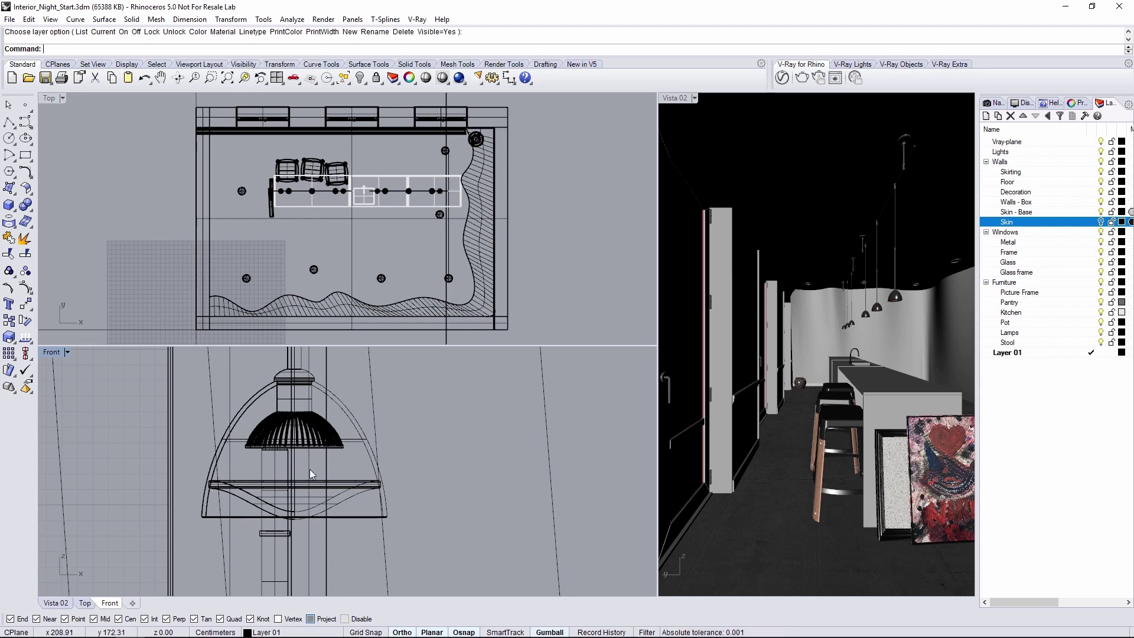
{"action": "left_click", "coordinate": [851, 65]}
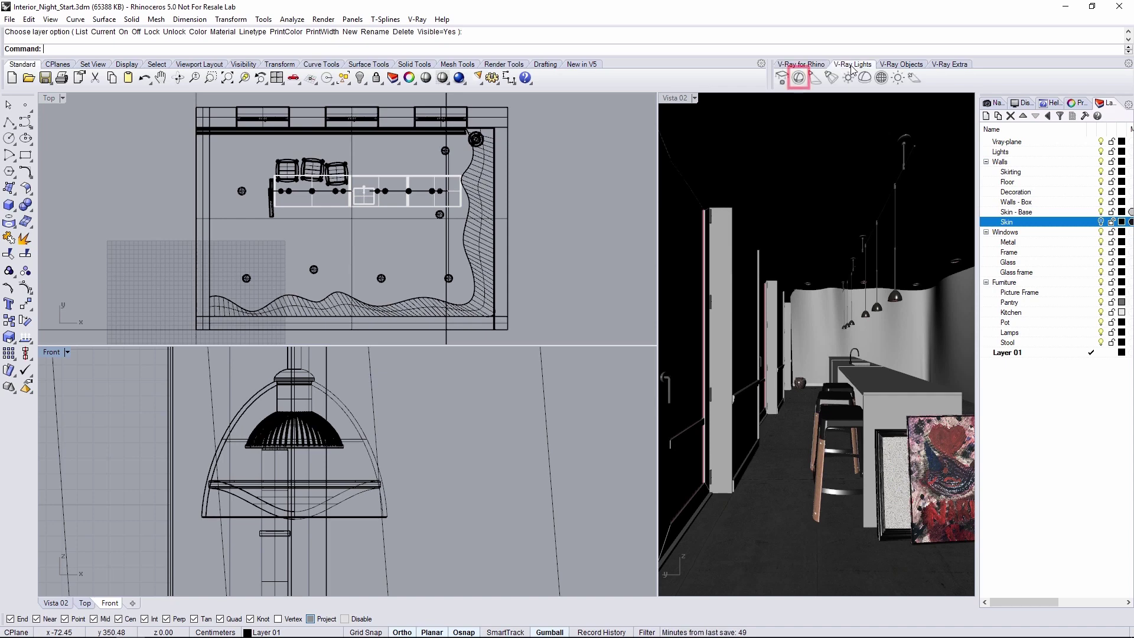
{"action": "left_click", "coordinate": [798, 77]}
{"action": "left_click", "coordinate": [300, 465]}
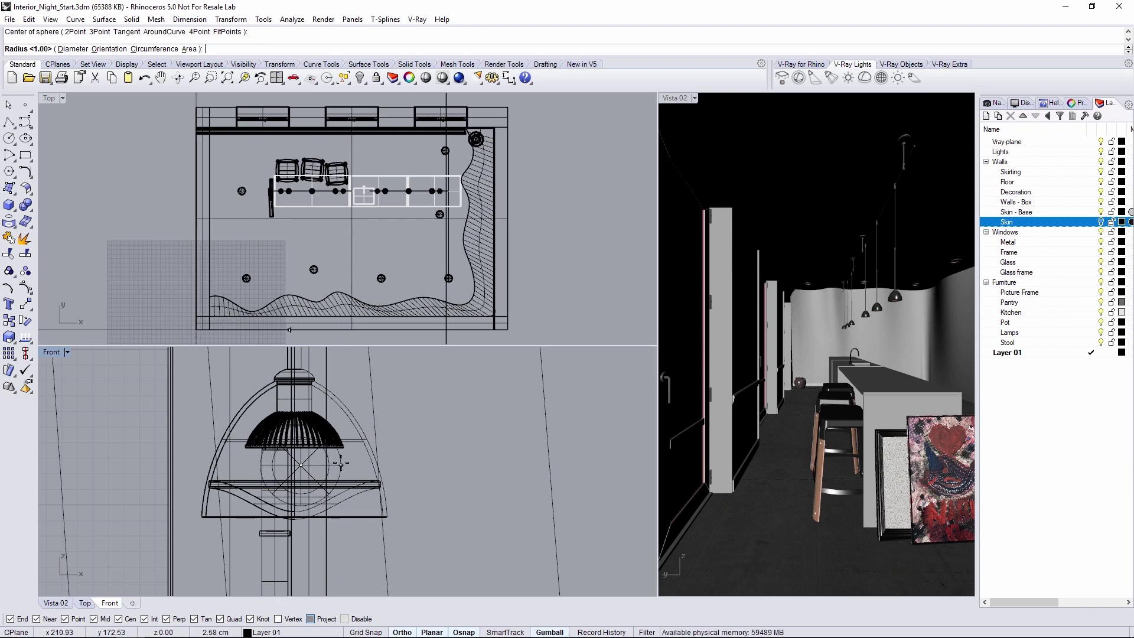
{"action": "left_click", "coordinate": [340, 464]}
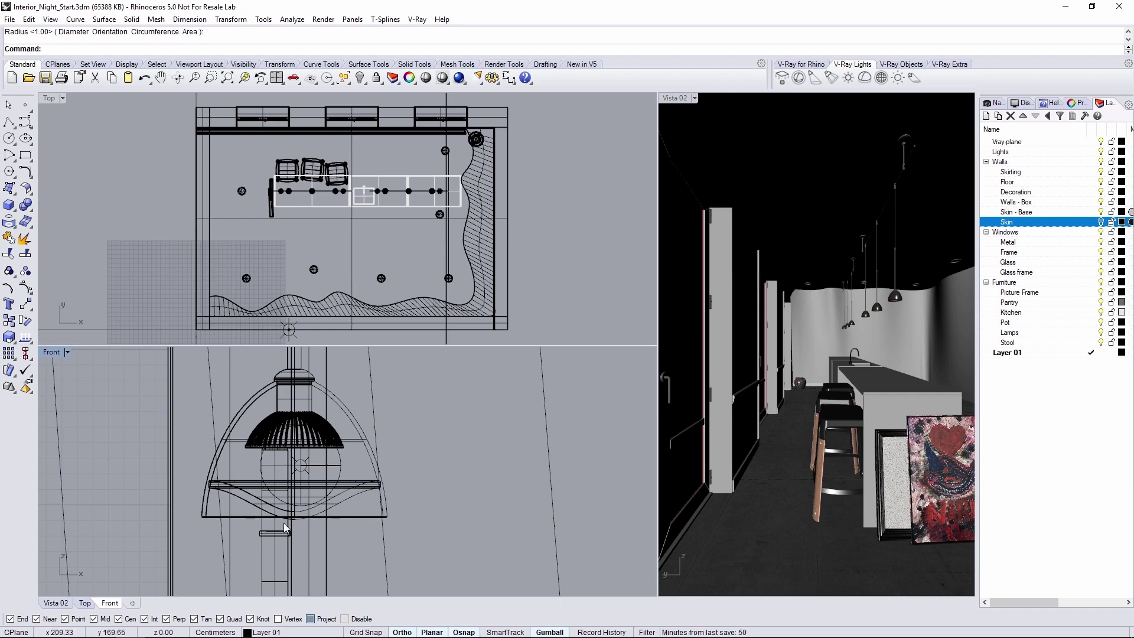
Step: Move the pendant light with gumball arrows so it sits centred in the lamp
{"action": "left_click", "coordinate": [328, 470]}
{"action": "scroll", "coordinate": [331, 472], "scroll_direction": "up", "scroll_amount": 3}
{"action": "scroll", "coordinate": [334, 500], "scroll_direction": "up", "scroll_amount": 2}
{"action": "left_click_drag", "start_coordinate": [359, 434], "coordinate": [343, 435]}
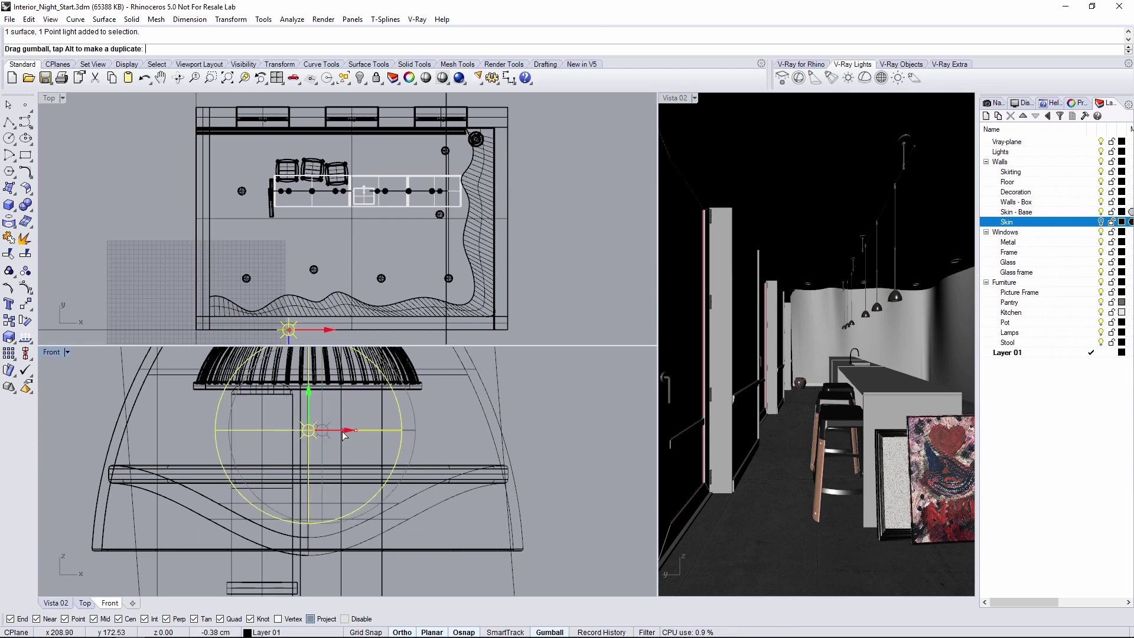
{"action": "left_click", "coordinate": [294, 328]}
{"action": "scroll", "coordinate": [355, 177], "scroll_direction": "up", "scroll_amount": 8}
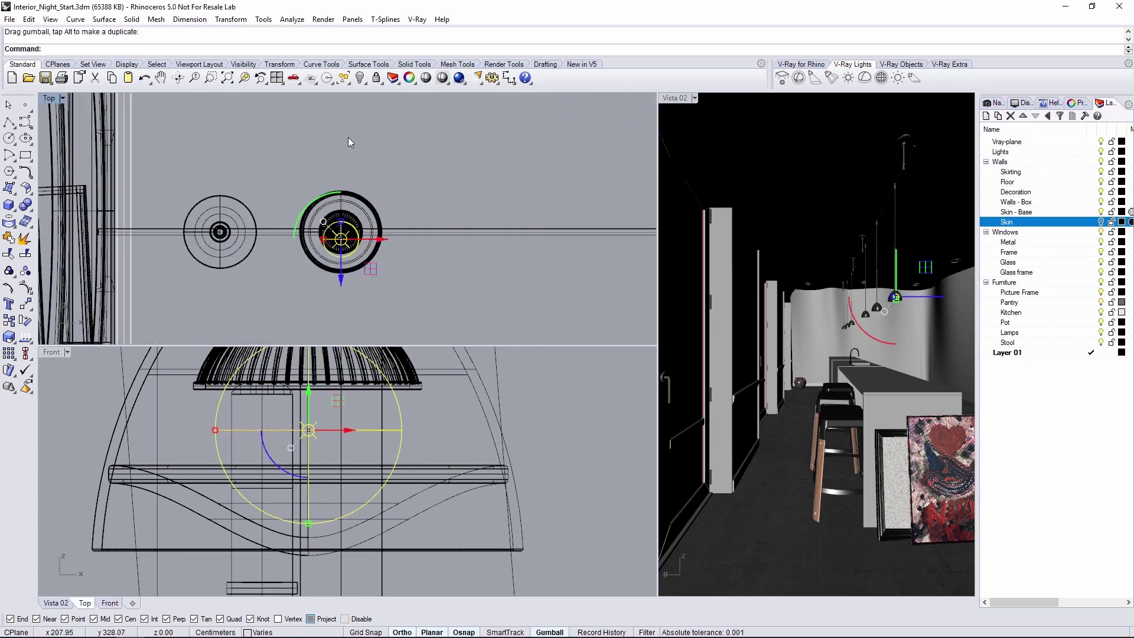
{"action": "left_click_drag", "start_coordinate": [320, 258], "coordinate": [320, 245]}
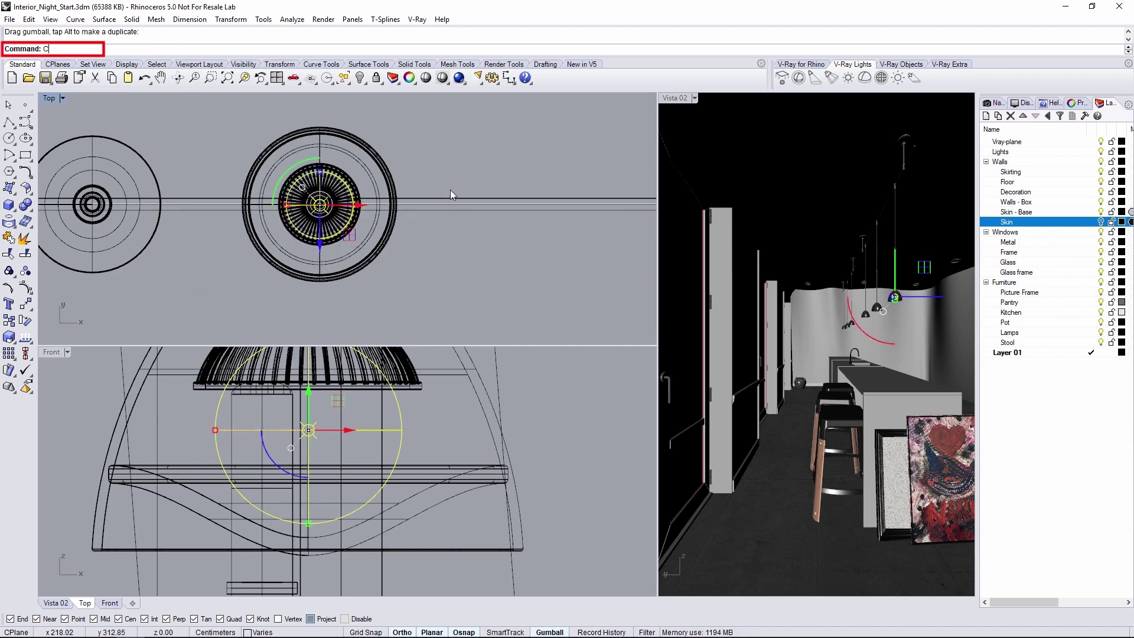
Step: Copy the light onto each of the other pendant lamps along the track
{"action": "type", "text": "Co"}
{"action": "key", "text": "Return"}
{"action": "left_click", "coordinate": [319, 126]}
{"action": "scroll", "coordinate": [319, 126], "scroll_direction": "down", "scroll_amount": 5}
{"action": "scroll", "coordinate": [322, 129], "scroll_direction": "up", "scroll_amount": 2}
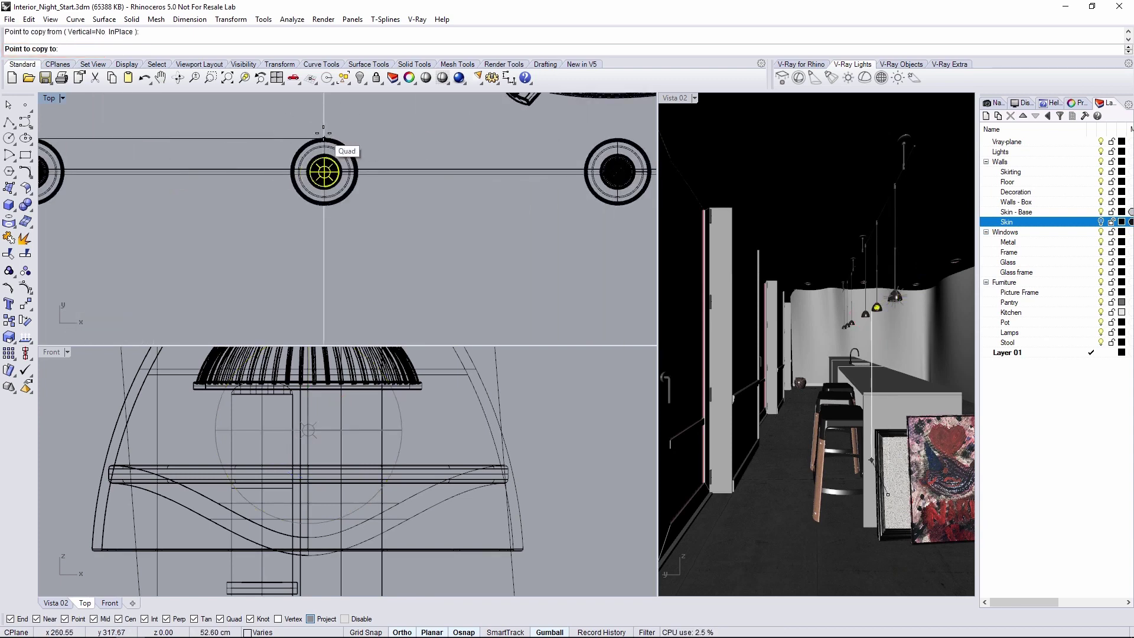
{"action": "scroll", "coordinate": [323, 131], "scroll_direction": "down", "scroll_amount": 1}
{"action": "left_click", "coordinate": [380, 172]}
{"action": "scroll", "coordinate": [315, 164], "scroll_direction": "up", "scroll_amount": 2}
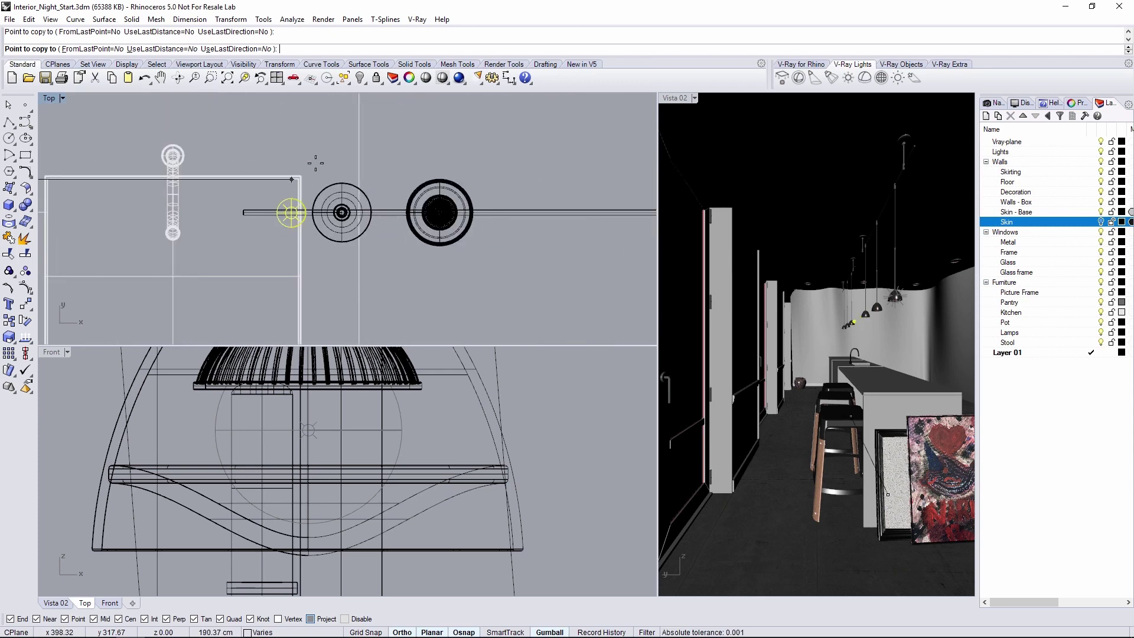
{"action": "right_click_drag", "start_coordinate": [545, 165], "coordinate": [177, 166]}
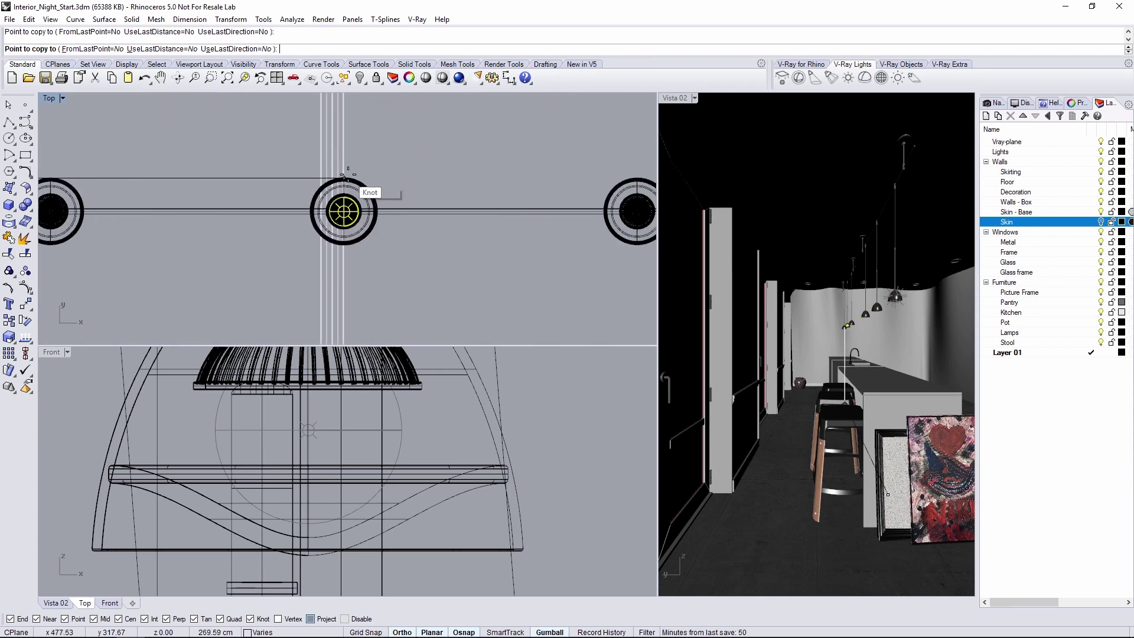
{"action": "scroll", "coordinate": [346, 177], "scroll_direction": "down", "scroll_amount": 1}
{"action": "scroll", "coordinate": [346, 177], "scroll_direction": "up", "scroll_amount": 2}
{"action": "right_click_drag", "start_coordinate": [460, 216], "coordinate": [474, 214]}
{"action": "scroll", "coordinate": [408, 207], "scroll_direction": "down", "scroll_amount": 1}
{"action": "scroll", "coordinate": [319, 195], "scroll_direction": "down", "scroll_amount": 1}
{"action": "key", "text": "Return"}
{"action": "right_click_drag", "start_coordinate": [319, 183], "coordinate": [362, 241]}
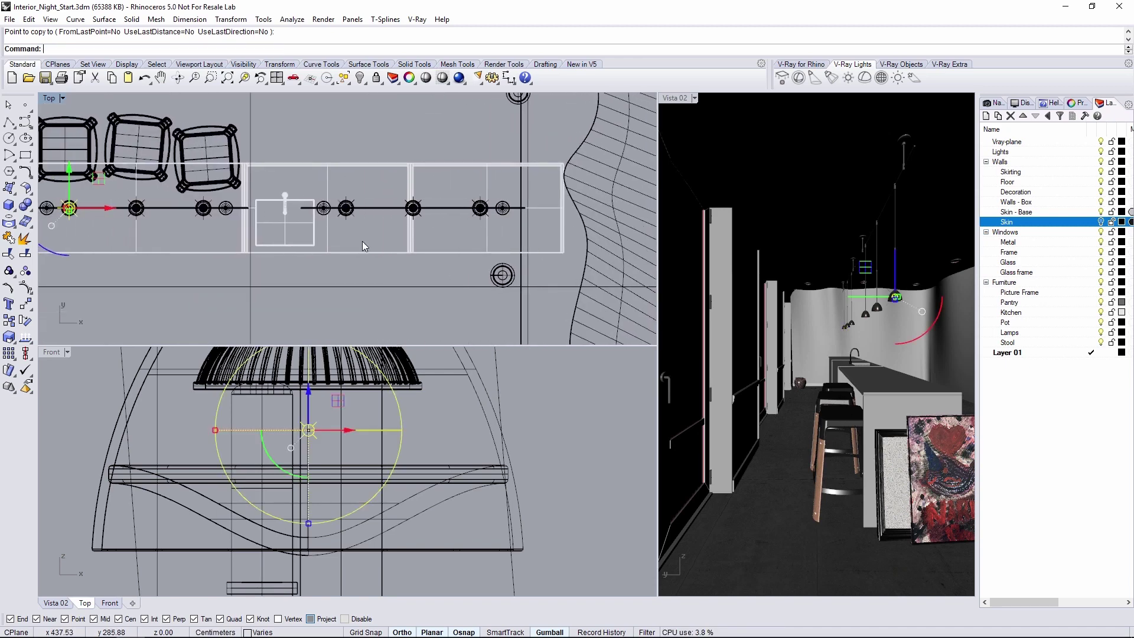
Step: Darken V-Ray Sphere Light#4's colour from white to grey in the Asset Editor
{"action": "left_click", "coordinate": [800, 64]}
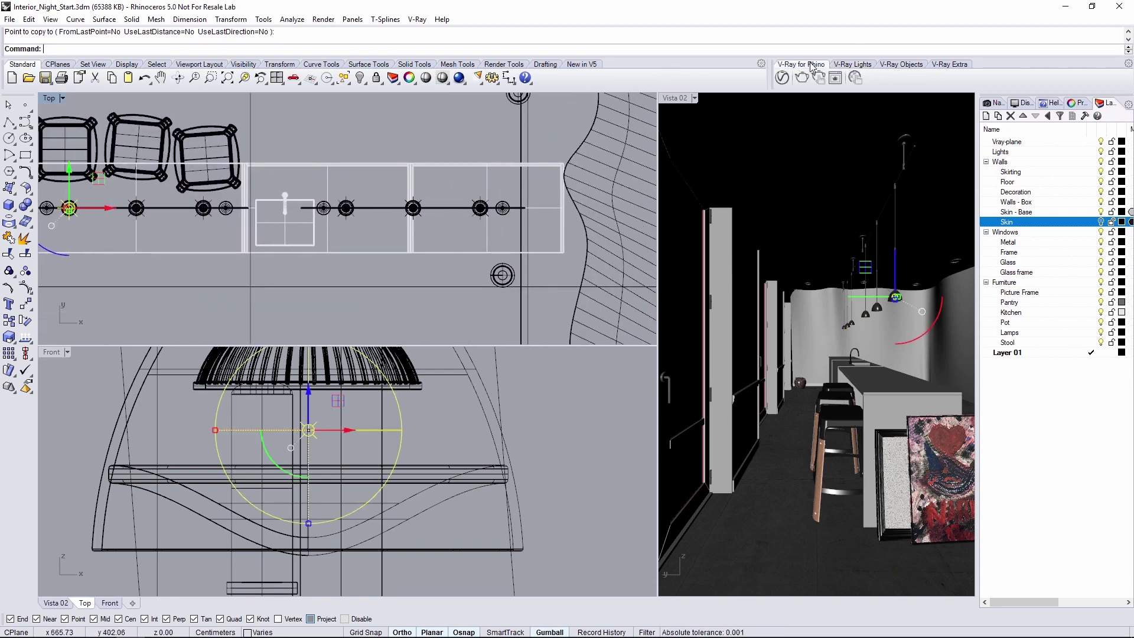
{"action": "left_click", "coordinate": [781, 78]}
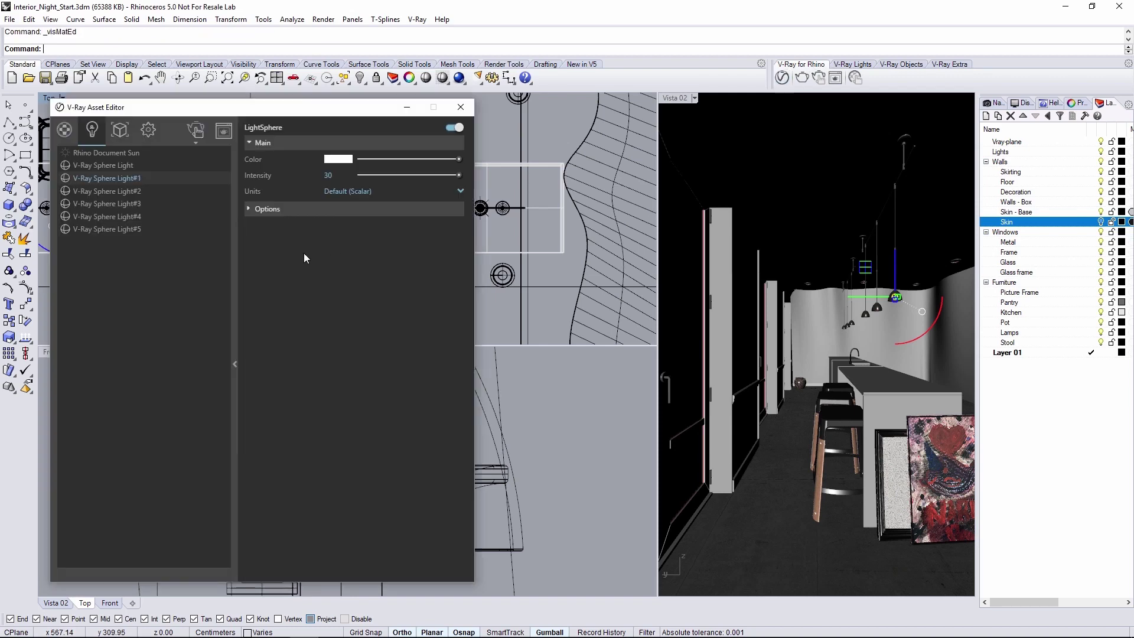
{"action": "left_click", "coordinate": [144, 218]}
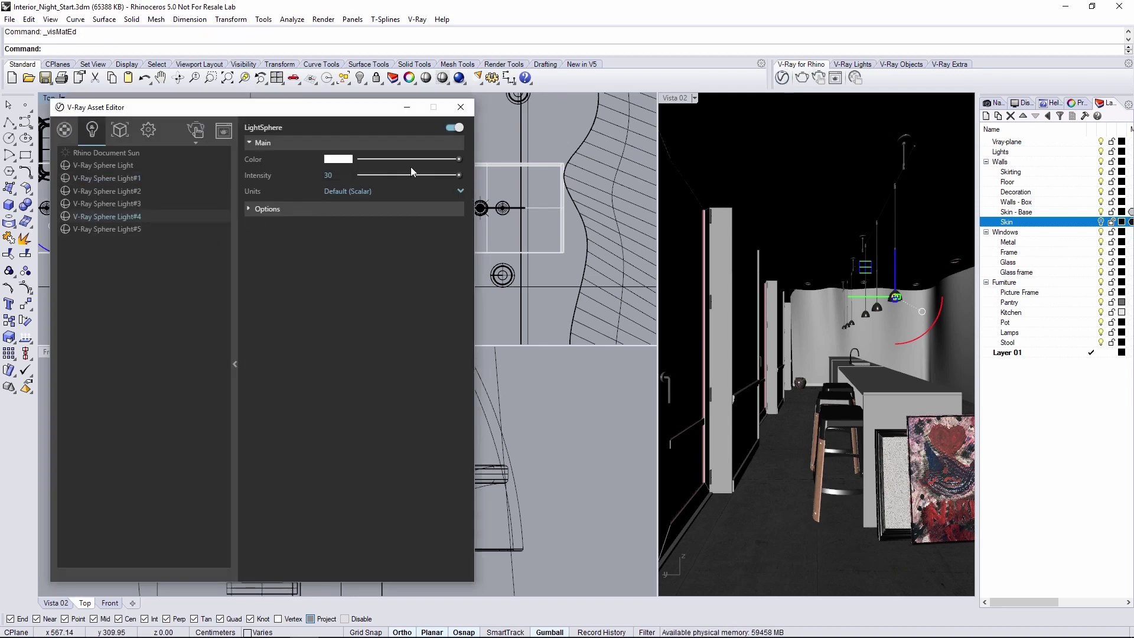
{"action": "left_click_drag", "start_coordinate": [410, 159], "coordinate": [389, 159]}
{"action": "left_click", "coordinate": [140, 202]}
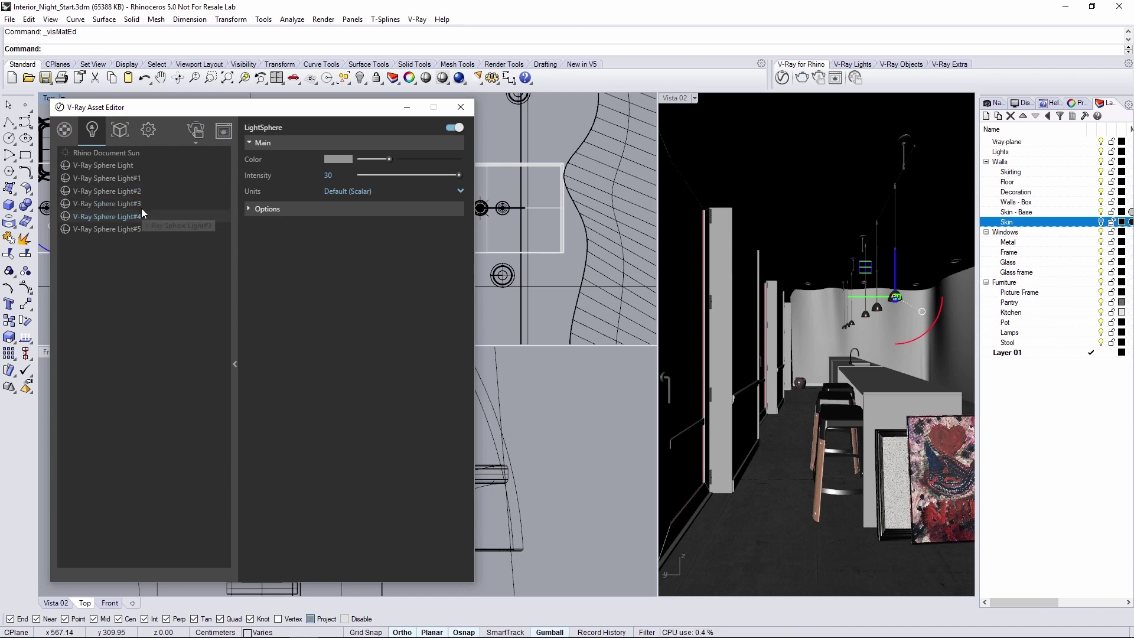
{"action": "left_click", "coordinate": [461, 107]}
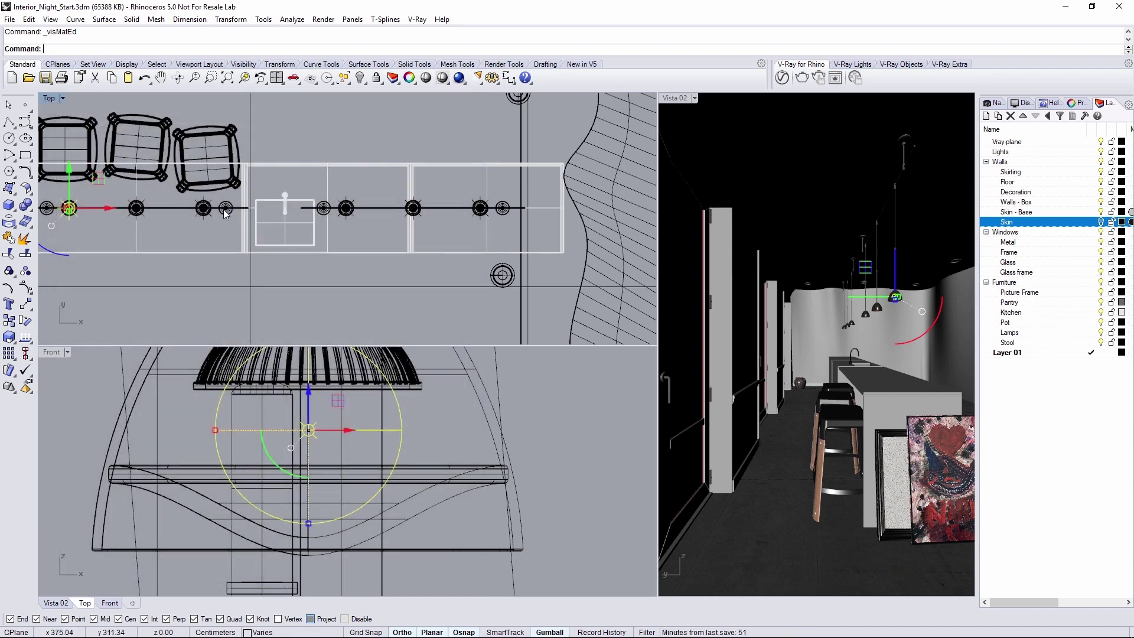
Step: Group the six pendant point lights and select the group in the reopened Asset Editor
{"action": "left_click", "coordinate": [135, 208], "text": "shift"}
{"action": "left_click", "coordinate": [203, 208], "text": "shift"}
{"action": "left_click", "coordinate": [346, 208], "text": "shift"}
{"action": "left_click", "coordinate": [413, 208], "text": "shift"}
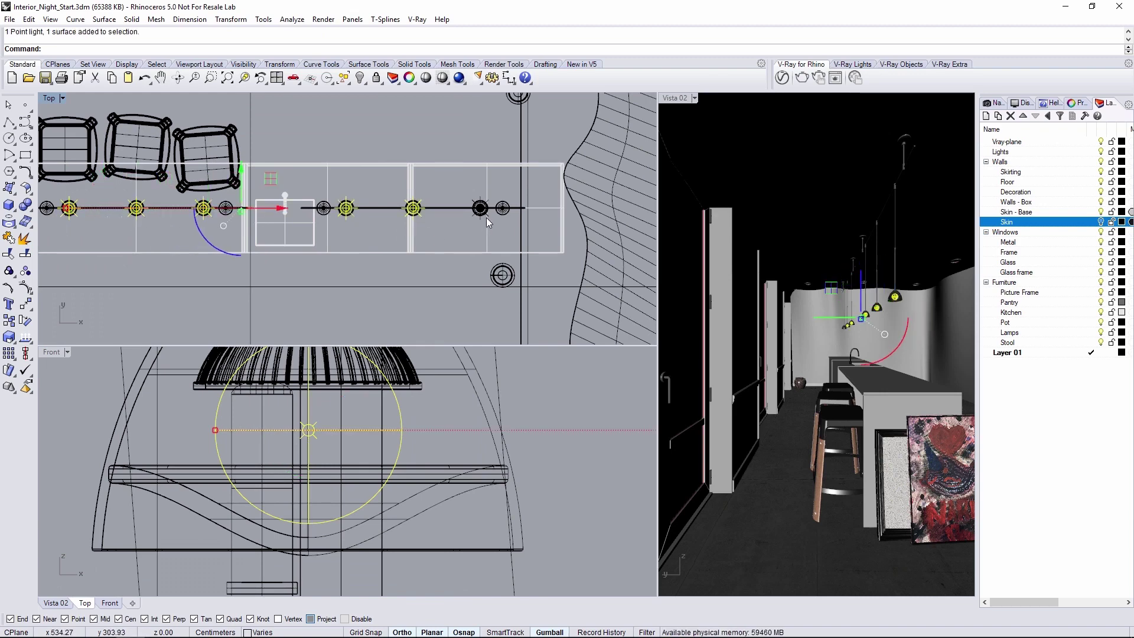
{"action": "left_click", "coordinate": [480, 207], "text": "shift"}
{"action": "type", "text": "Group"}
{"action": "key", "text": "Return"}
{"action": "left_click", "coordinate": [781, 78]}
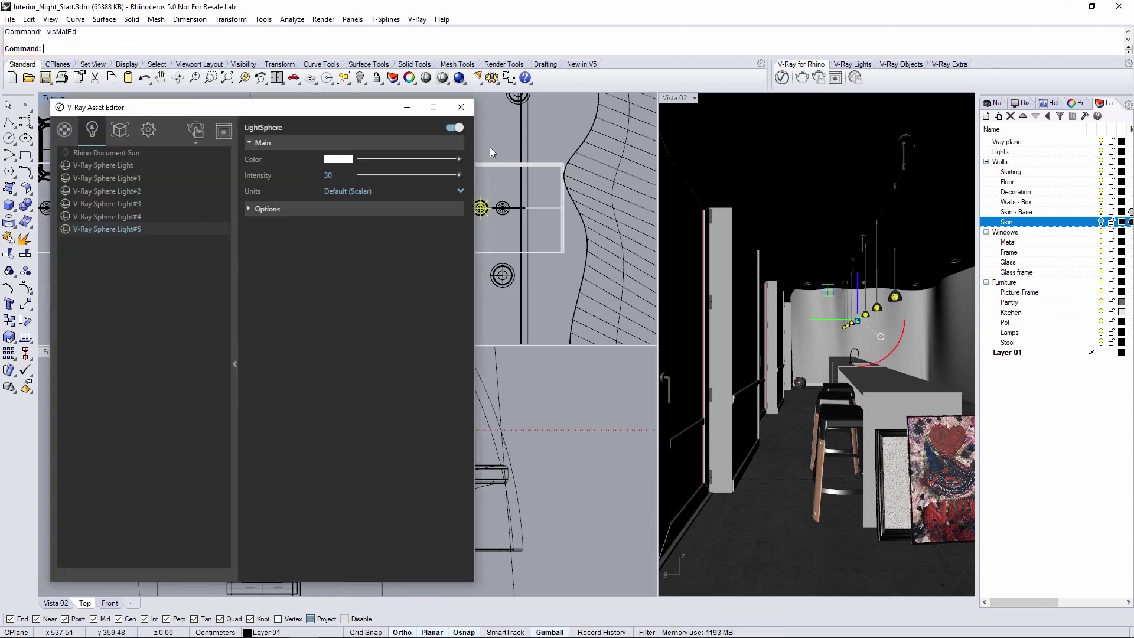
{"action": "left_click", "coordinate": [482, 203]}
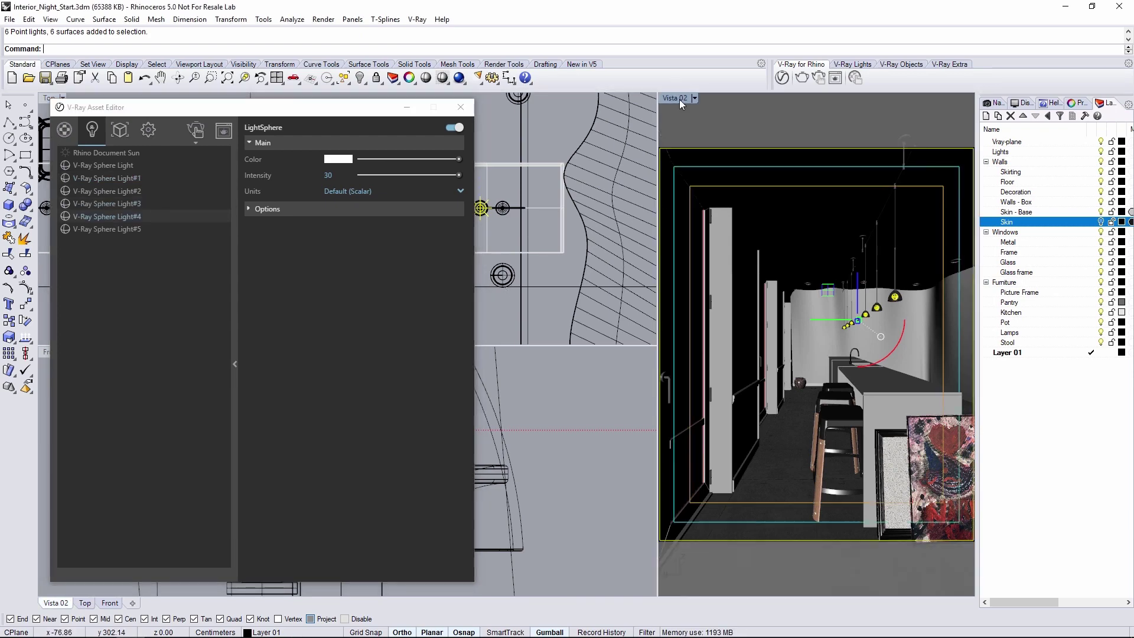
Step: Render the Vista 02 view interactively with the camera Exposure Value lowered to 3.88
{"action": "left_click", "coordinate": [818, 77]}
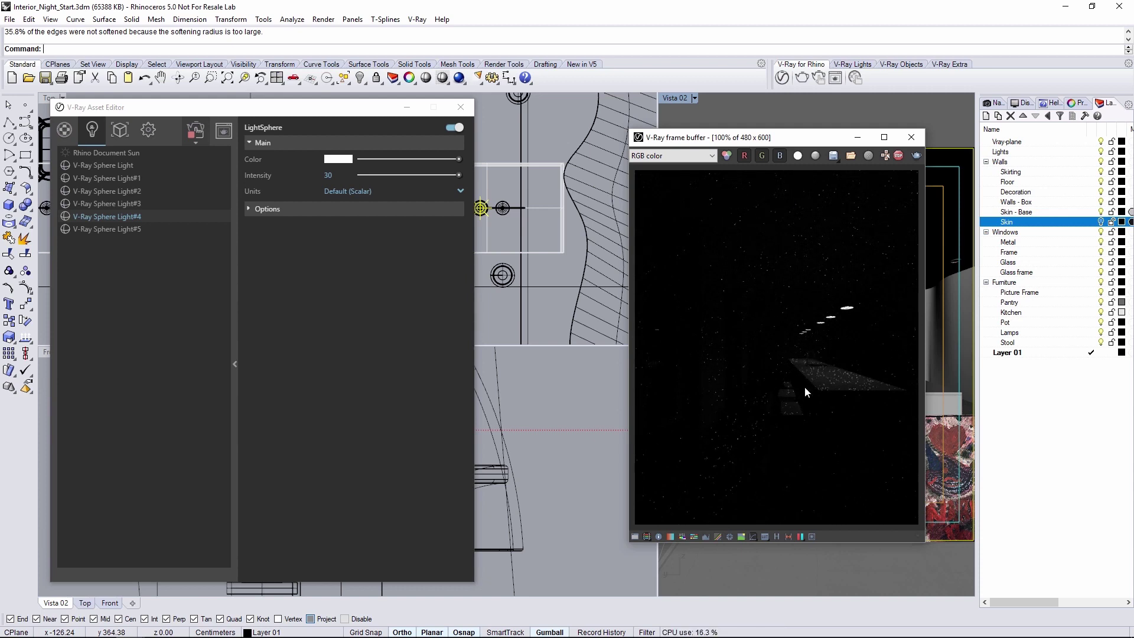
{"action": "left_click", "coordinate": [148, 129]}
{"action": "left_click", "coordinate": [66, 175]}
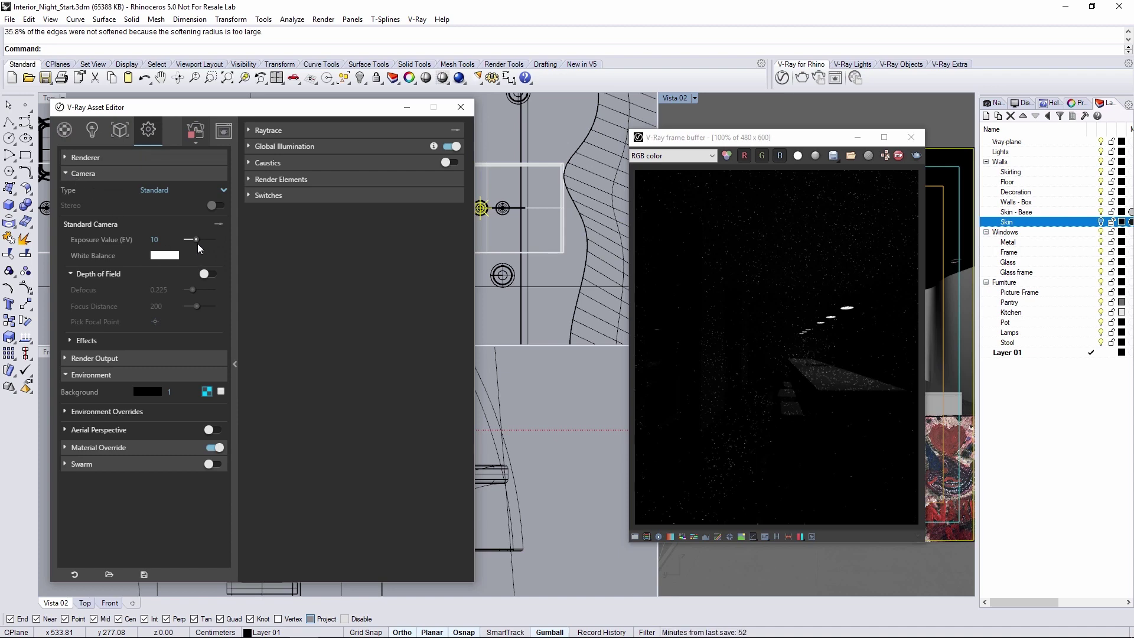
{"action": "left_click_drag", "start_coordinate": [197, 239], "coordinate": [200, 240]}
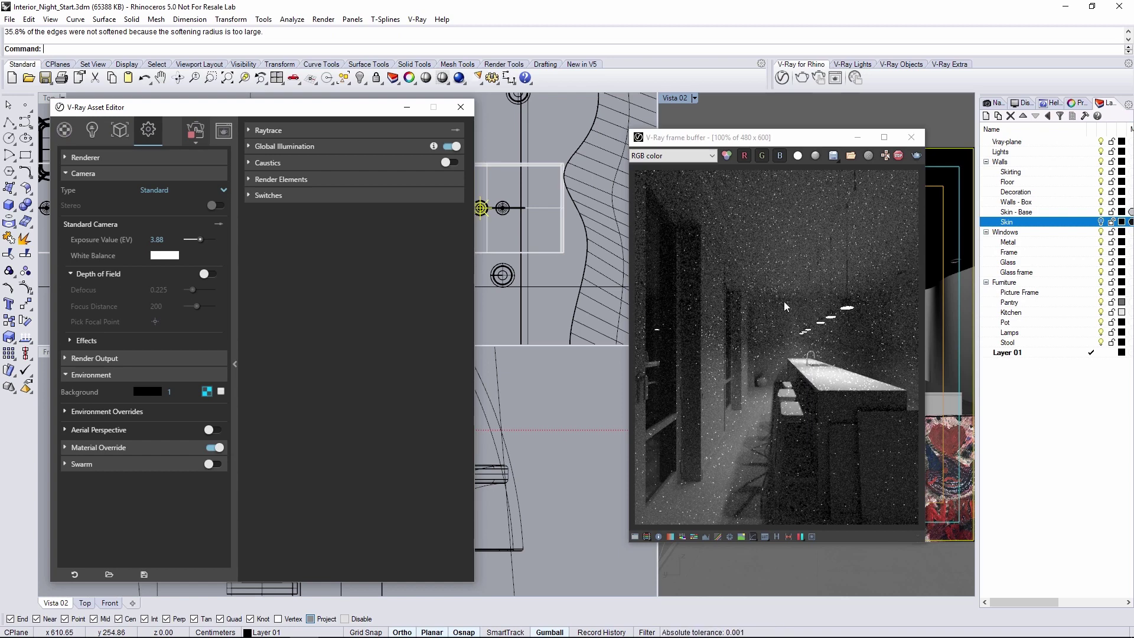
{"action": "left_click", "coordinate": [898, 156]}
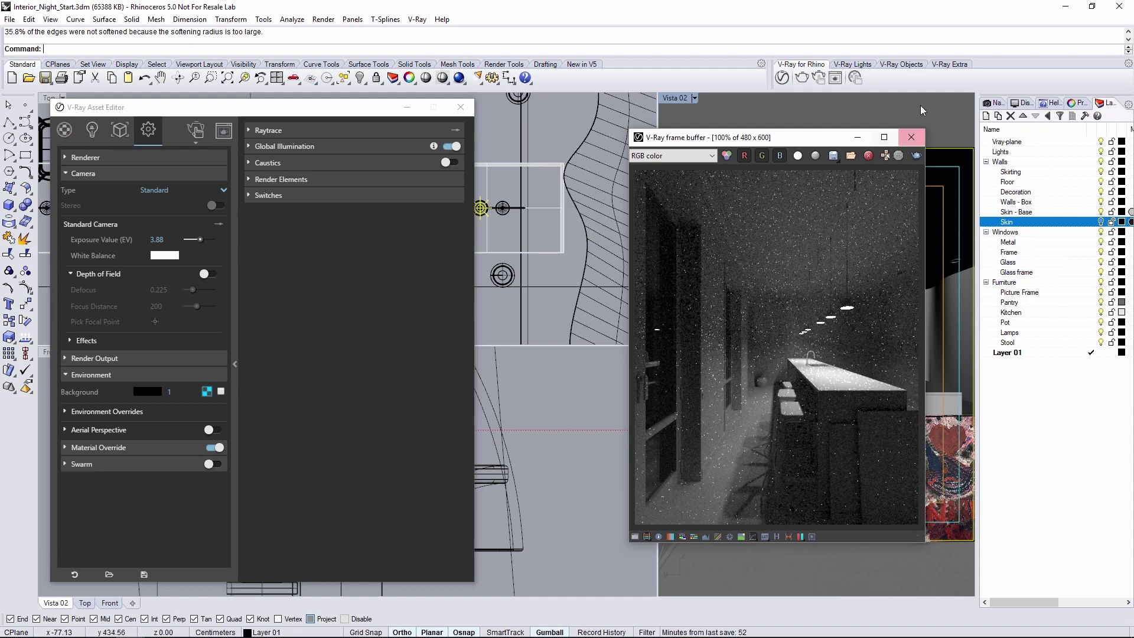
Step: Close the render windows and draw a V-Ray spot light cone in the Front view beside the doors
{"action": "left_click", "coordinate": [911, 137]}
{"action": "left_click", "coordinate": [461, 107]}
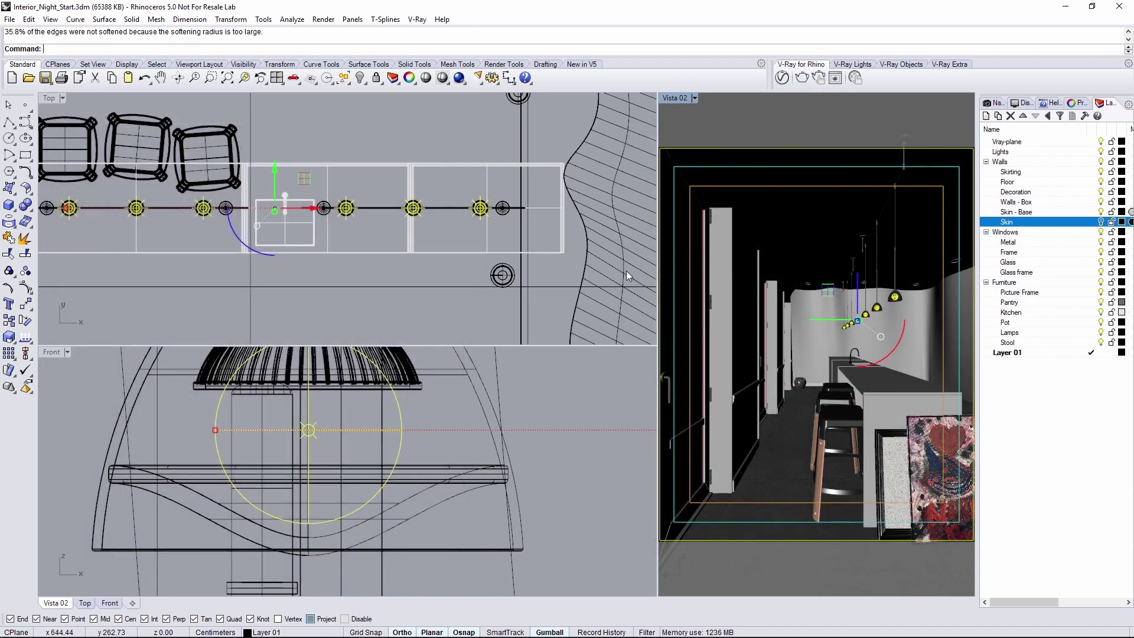
{"action": "left_click", "coordinate": [862, 65]}
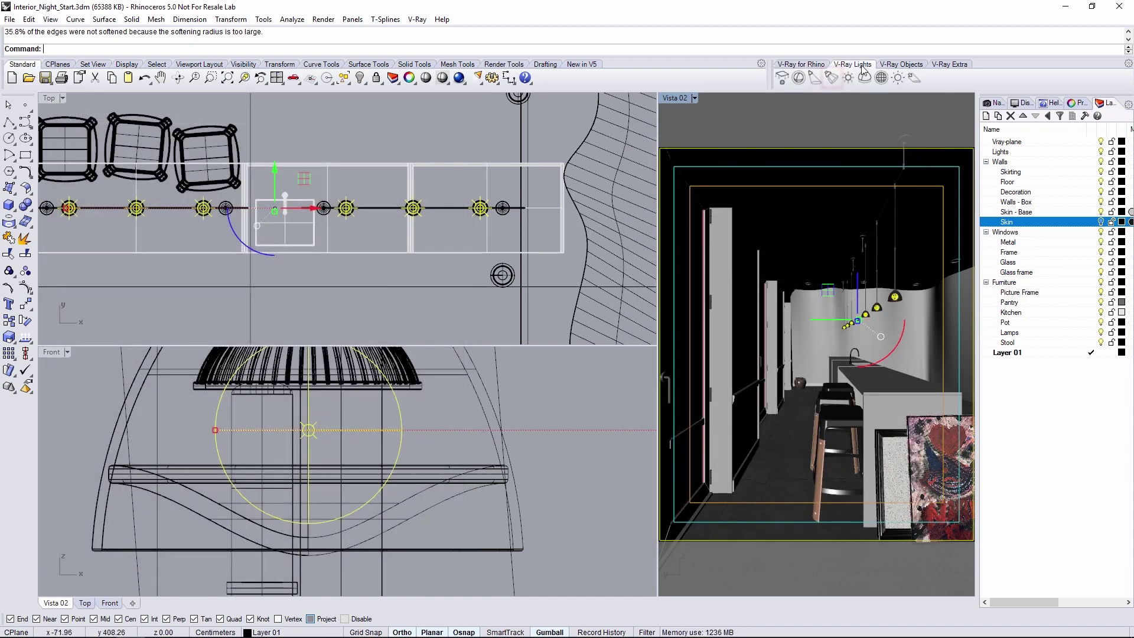
{"action": "left_click", "coordinate": [832, 77]}
{"action": "scroll", "coordinate": [296, 412], "scroll_direction": "down", "scroll_amount": 5}
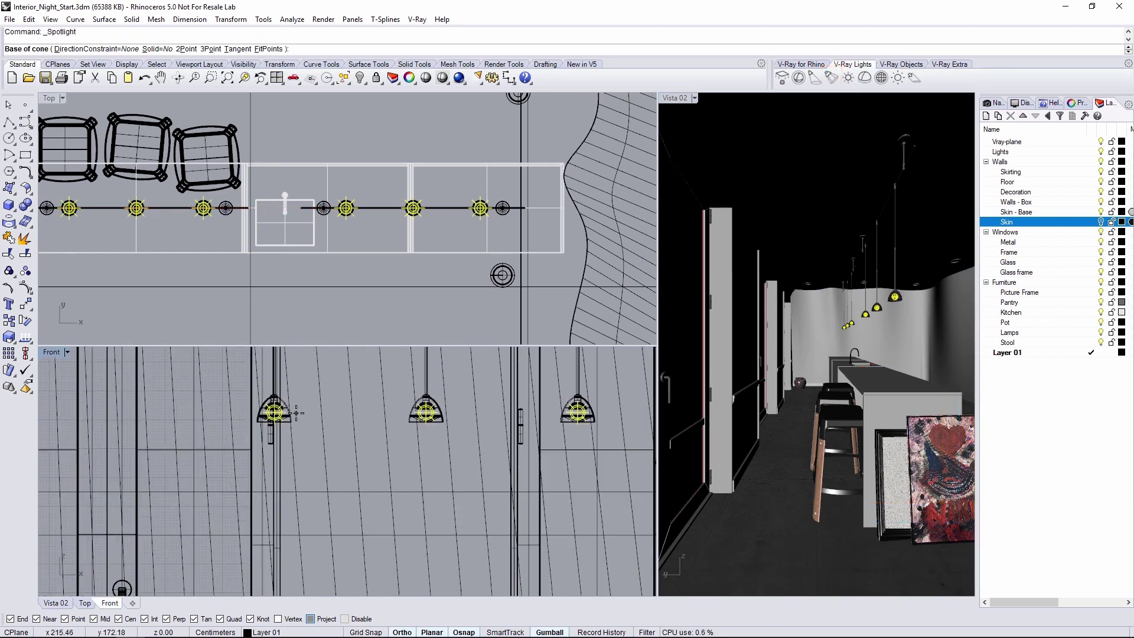
{"action": "scroll", "coordinate": [296, 413], "scroll_direction": "down", "scroll_amount": 5}
{"action": "right_click_drag", "start_coordinate": [396, 455], "coordinate": [445, 425]}
{"action": "scroll", "coordinate": [467, 389], "scroll_direction": "up", "scroll_amount": 5}
{"action": "scroll", "coordinate": [492, 405], "scroll_direction": "up", "scroll_amount": 1}
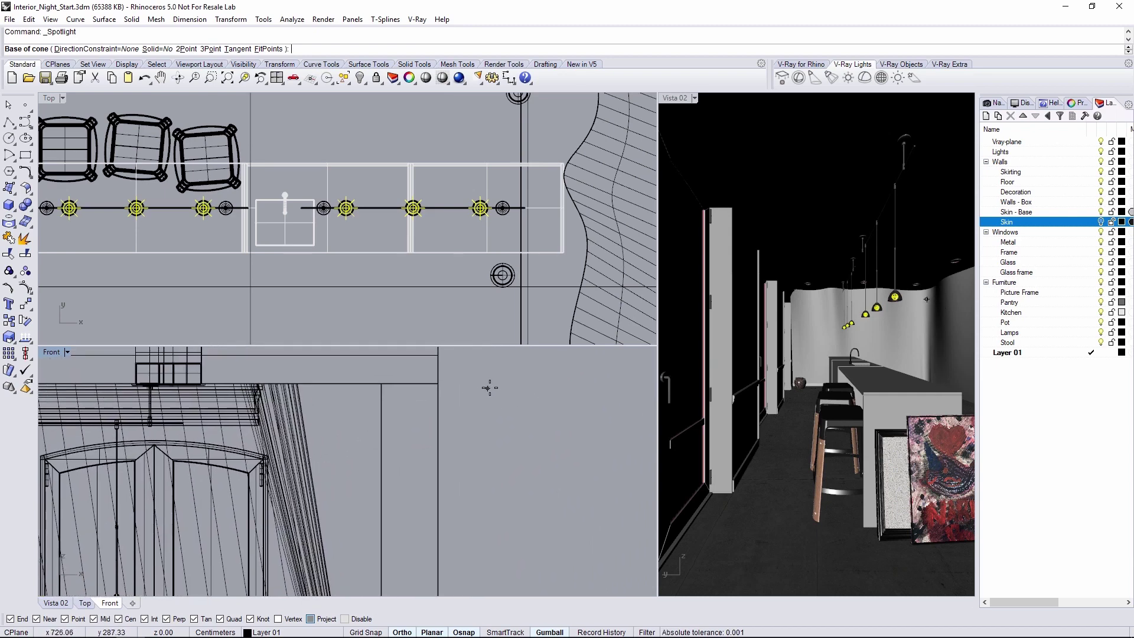
{"action": "left_click", "coordinate": [501, 416]}
{"action": "left_click", "coordinate": [522, 417]}
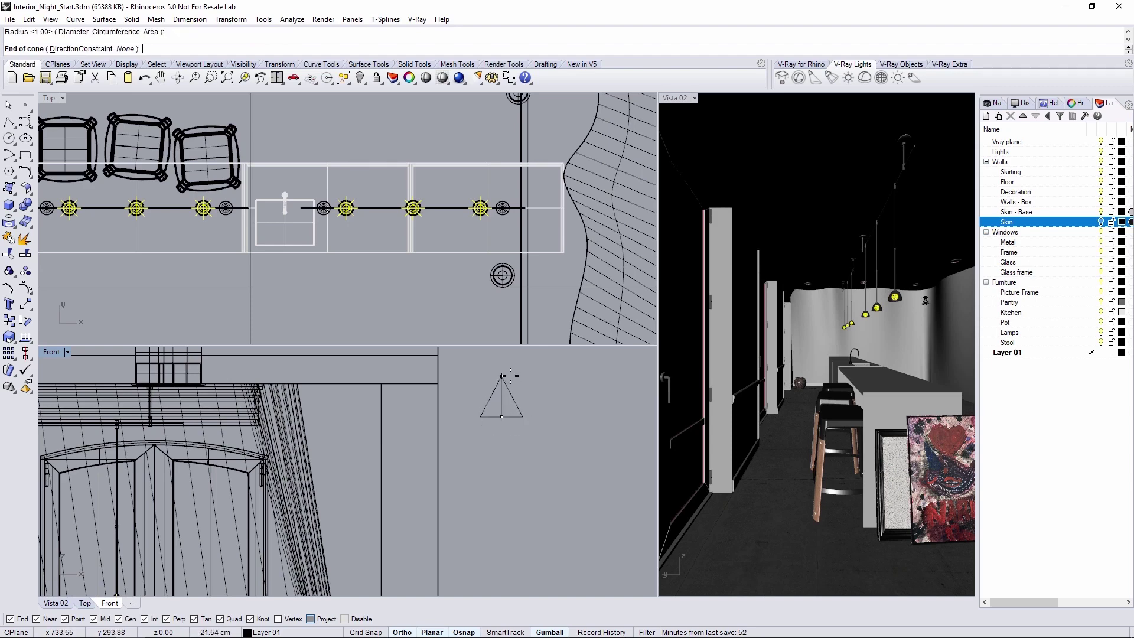
{"action": "left_click", "coordinate": [502, 375]}
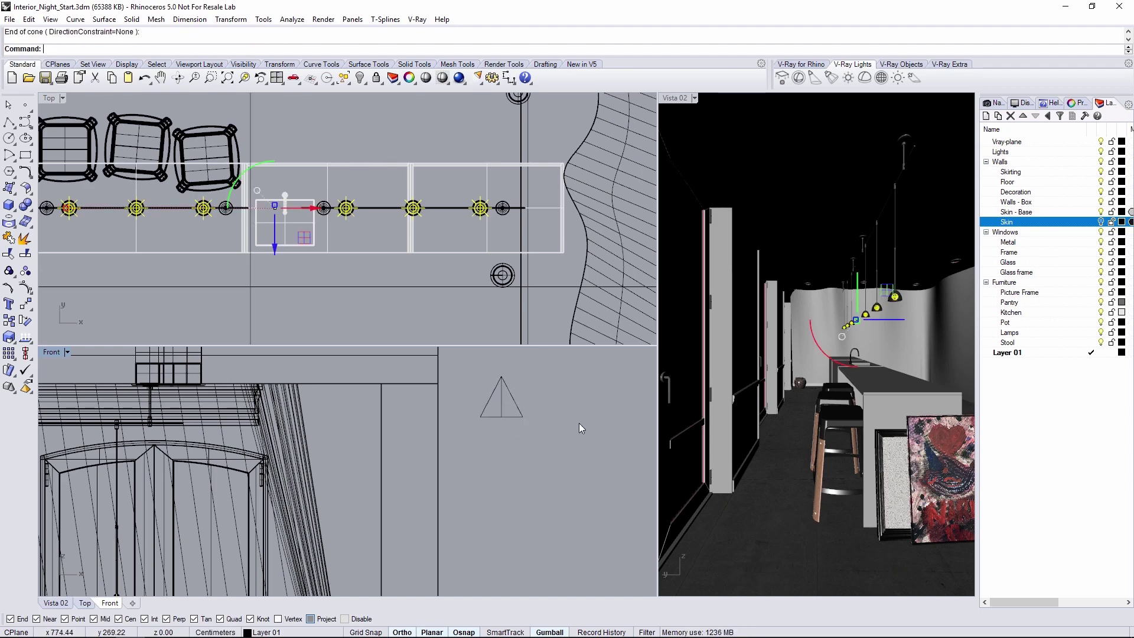
Step: Move the new spot light up to ceiling height in the Front view
{"action": "left_click", "coordinate": [503, 378]}
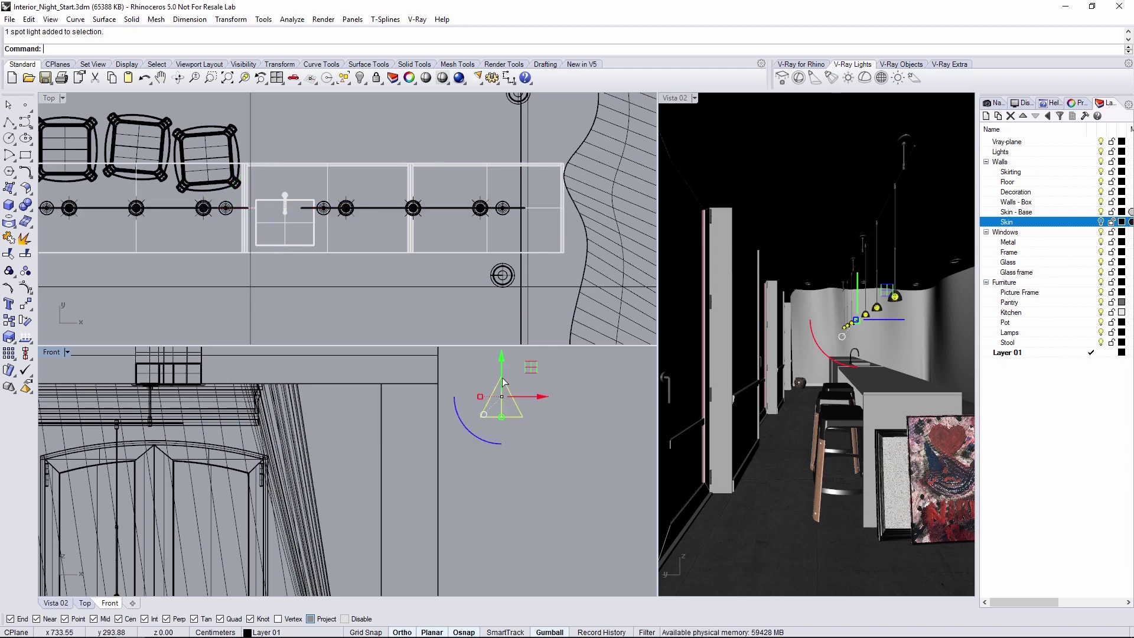
{"action": "key", "text": "m"}
{"action": "key", "text": "Return"}
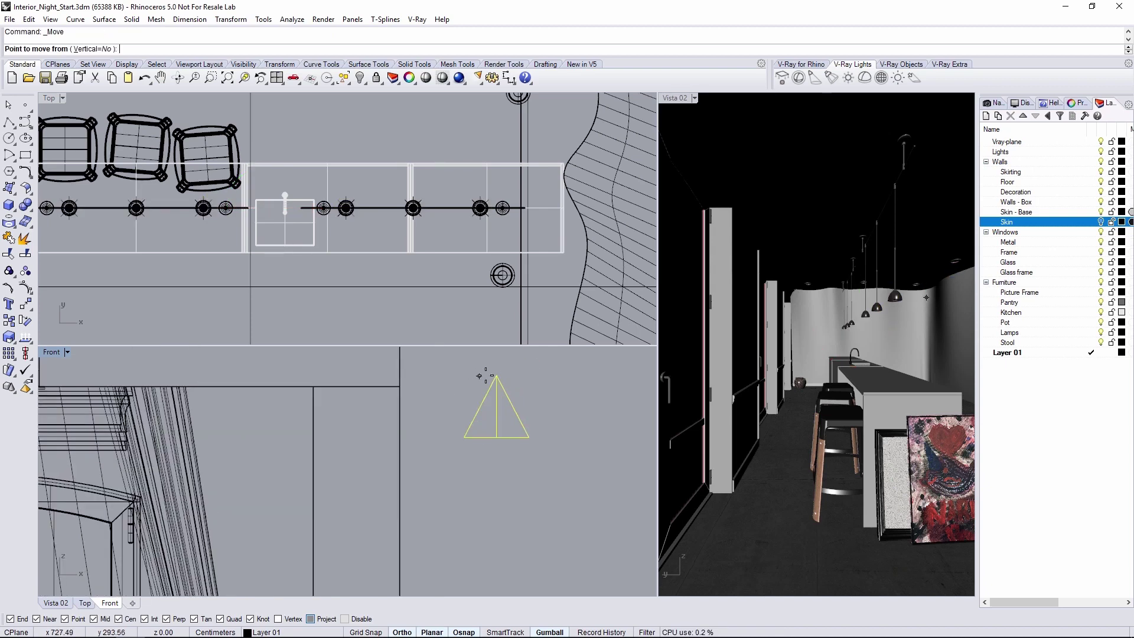
{"action": "left_click", "coordinate": [501, 397]}
{"action": "scroll", "coordinate": [580, 391], "scroll_direction": "up", "scroll_amount": 2}
{"action": "right_click_drag", "start_coordinate": [580, 392], "coordinate": [525, 473]}
{"action": "scroll", "coordinate": [350, 417], "scroll_direction": "up", "scroll_amount": 4}
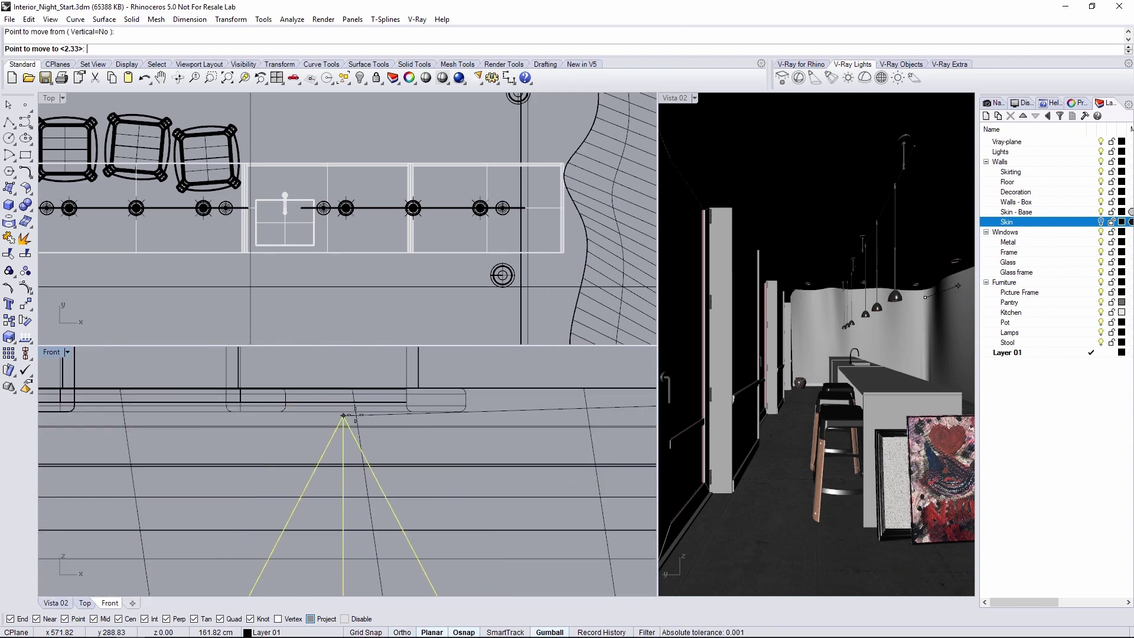
{"action": "scroll", "coordinate": [342, 413], "scroll_direction": "up", "scroll_amount": 1}
{"action": "left_click", "coordinate": [366, 415]}
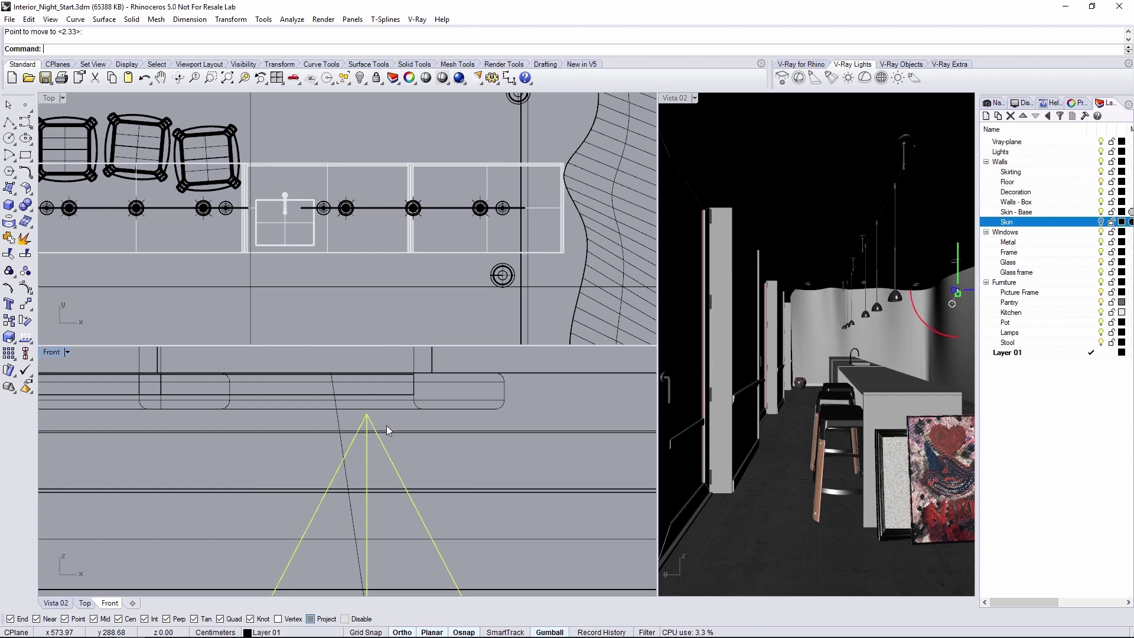
{"action": "scroll", "coordinate": [413, 162], "scroll_direction": "down", "scroll_amount": 4}
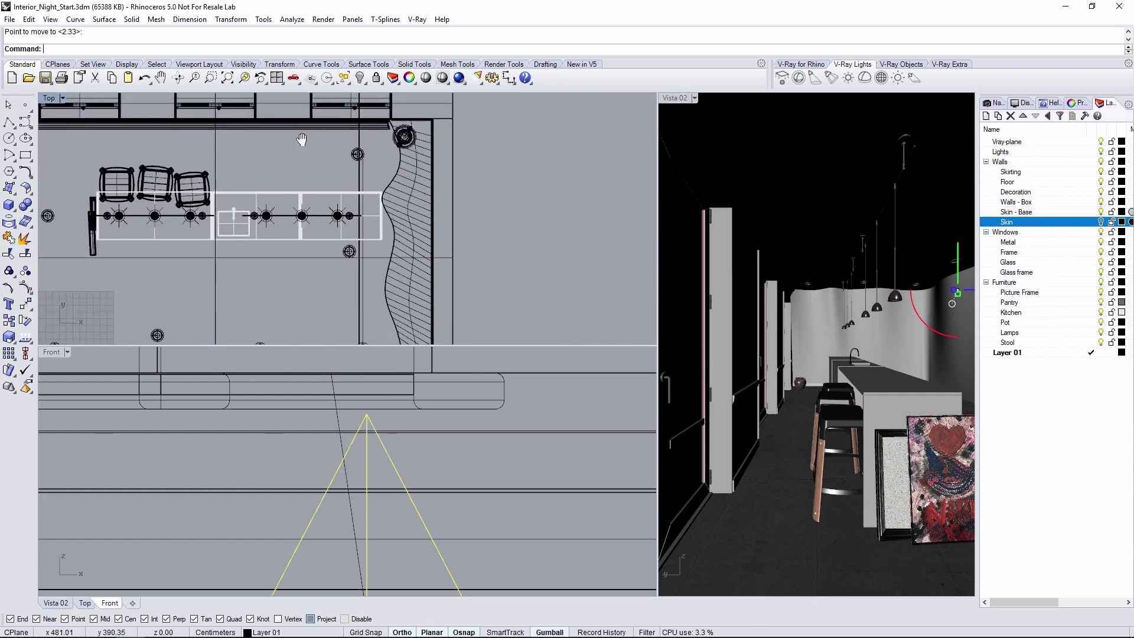
{"action": "scroll", "coordinate": [331, 331], "scroll_direction": "up", "scroll_amount": 1}
Step: Snap the spot light onto a ceiling can's centre in the Top view
{"action": "right_click_drag", "start_coordinate": [363, 263], "coordinate": [336, 179]}
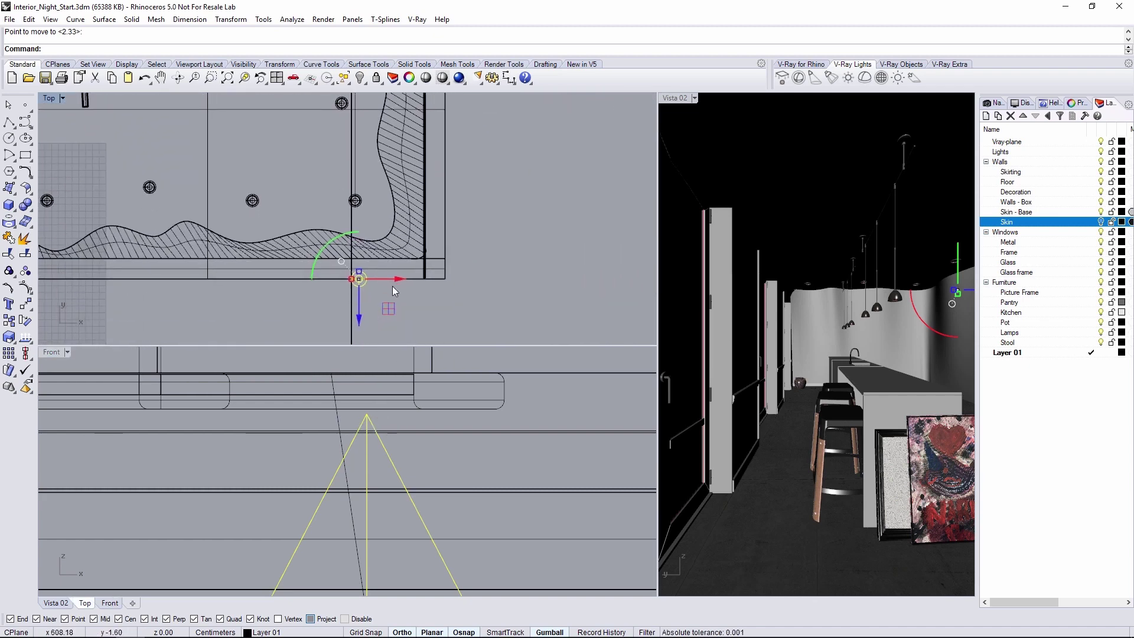
{"action": "left_click_drag", "start_coordinate": [389, 283], "coordinate": [358, 200]}
{"action": "scroll", "coordinate": [358, 200], "scroll_direction": "up", "scroll_amount": 8}
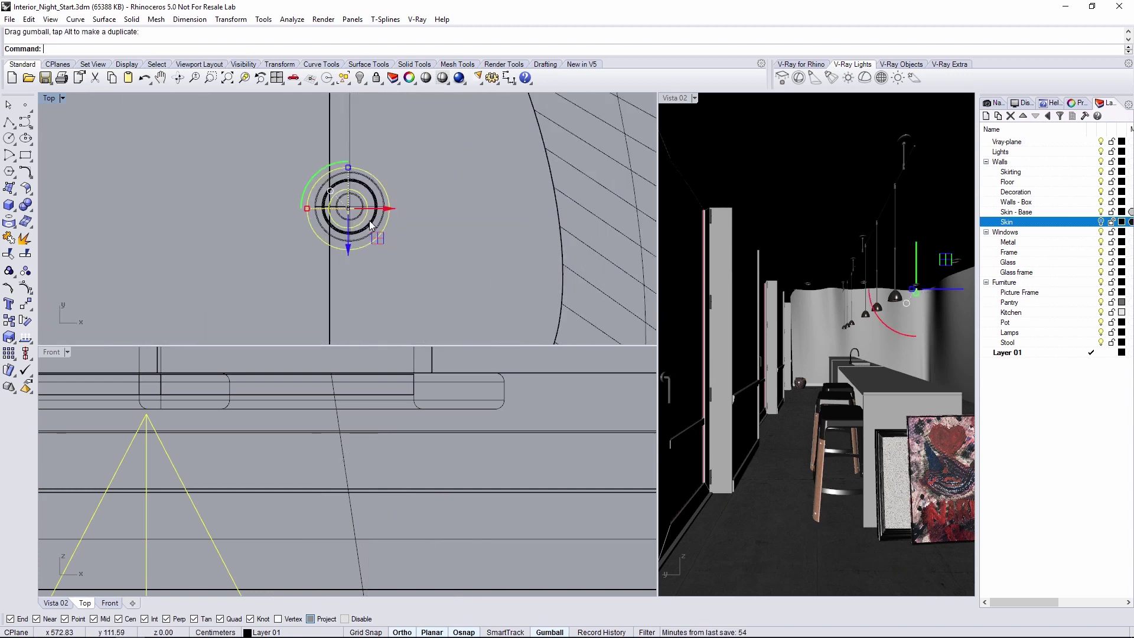
{"action": "scroll", "coordinate": [373, 221], "scroll_direction": "up", "scroll_amount": 3}
{"action": "type", "text": "N"}
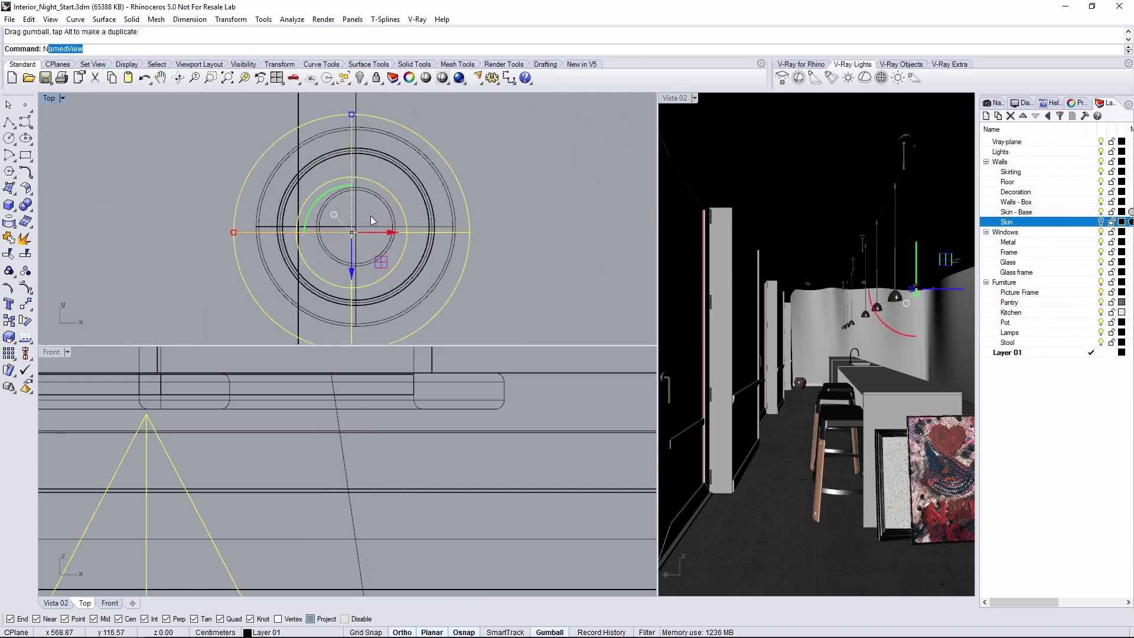
{"action": "key", "text": "BackSpace"}
{"action": "type", "text": "m"}
{"action": "key", "text": "Return"}
{"action": "left_click", "coordinate": [352, 232]}
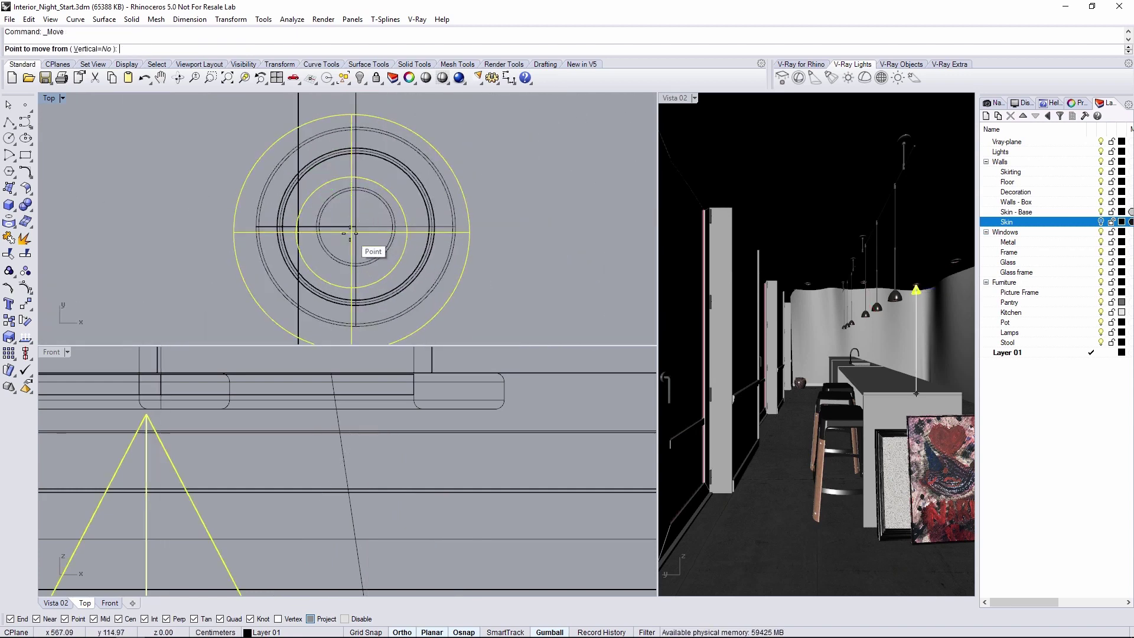
{"action": "left_click", "coordinate": [353, 229]}
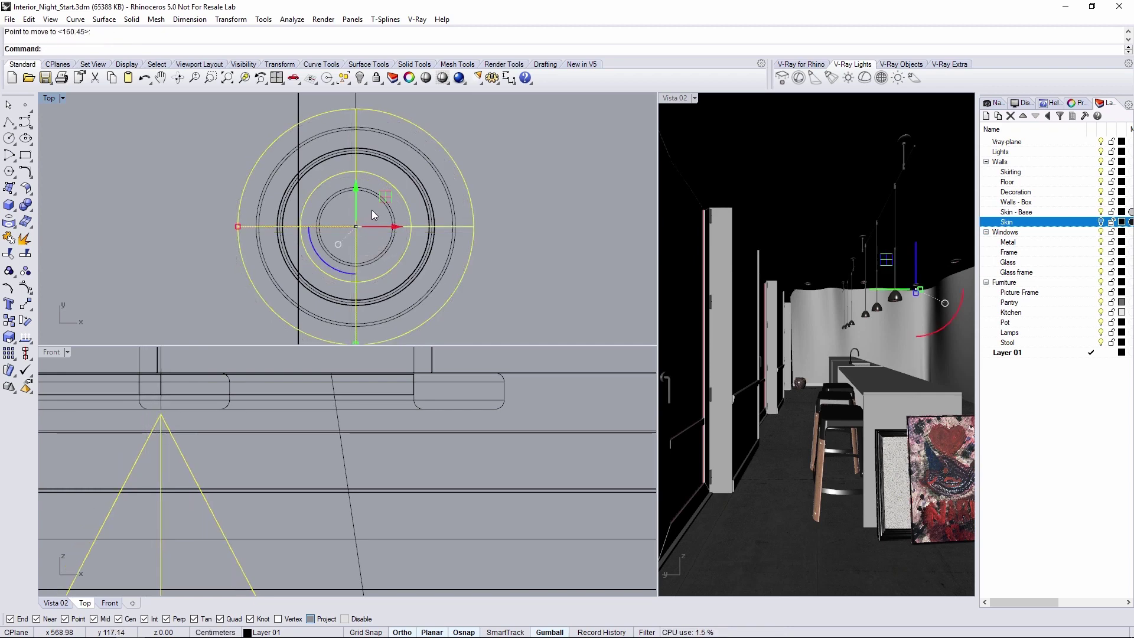
Step: Copy the spot light into three more ceiling cans
{"action": "type", "text": "Cop"}
{"action": "key", "text": "Return"}
{"action": "left_click", "coordinate": [356, 226]}
{"action": "scroll", "coordinate": [397, 172], "scroll_direction": "down", "scroll_amount": 3}
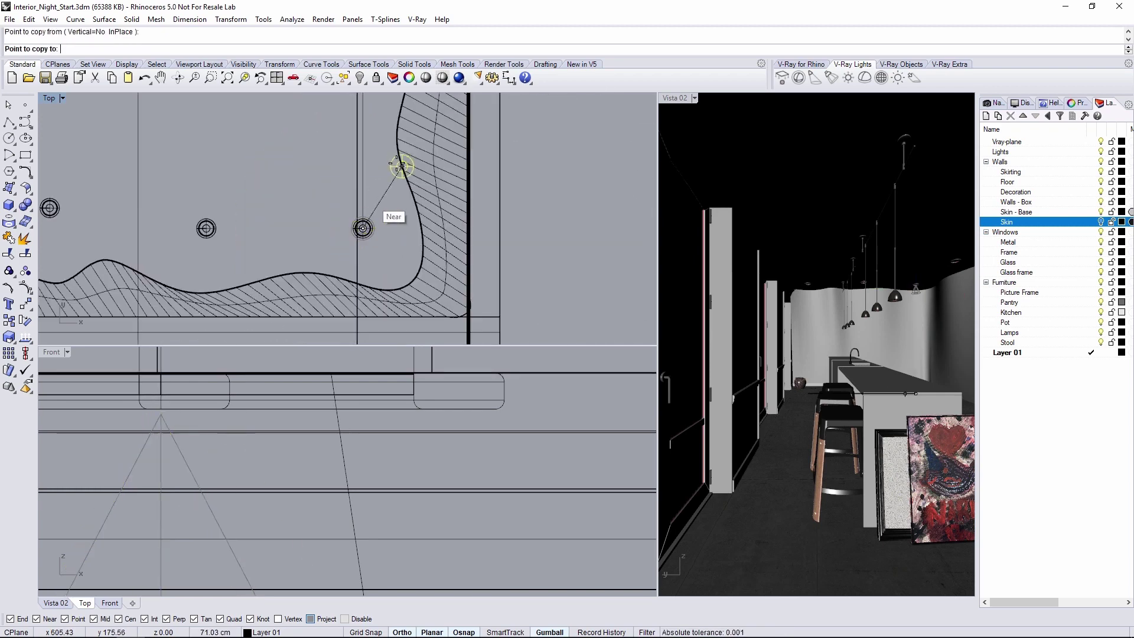
{"action": "right_click_drag", "start_coordinate": [398, 172], "coordinate": [371, 267]}
{"action": "scroll", "coordinate": [362, 195], "scroll_direction": "up", "scroll_amount": 3}
{"action": "left_click", "coordinate": [379, 199]}
{"action": "scroll", "coordinate": [438, 140], "scroll_direction": "down", "scroll_amount": 3}
{"action": "scroll", "coordinate": [390, 138], "scroll_direction": "up", "scroll_amount": 5}
{"action": "left_click", "coordinate": [389, 137]}
{"action": "scroll", "coordinate": [372, 185], "scroll_direction": "down", "scroll_amount": 3}
{"action": "scroll", "coordinate": [367, 299], "scroll_direction": "up", "scroll_amount": 5}
{"action": "scroll", "coordinate": [248, 248], "scroll_direction": "down", "scroll_amount": 3}
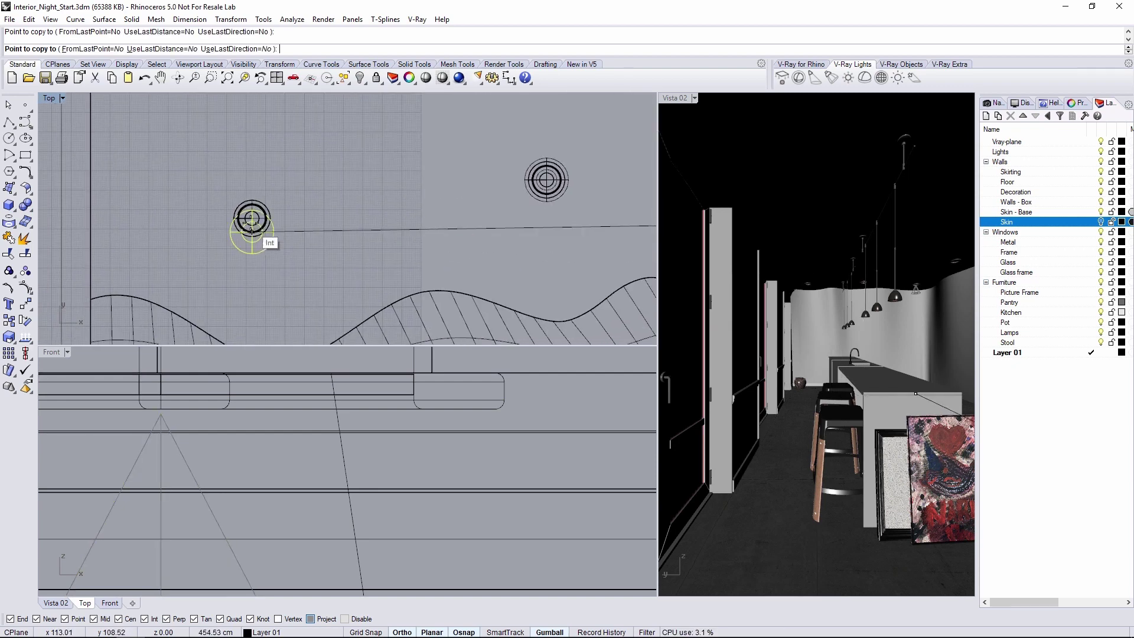
{"action": "scroll", "coordinate": [342, 228], "scroll_direction": "up", "scroll_amount": 5}
{"action": "left_click", "coordinate": [351, 170]}
{"action": "key", "text": "Return"}
{"action": "scroll", "coordinate": [418, 217], "scroll_direction": "down", "scroll_amount": 3}
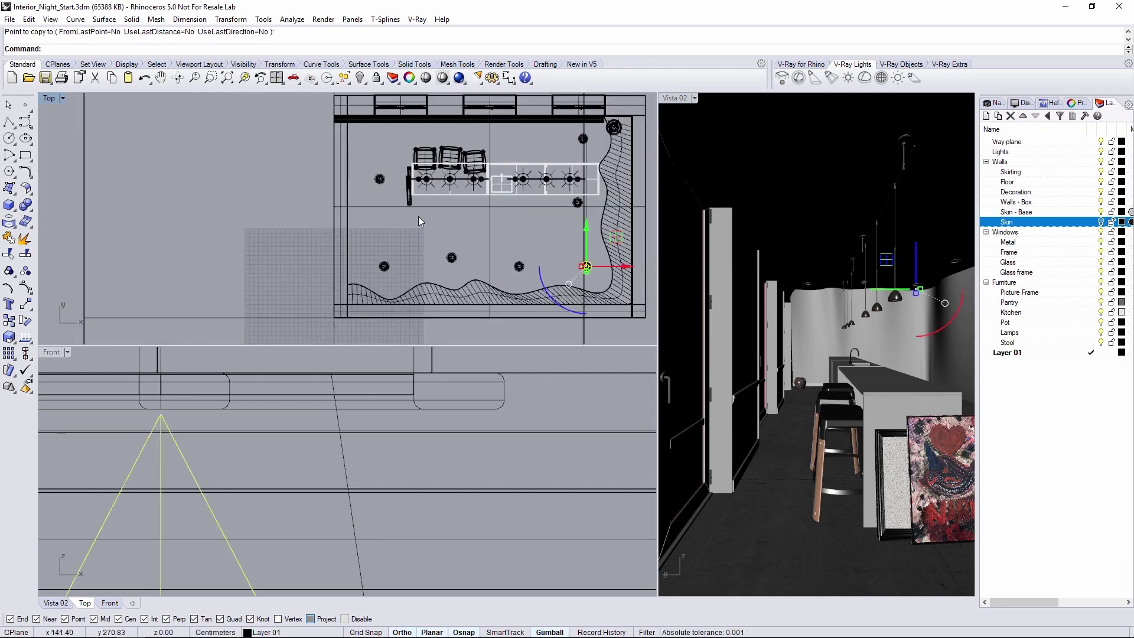
{"action": "scroll", "coordinate": [260, 254], "scroll_direction": "up", "scroll_amount": 4}
Step: Select all the spot lights and group them together
{"action": "left_click", "coordinate": [254, 261], "text": "shift"}
{"action": "left_click", "coordinate": [357, 247], "text": "shift"}
{"action": "left_click", "coordinate": [459, 261], "text": "shift"}
{"action": "left_click", "coordinate": [562, 261], "text": "shift"}
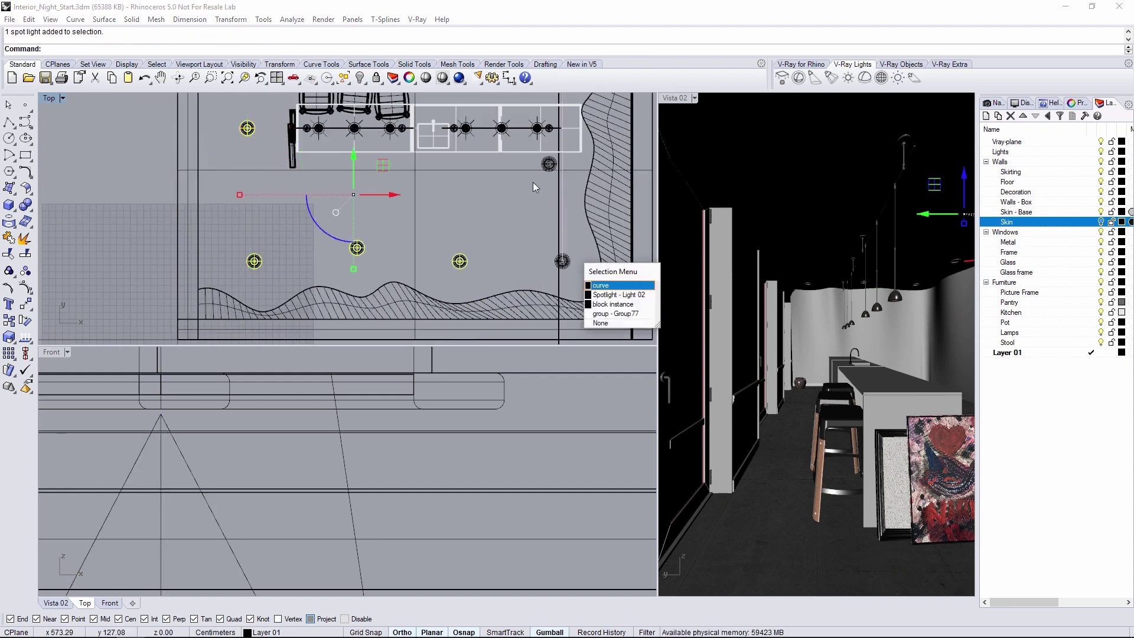
{"action": "left_click", "coordinate": [594, 282]}
{"action": "left_click", "coordinate": [552, 174], "text": "shift"}
{"action": "key", "text": "Escape"}
{"action": "scroll", "coordinate": [441, 208], "scroll_direction": "up", "scroll_amount": 4}
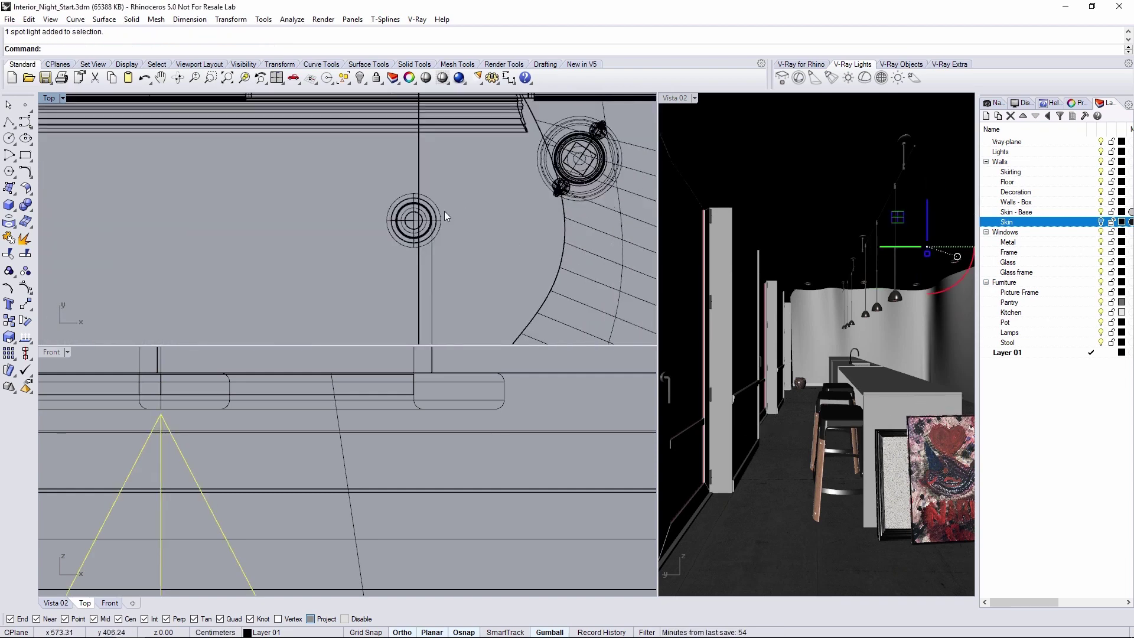
{"action": "scroll", "coordinate": [519, 190], "scroll_direction": "down", "scroll_amount": 3}
{"action": "type", "text": "Gro"}
{"action": "key", "text": "Return"}
{"action": "right_click_drag", "start_coordinate": [450, 230], "coordinate": [494, 169]}
{"action": "left_click", "coordinate": [800, 64]}
Step: Load Spot3.ies as the IES Light File in the V-Ray Lights editor
{"action": "left_click", "coordinate": [782, 77]}
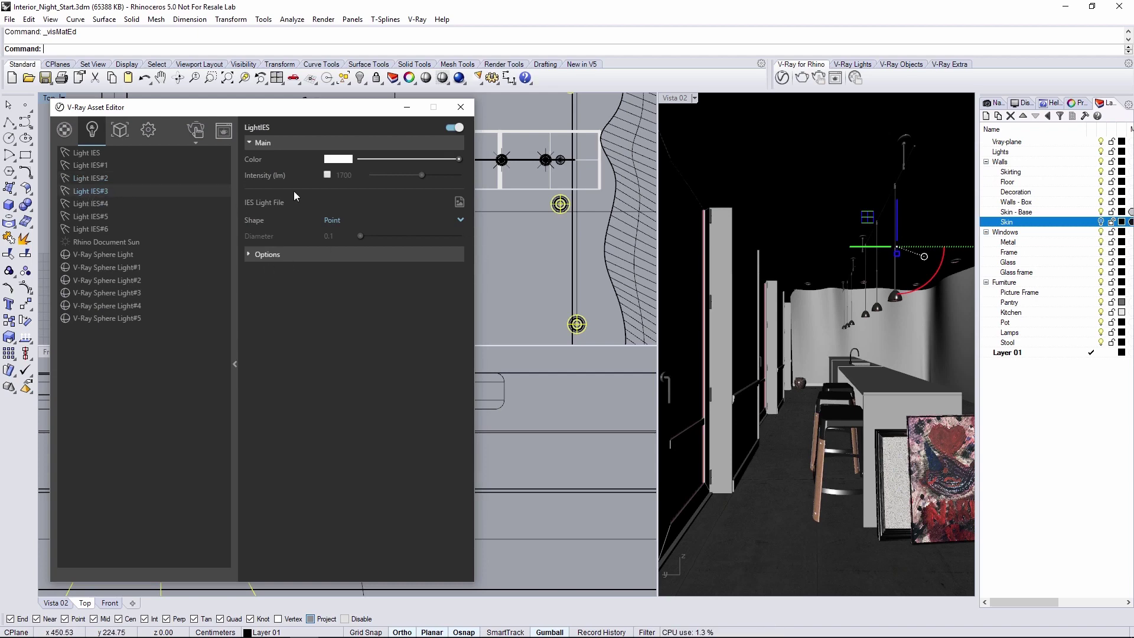
{"action": "left_click", "coordinate": [459, 202]}
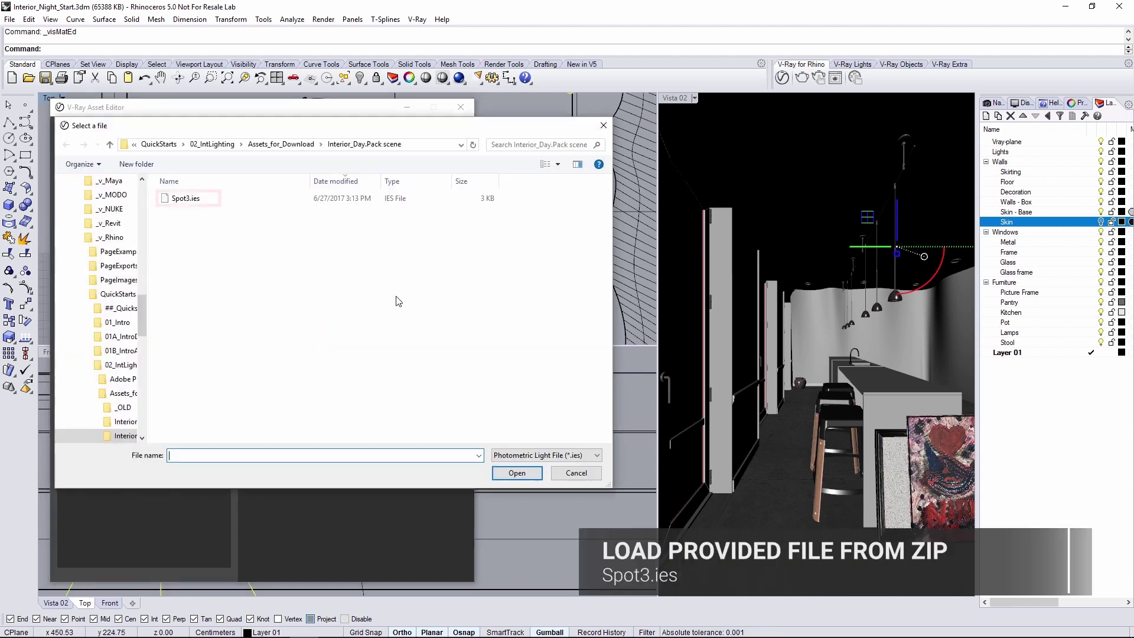
{"action": "left_click", "coordinate": [177, 201]}
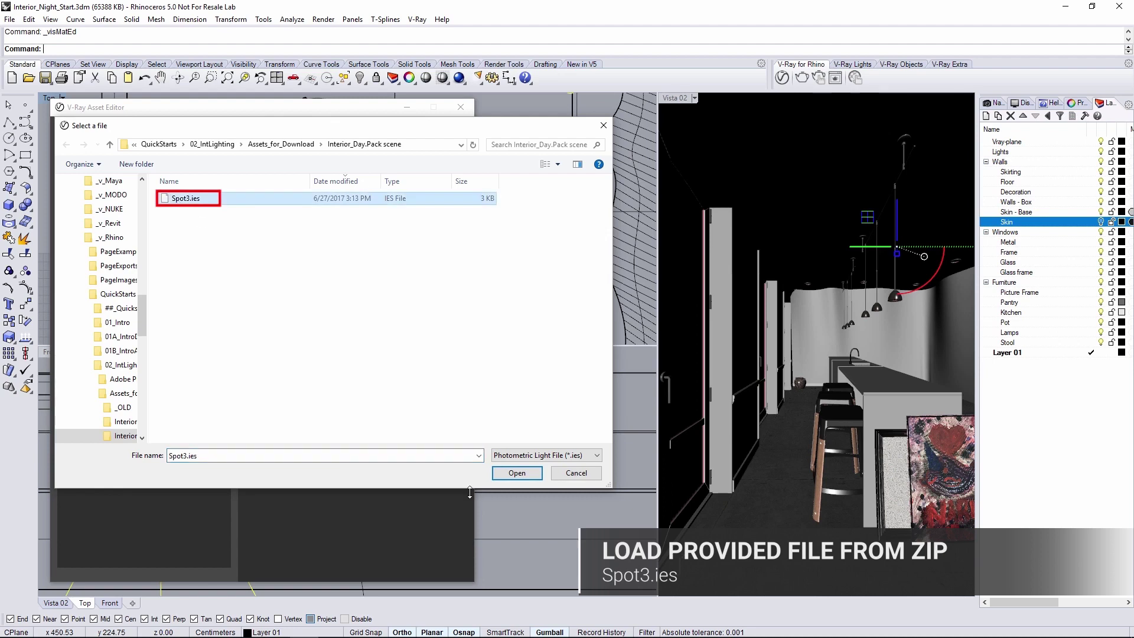
{"action": "left_click", "coordinate": [509, 472]}
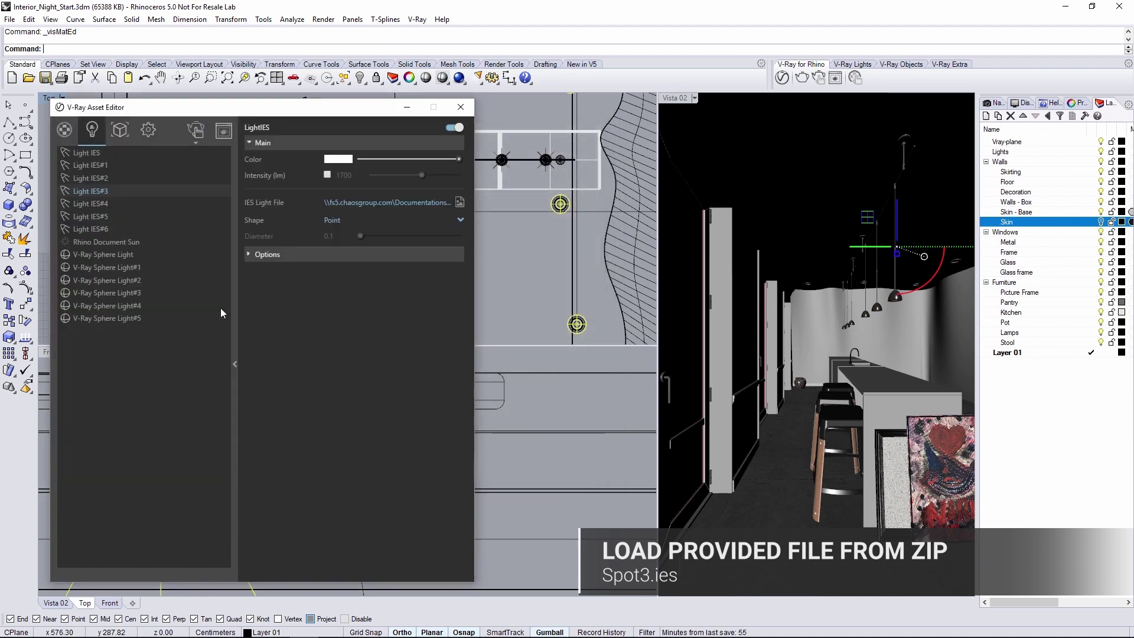
Step: Review the Light IES#5, #3 and #1 entries and make the Vista 02 viewport active
{"action": "left_click", "coordinate": [104, 216]}
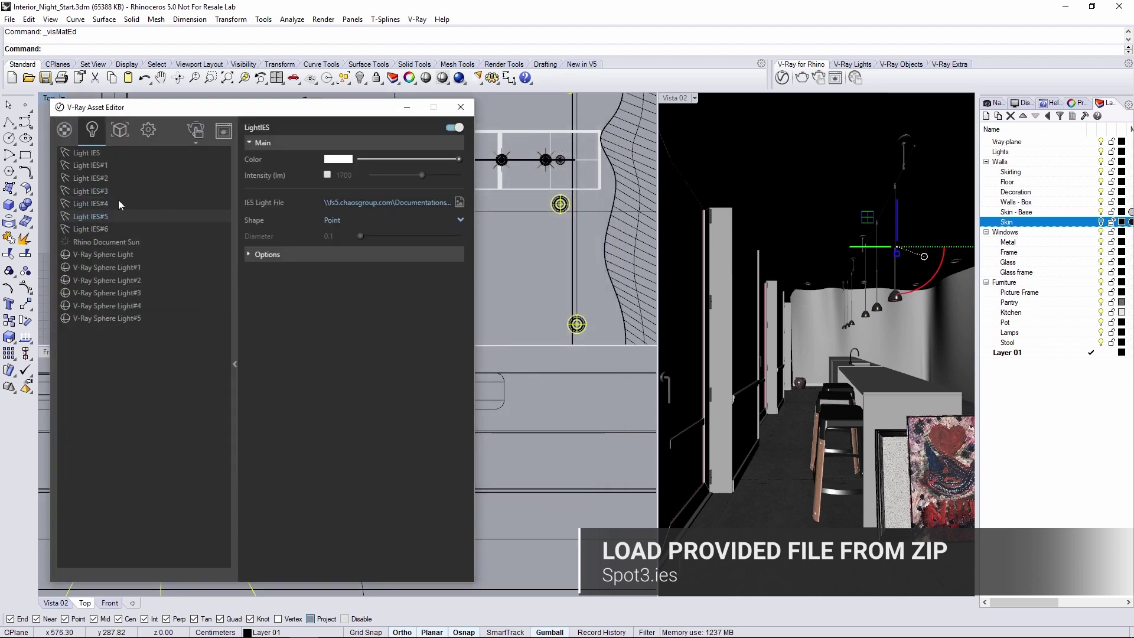
{"action": "left_click", "coordinate": [103, 190]}
{"action": "left_click", "coordinate": [103, 166]}
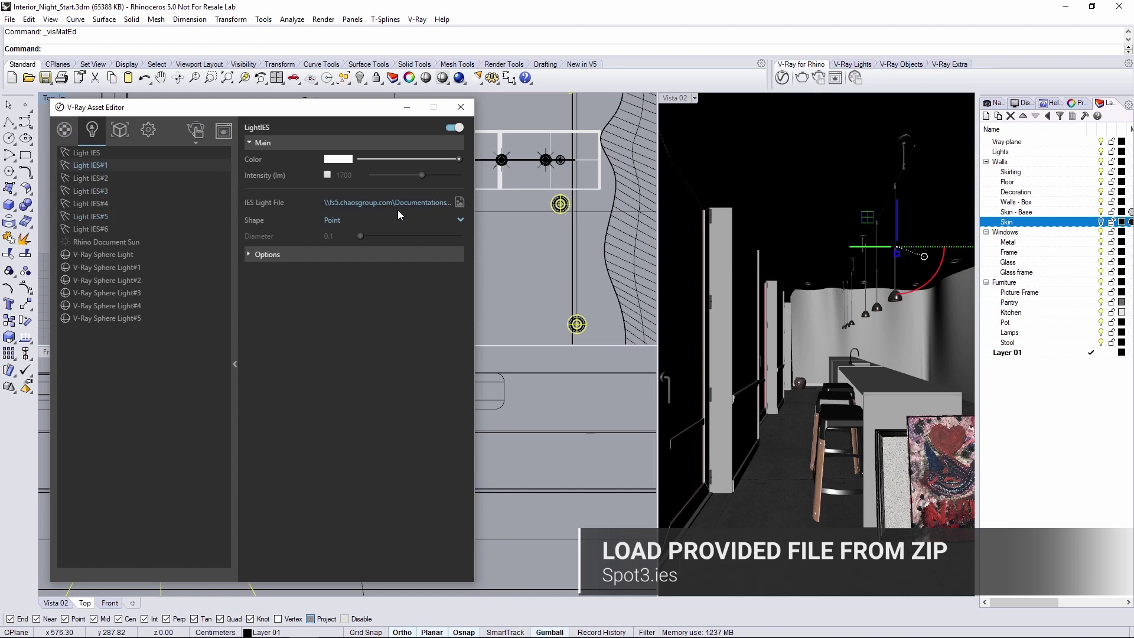
{"action": "left_click", "coordinate": [669, 99]}
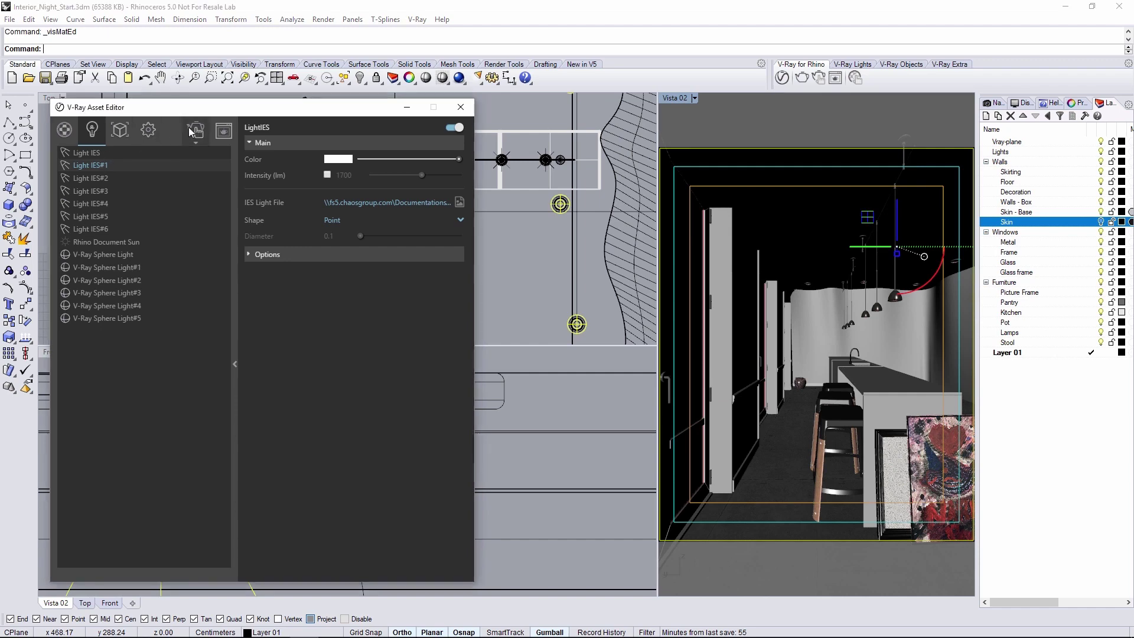
Step: Start a V-Ray render and set the camera Exposure Value to 8
{"action": "left_click", "coordinate": [191, 130]}
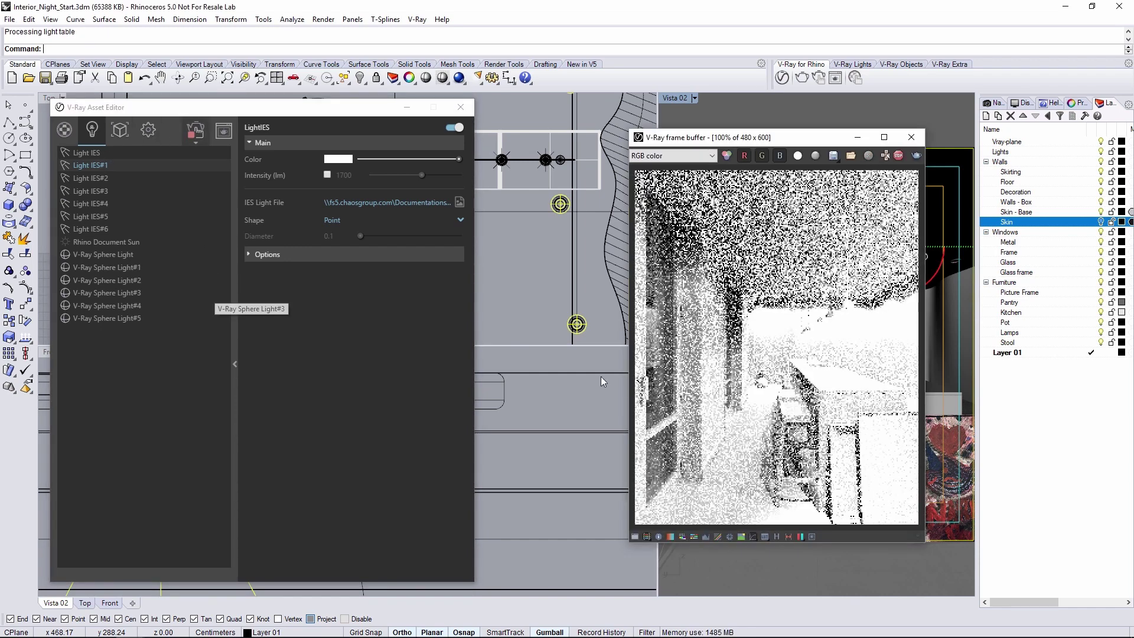
{"action": "left_click", "coordinate": [148, 130]}
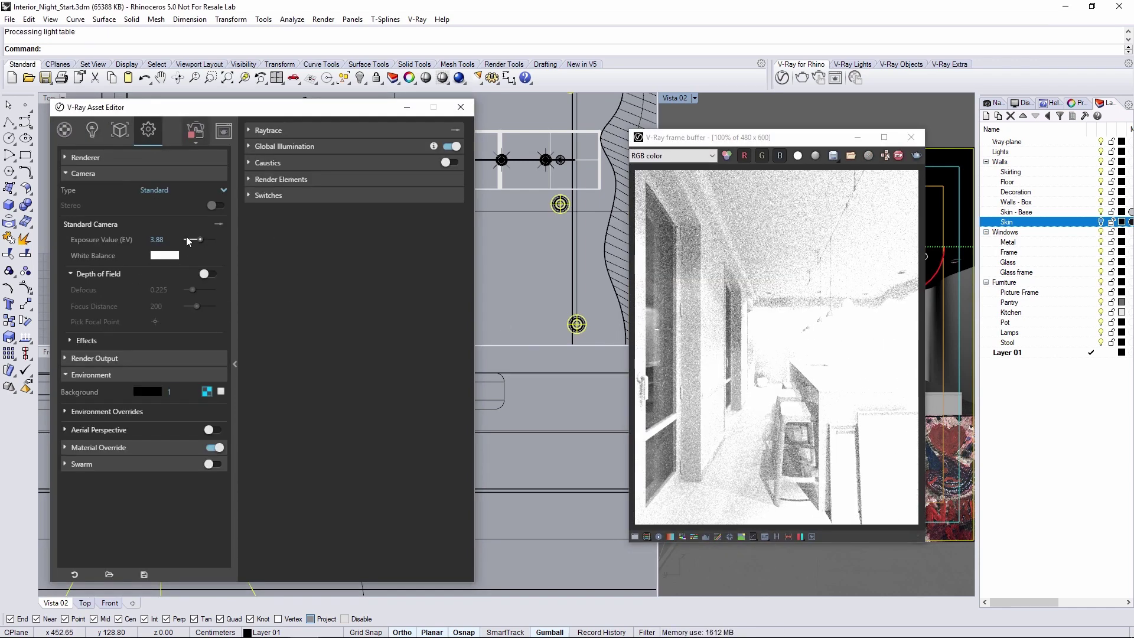
{"action": "left_click", "coordinate": [156, 239]}
{"action": "type", "text": "8"}
{"action": "key", "text": "Return"}
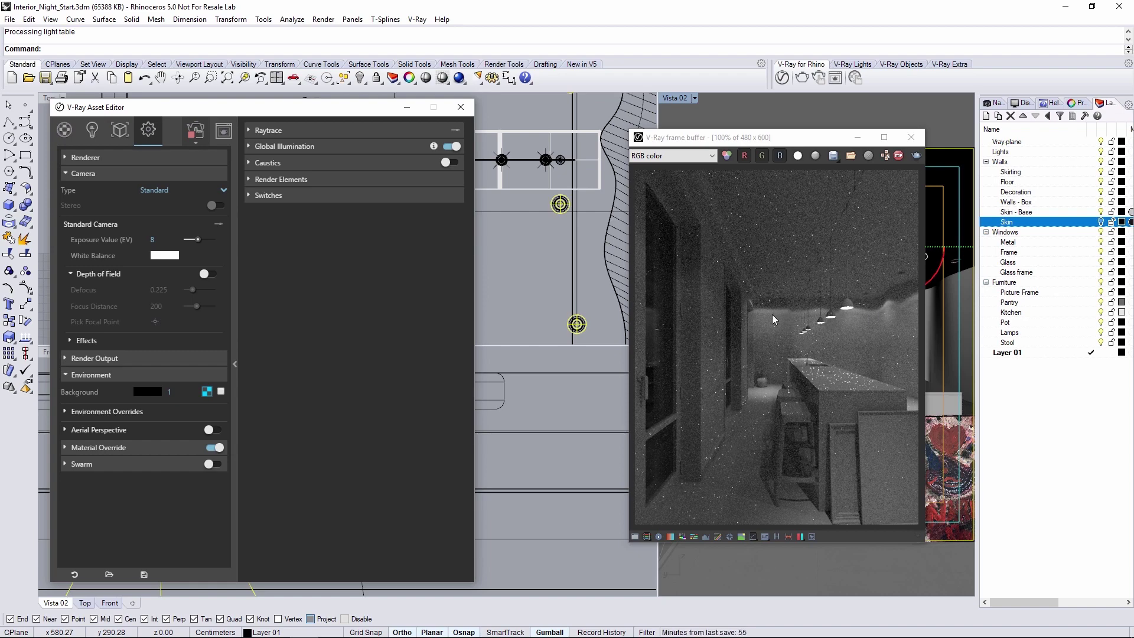
Step: Set the pendant sphere lights' intensity to 500
{"action": "left_click", "coordinate": [89, 132]}
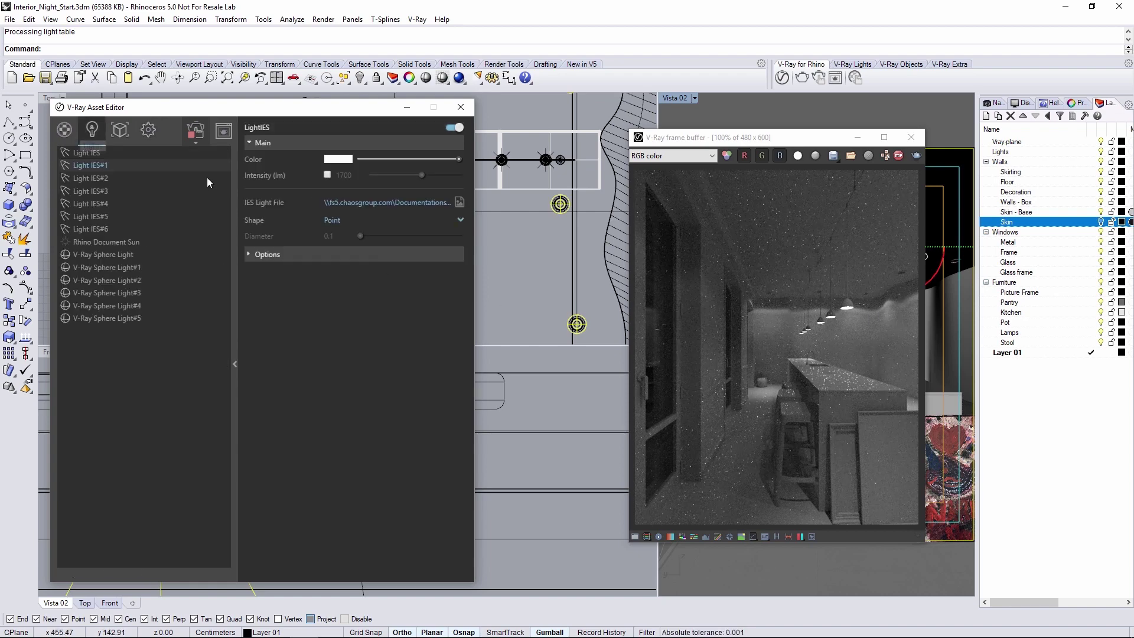
{"action": "left_click", "coordinate": [547, 154]}
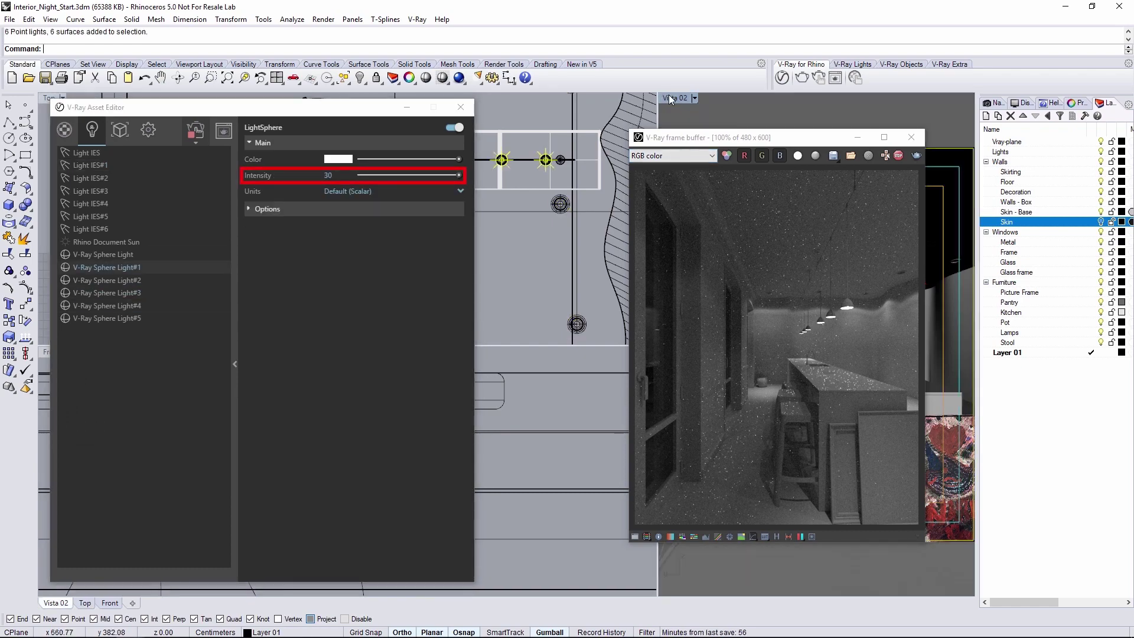
{"action": "left_click", "coordinate": [342, 175]}
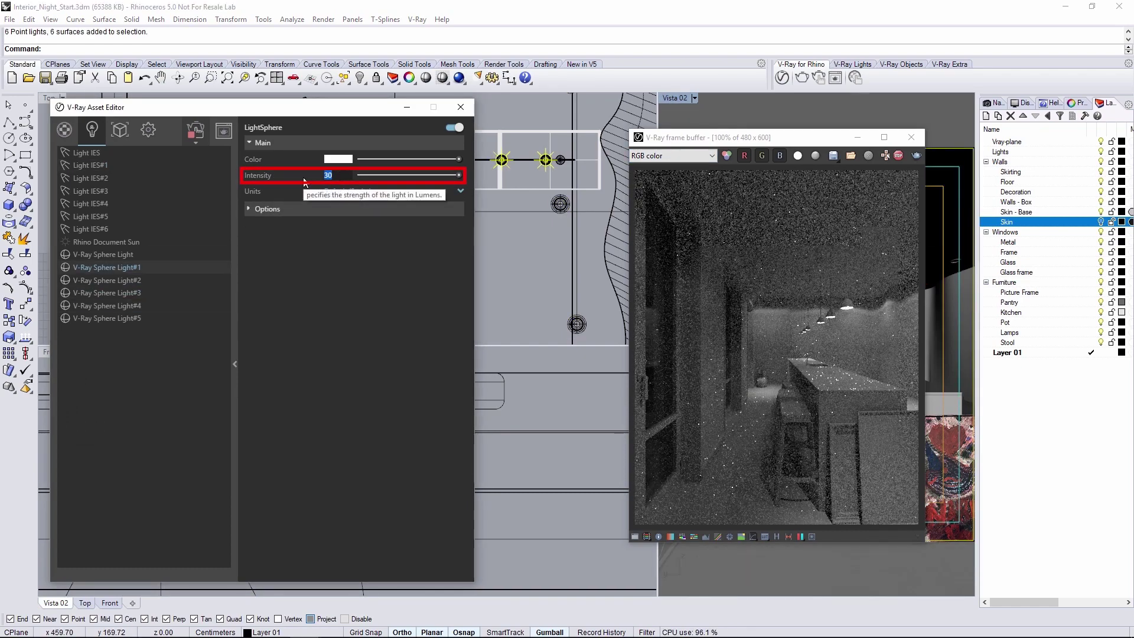
{"action": "type", "text": "200"}
{"action": "key", "text": "Return"}
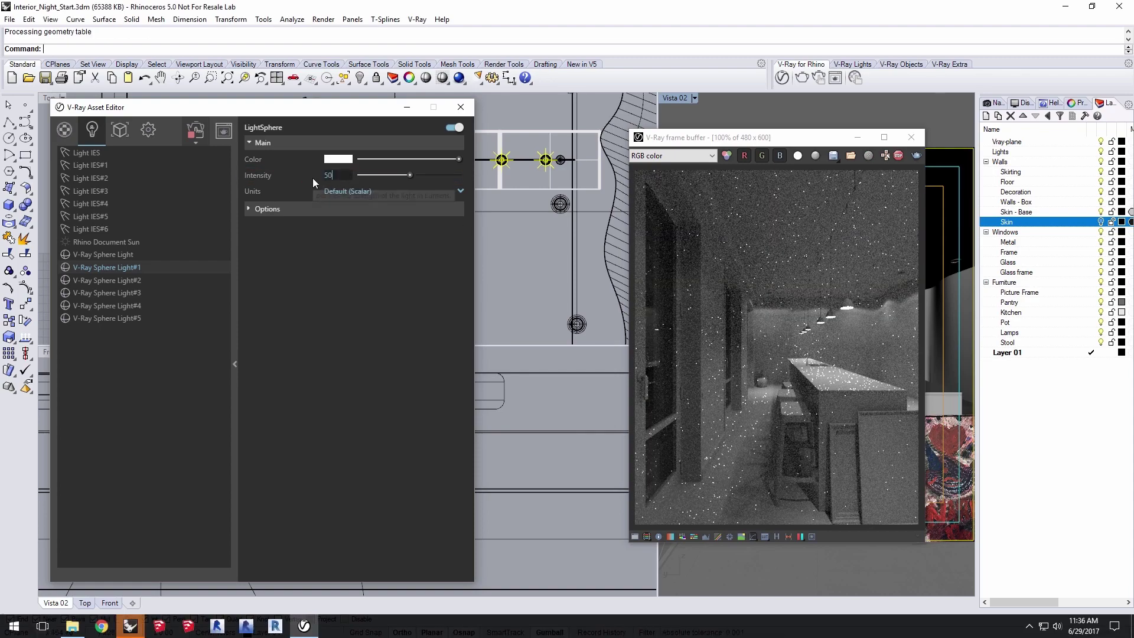
{"action": "type", "text": "500"}
{"action": "key", "text": "Return"}
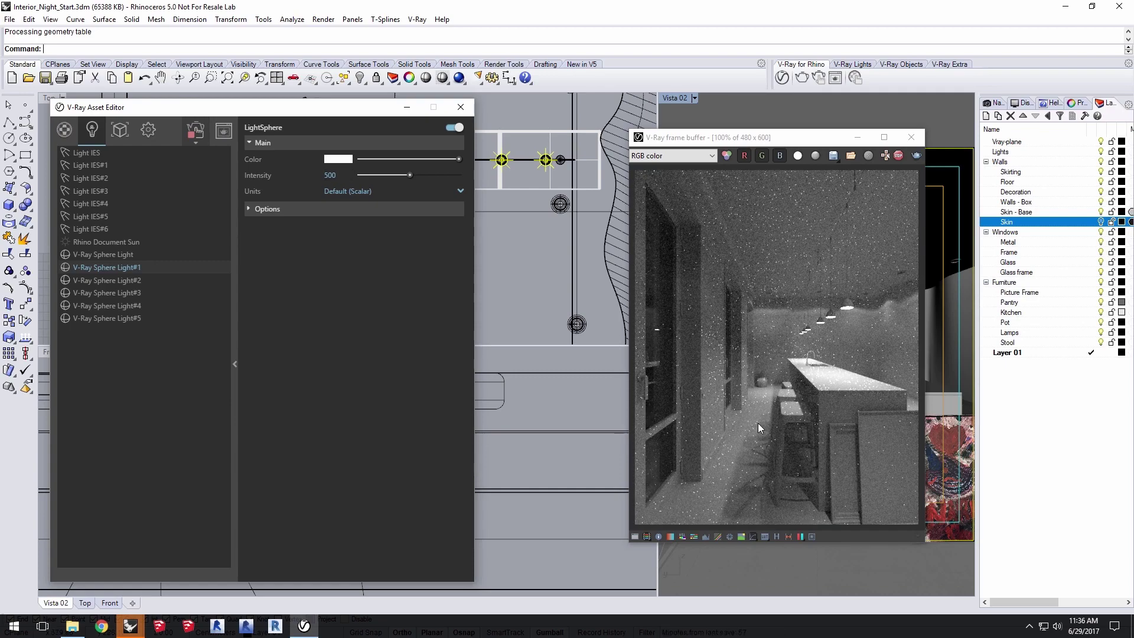
Step: Enable the IES spot lights' own intensity and set it to 2400 lm
{"action": "left_click", "coordinate": [560, 203]}
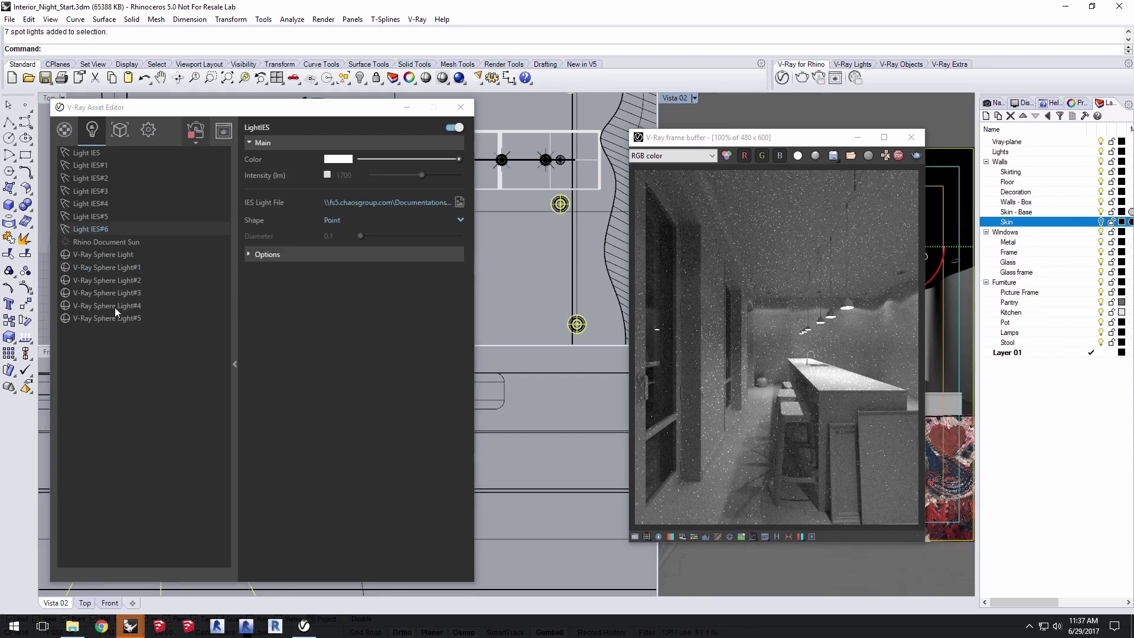
{"action": "left_click", "coordinate": [327, 175]}
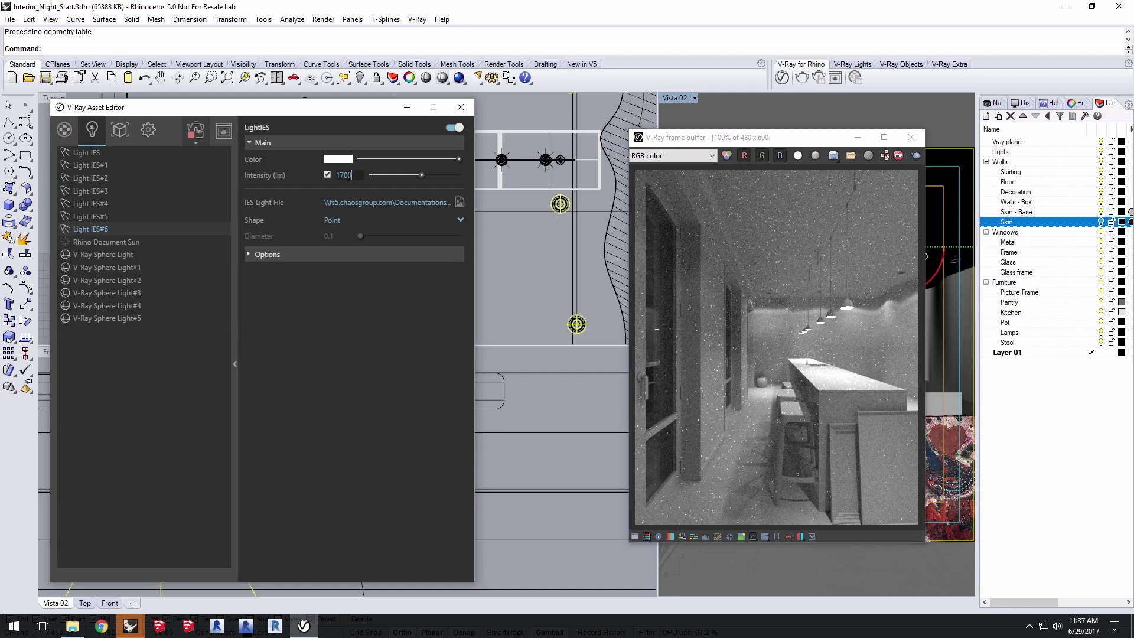
{"action": "double_click", "coordinate": [343, 175]}
{"action": "type", "text": "2400"}
{"action": "key", "text": "Return"}
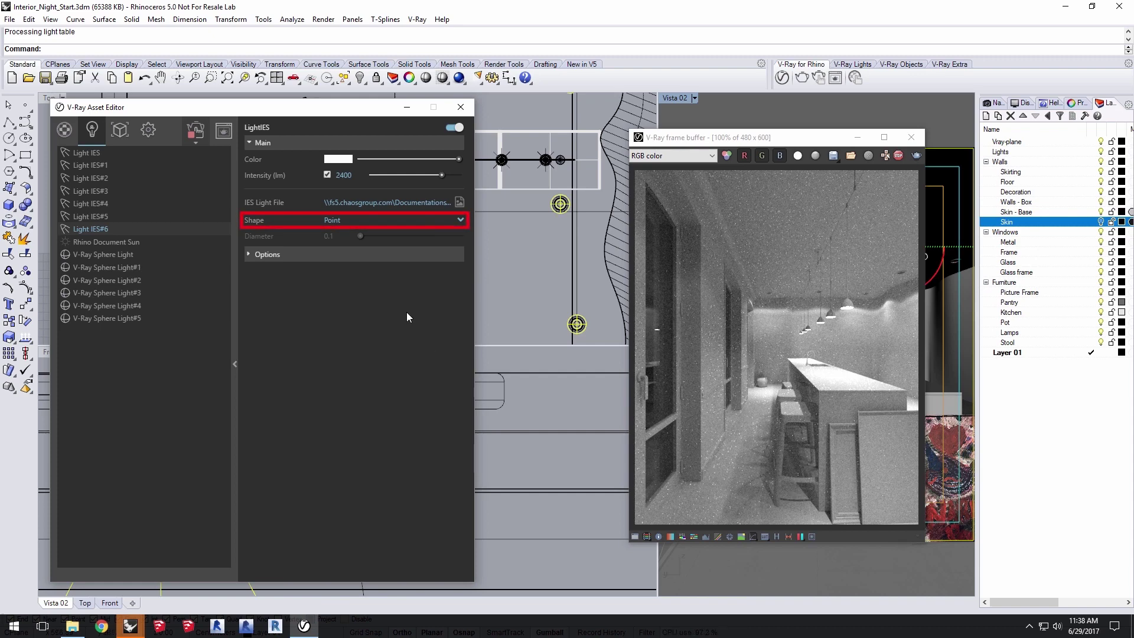
Step: Make the IES lights Circle-shaped and tint them pale blue (RGB 219, 240, 251)
{"action": "left_click", "coordinate": [460, 220]}
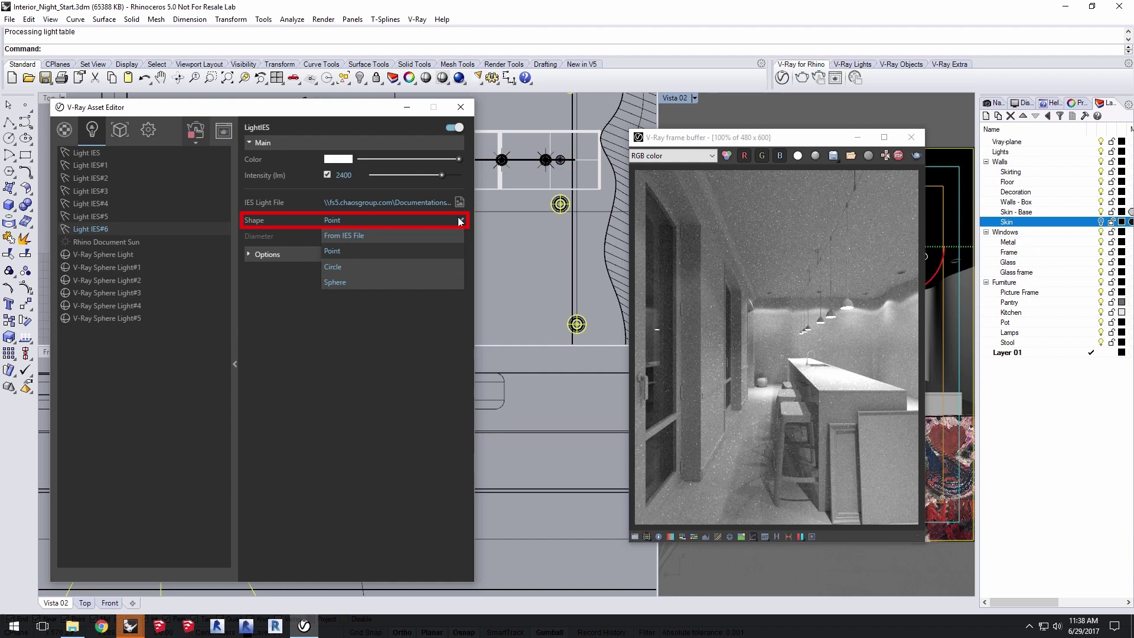
{"action": "left_click", "coordinate": [361, 267]}
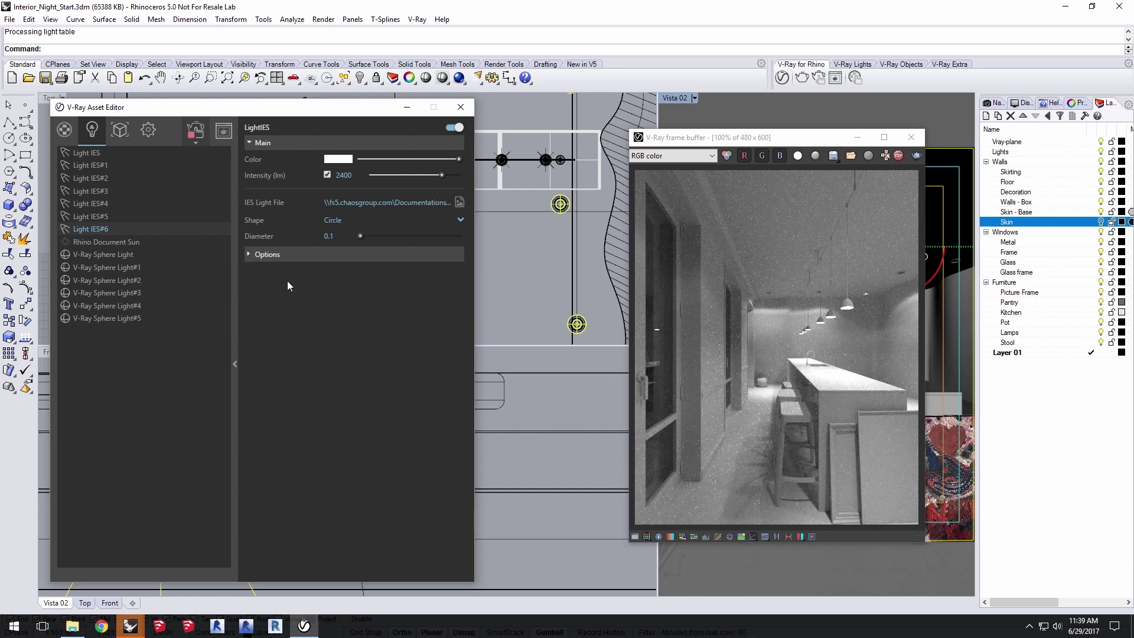
{"action": "left_click", "coordinate": [338, 159]}
{"action": "left_click", "coordinate": [251, 142]}
{"action": "left_click", "coordinate": [249, 161]}
{"action": "left_click", "coordinate": [312, 149]}
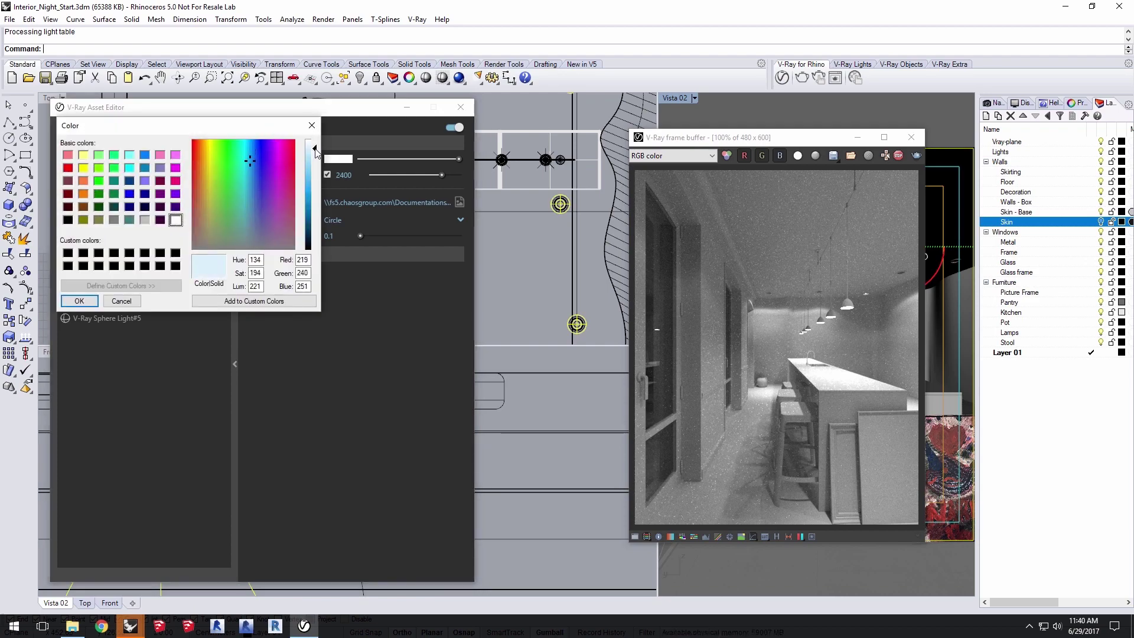
{"action": "left_click", "coordinate": [83, 302]}
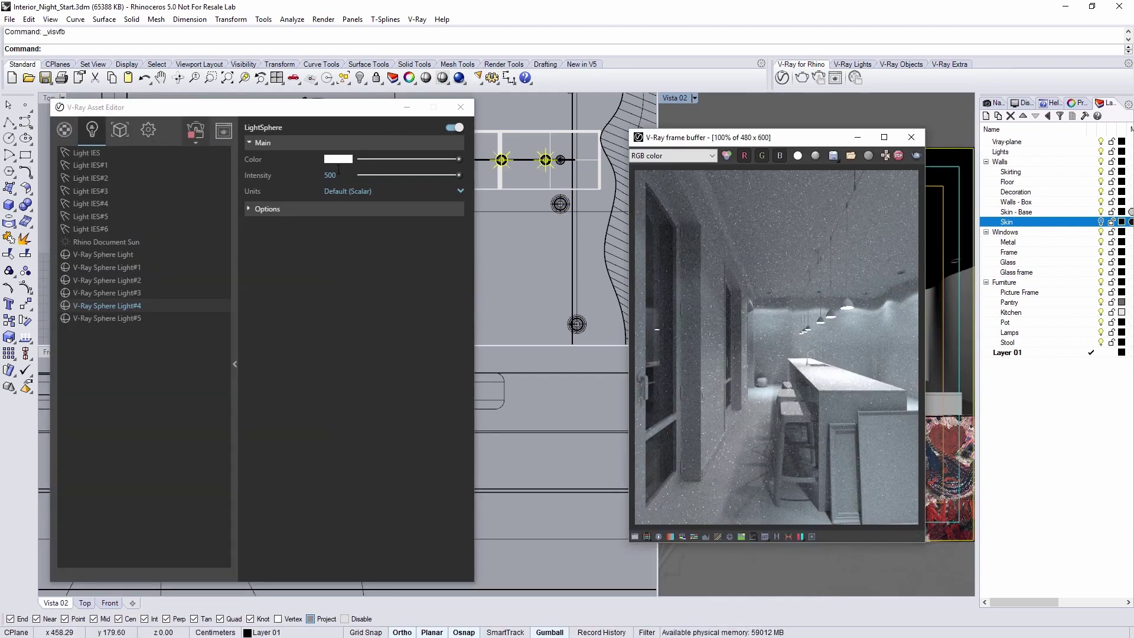
Step: Give the sphere lights a warm peach colour with Lum lowered to about 195
{"action": "left_click", "coordinate": [338, 159]}
{"action": "left_click", "coordinate": [202, 141]}
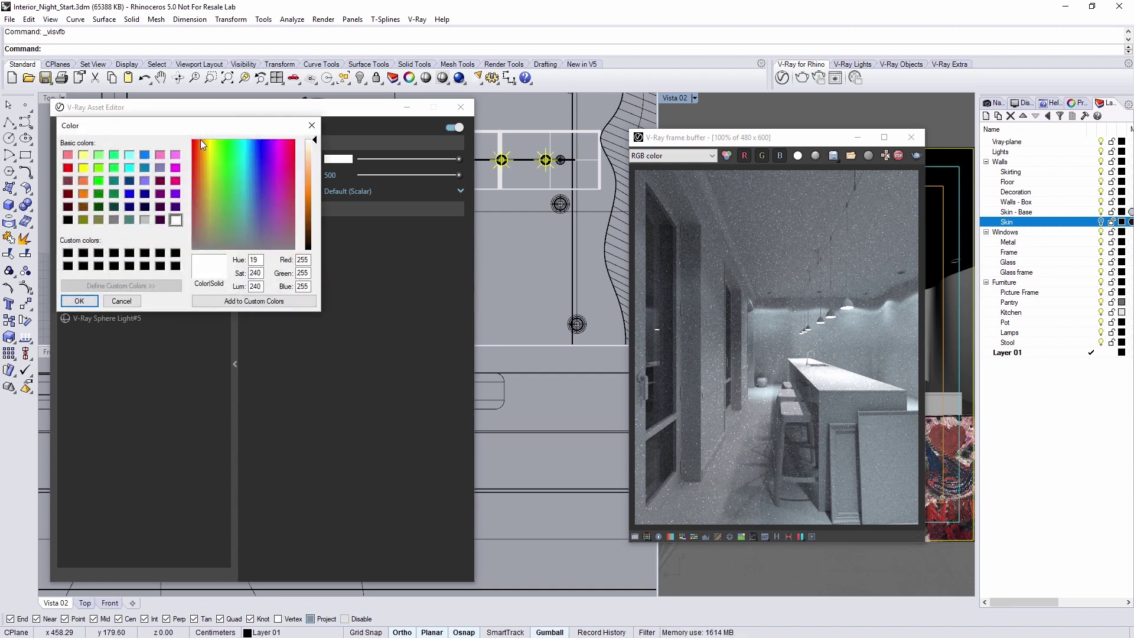
{"action": "left_click", "coordinate": [203, 141]}
{"action": "left_click_drag", "start_coordinate": [319, 148], "coordinate": [319, 160]}
{"action": "left_click", "coordinate": [79, 301]}
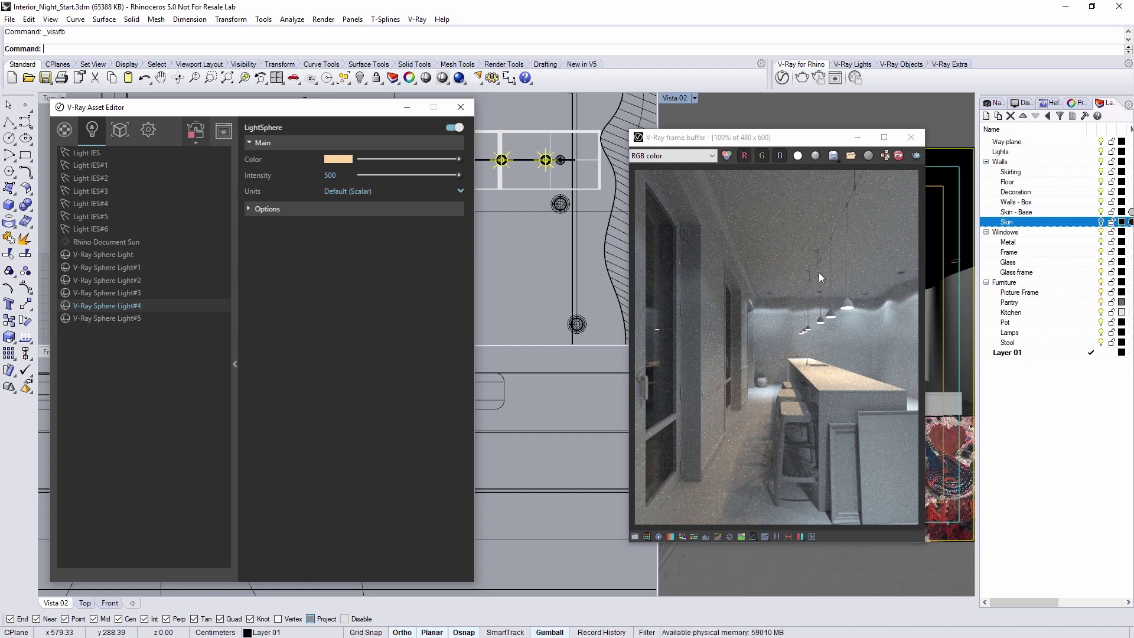
Step: Change the Glass_Frosted material type from Glass to Emissive in Quick Settings
{"action": "left_click", "coordinate": [65, 130]}
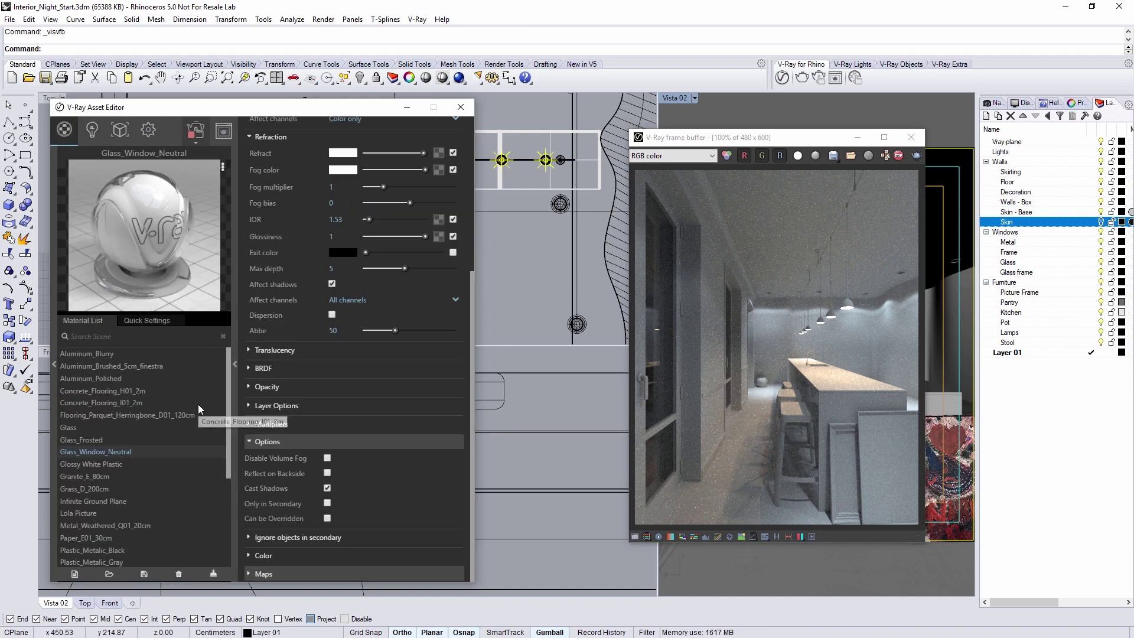
{"action": "left_click", "coordinate": [139, 439]}
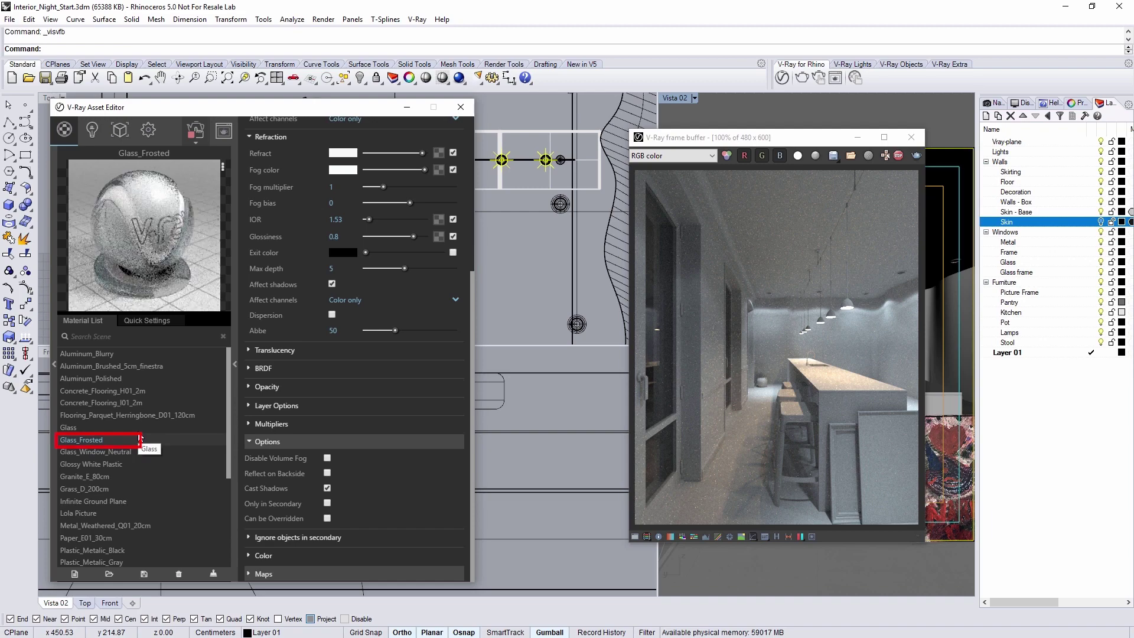
{"action": "left_click", "coordinate": [147, 322]}
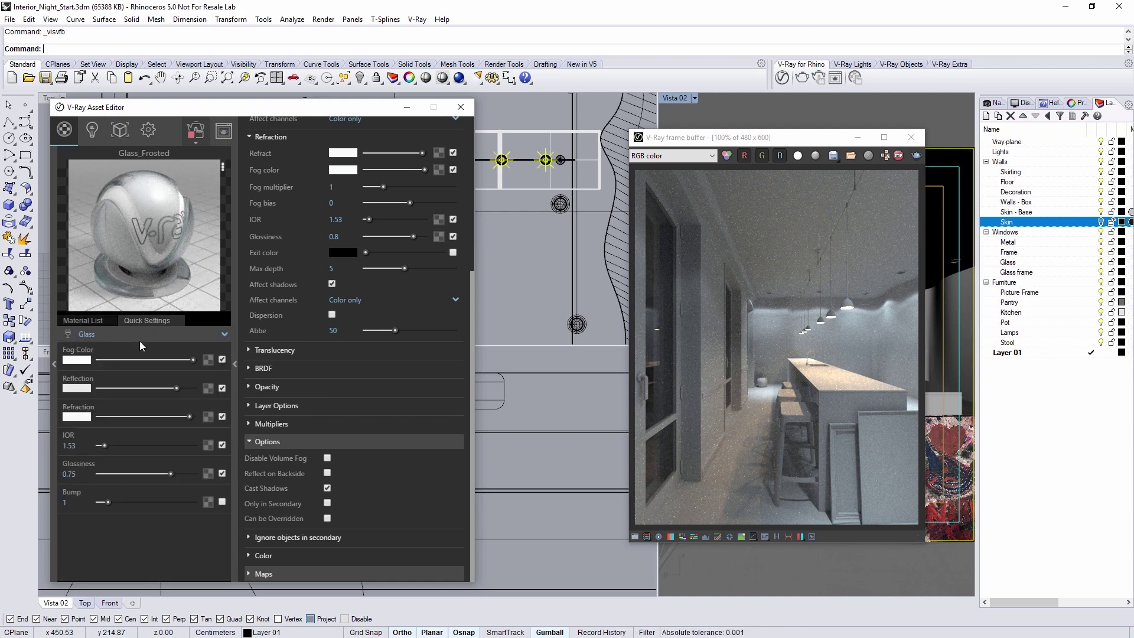
{"action": "left_click", "coordinate": [224, 334]}
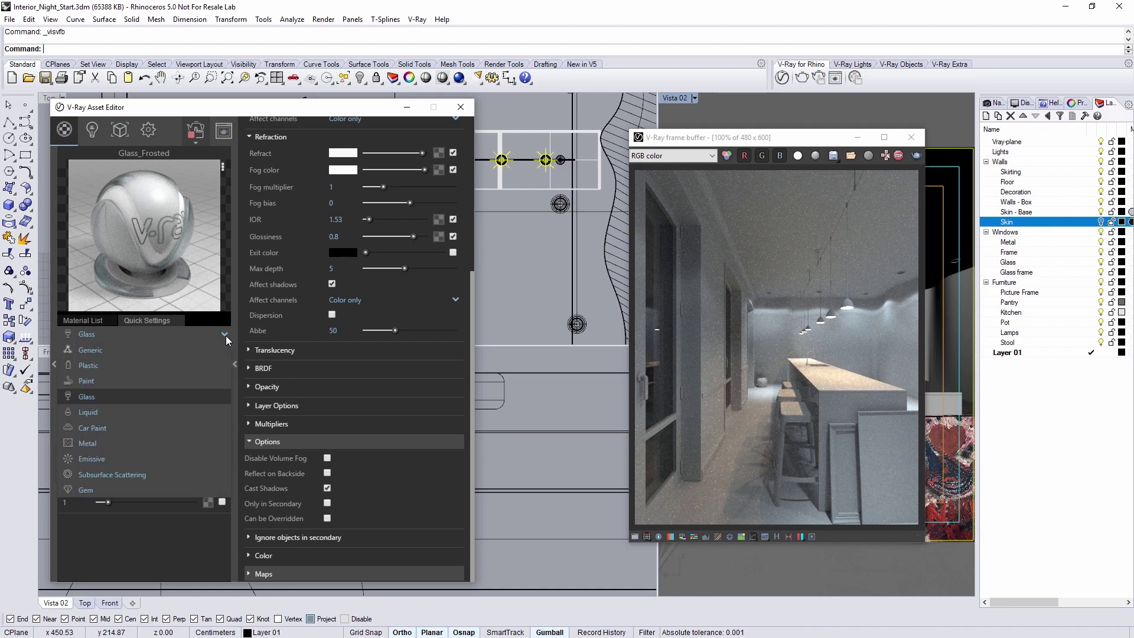
{"action": "left_click", "coordinate": [108, 462]}
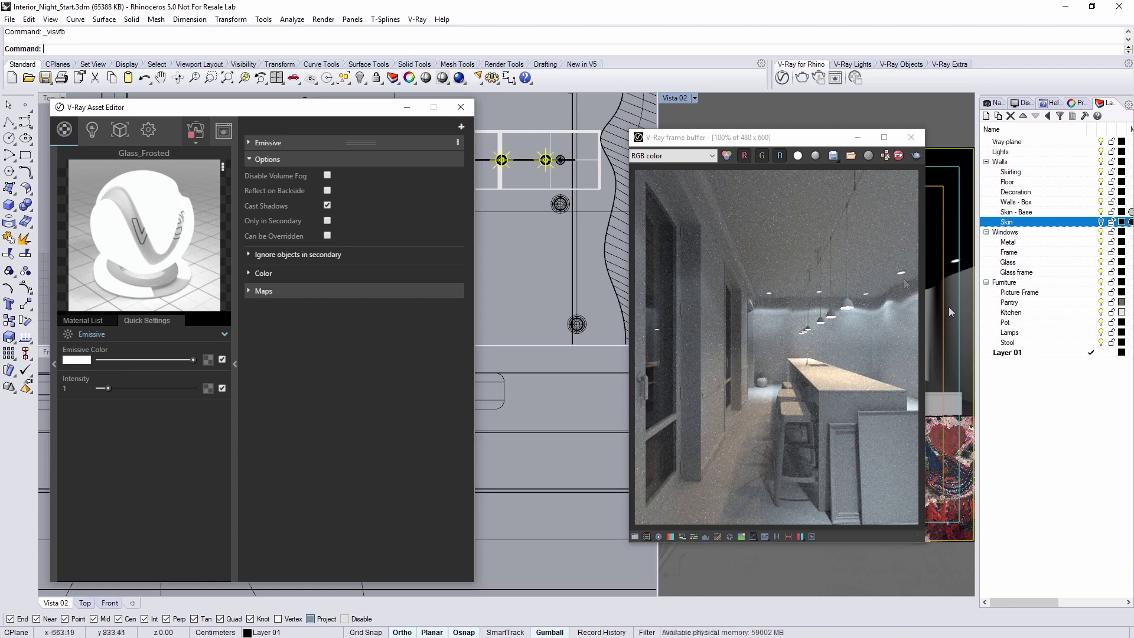
Step: Set the Glass_Frosted emissive intensity to 5 and reset the frame buffer zoom
{"action": "scroll", "coordinate": [902, 278], "scroll_direction": "up", "scroll_amount": 2}
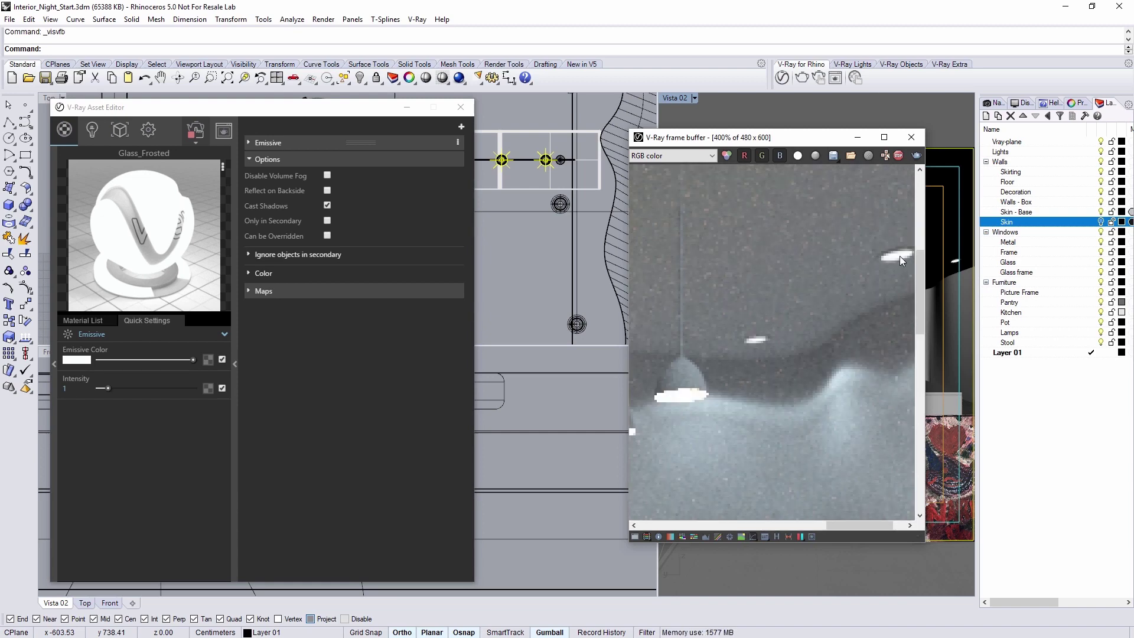
{"action": "double_click", "coordinate": [65, 387]}
{"action": "type", "text": "5"}
{"action": "key", "text": "Return"}
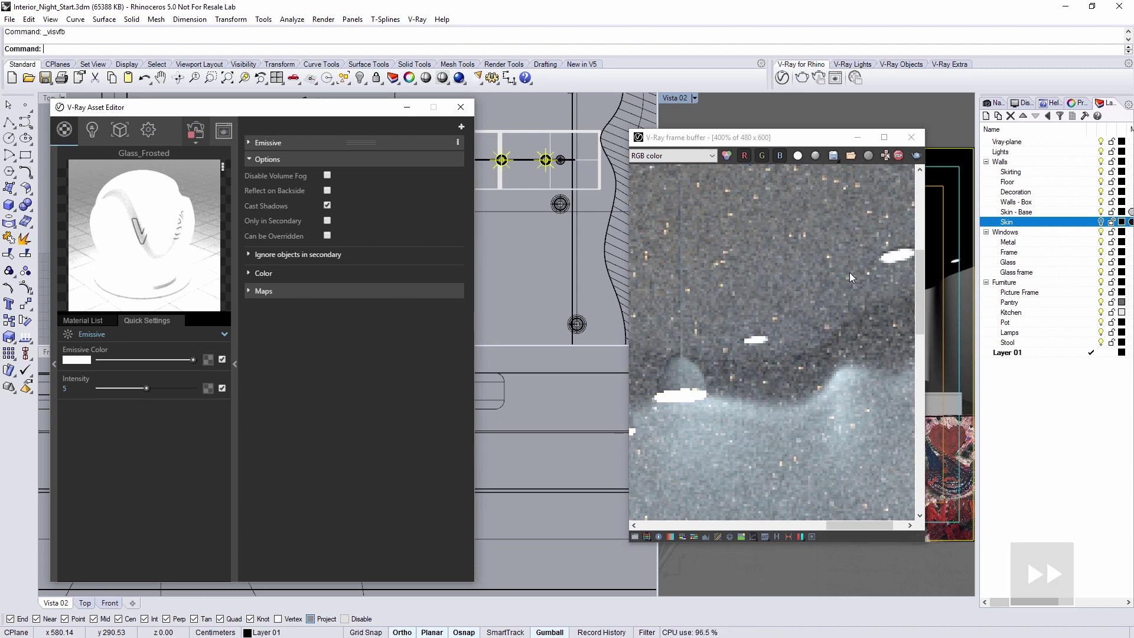
{"action": "double_click", "coordinate": [815, 285]}
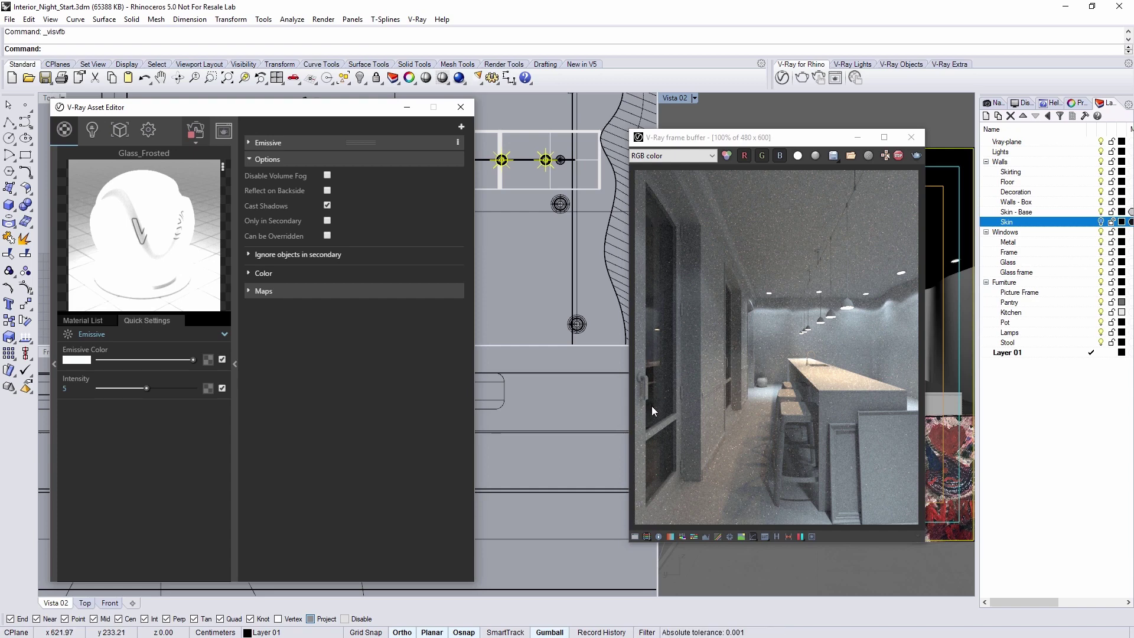
Step: Set the environment background colour to dark navy RGB 38, 51, 72
{"action": "left_click", "coordinate": [148, 130]}
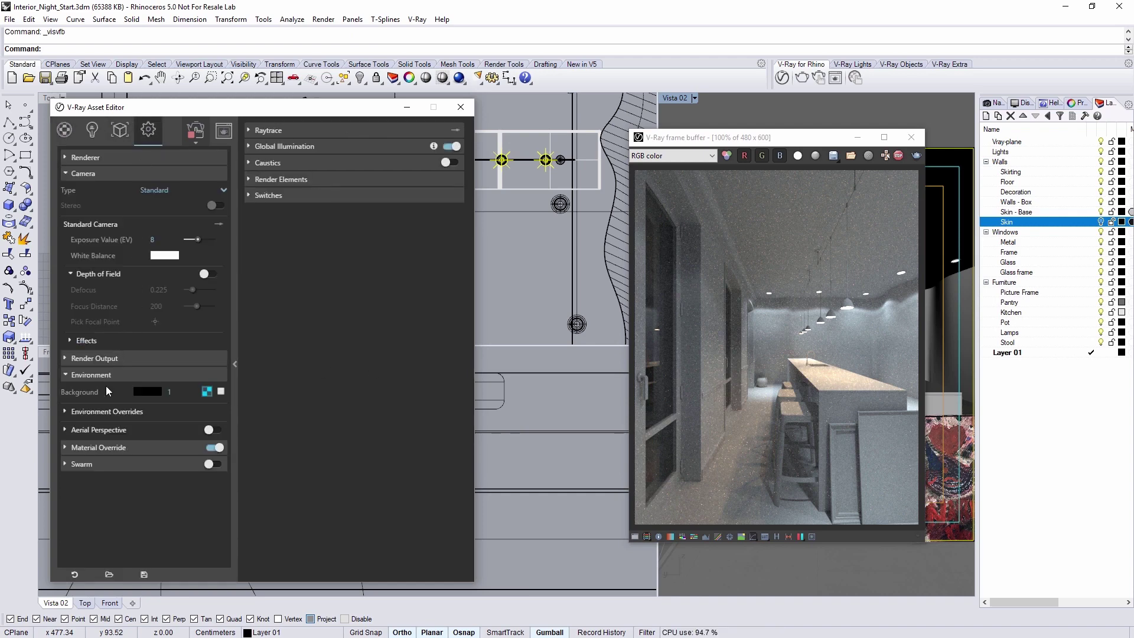
{"action": "left_click", "coordinate": [148, 389]}
{"action": "left_click", "coordinate": [253, 157]}
{"action": "left_click_drag", "start_coordinate": [254, 161], "coordinate": [254, 215]}
{"action": "mouse_move", "coordinate": [314, 248]}
{"action": "left_mouse_down"}
{"action": "mouse_move", "coordinate": [315, 218]}
{"action": "mouse_move", "coordinate": [316, 230]}
{"action": "left_mouse_up"}
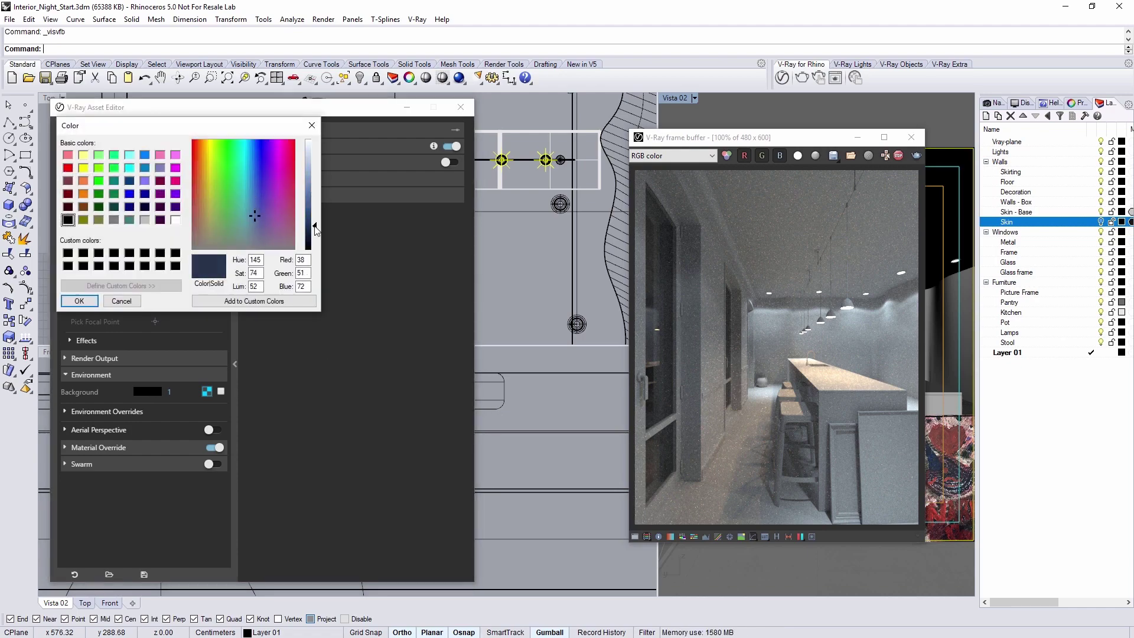
{"action": "left_click", "coordinate": [79, 301]}
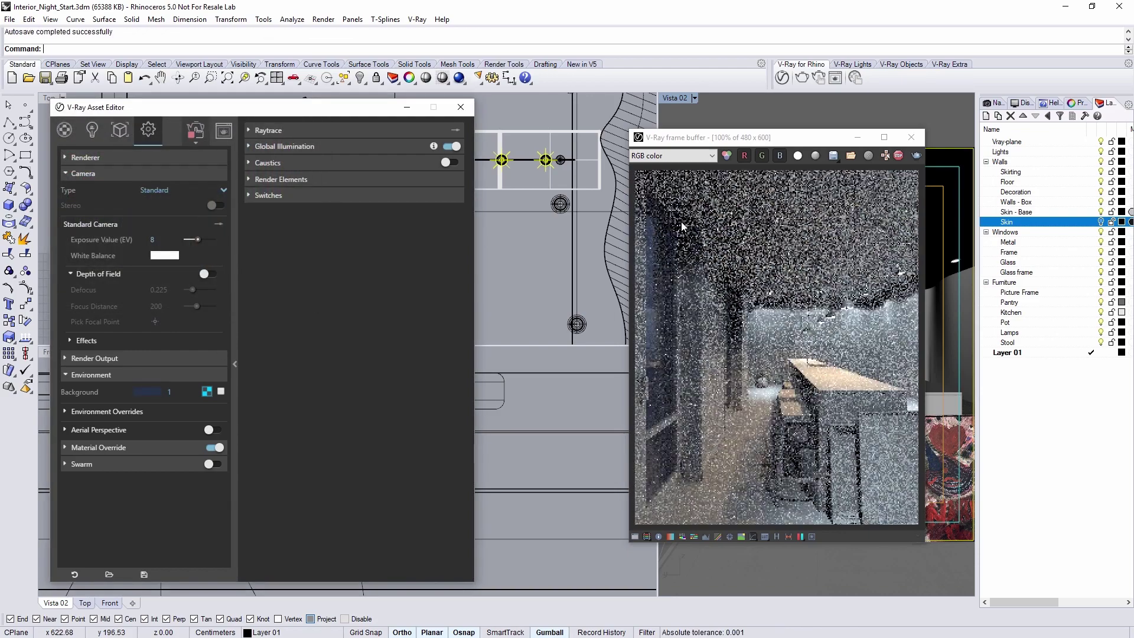
Step: Stop the interactive render and turn Material Override off in the render settings
{"action": "left_click", "coordinate": [898, 155]}
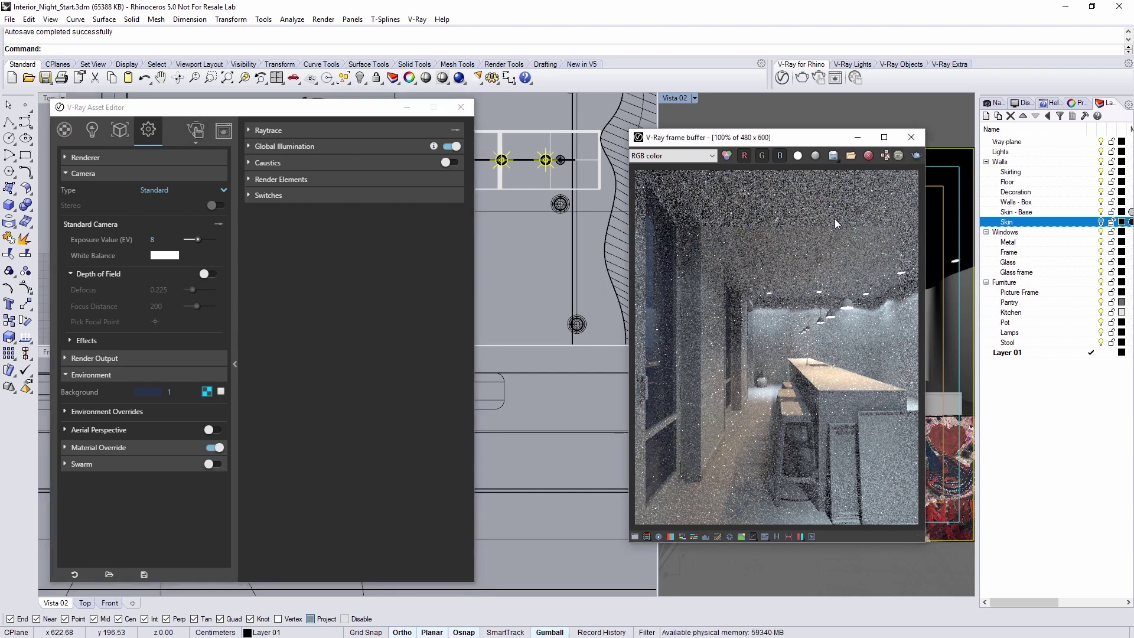
{"action": "left_click", "coordinate": [1102, 224]}
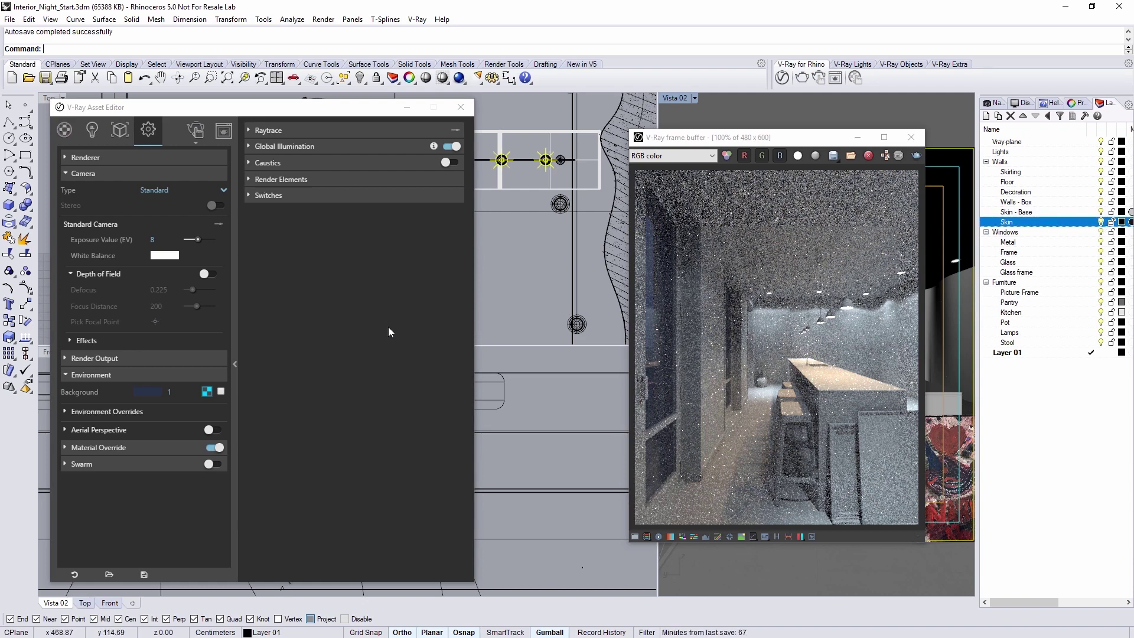
{"action": "left_click", "coordinate": [212, 448]}
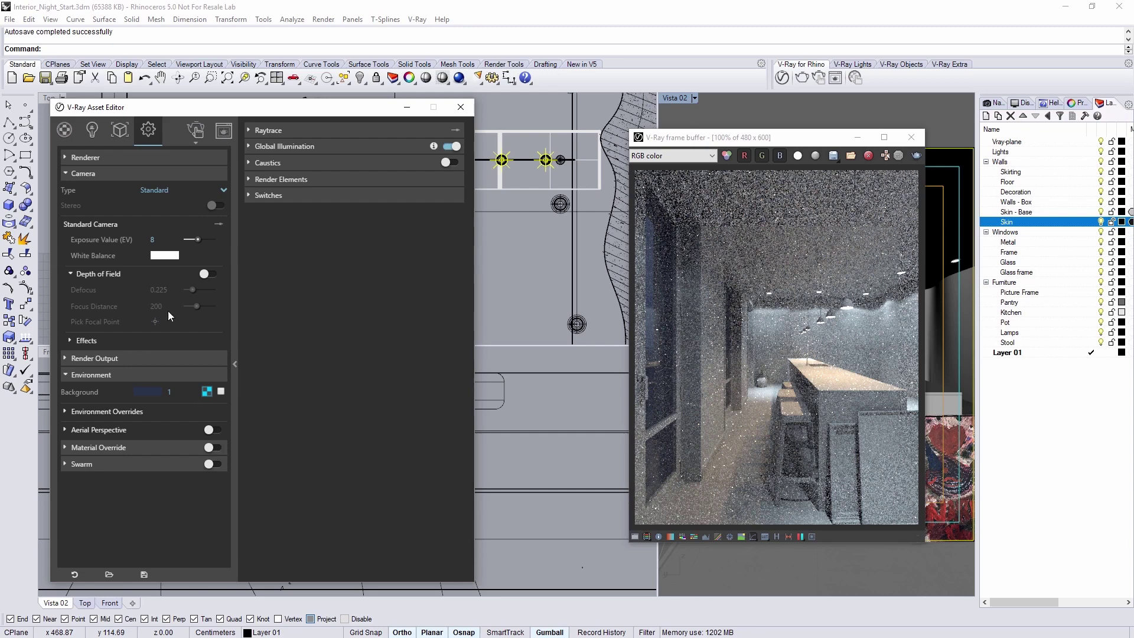
Step: Switch the V-Ray renderer from interactive to production mode for a final render
{"action": "left_click", "coordinate": [76, 173]}
{"action": "left_click", "coordinate": [85, 157]}
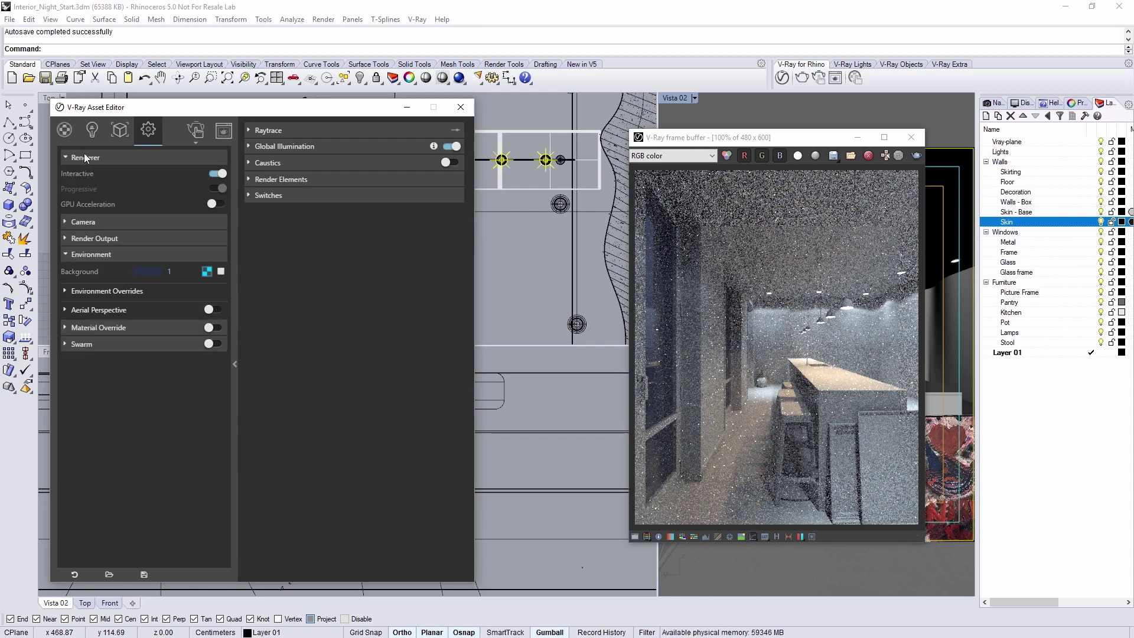
{"action": "left_click", "coordinate": [219, 174]}
{"action": "left_click", "coordinate": [218, 173]}
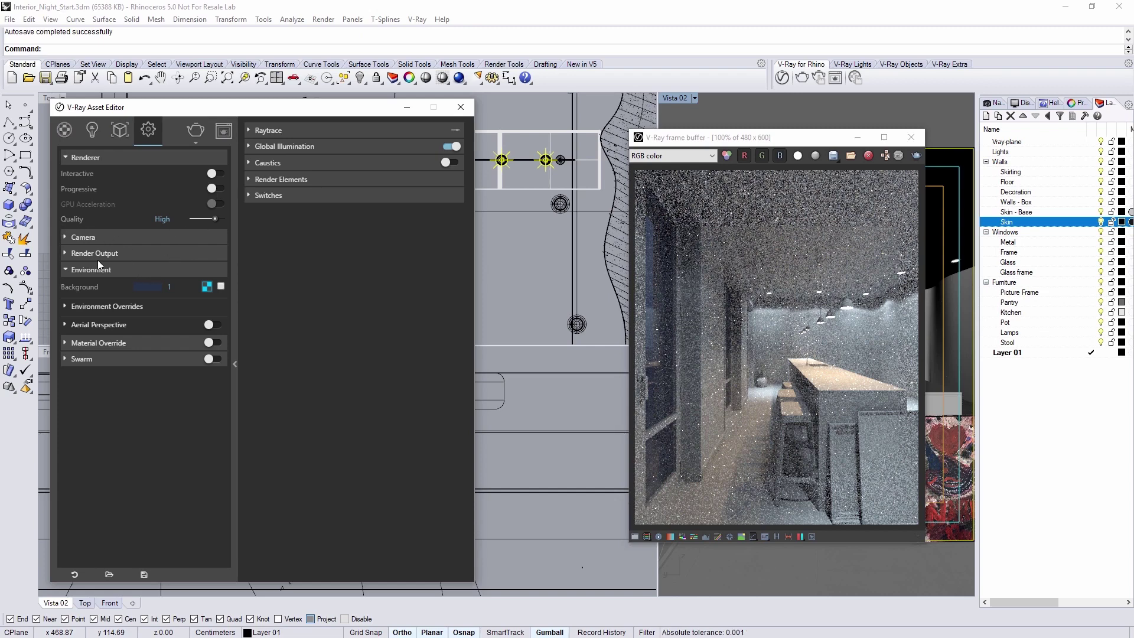
Step: Set the render output to 800 × 1000 pixels, toggling Swarm on and back off
{"action": "left_click", "coordinate": [97, 253]}
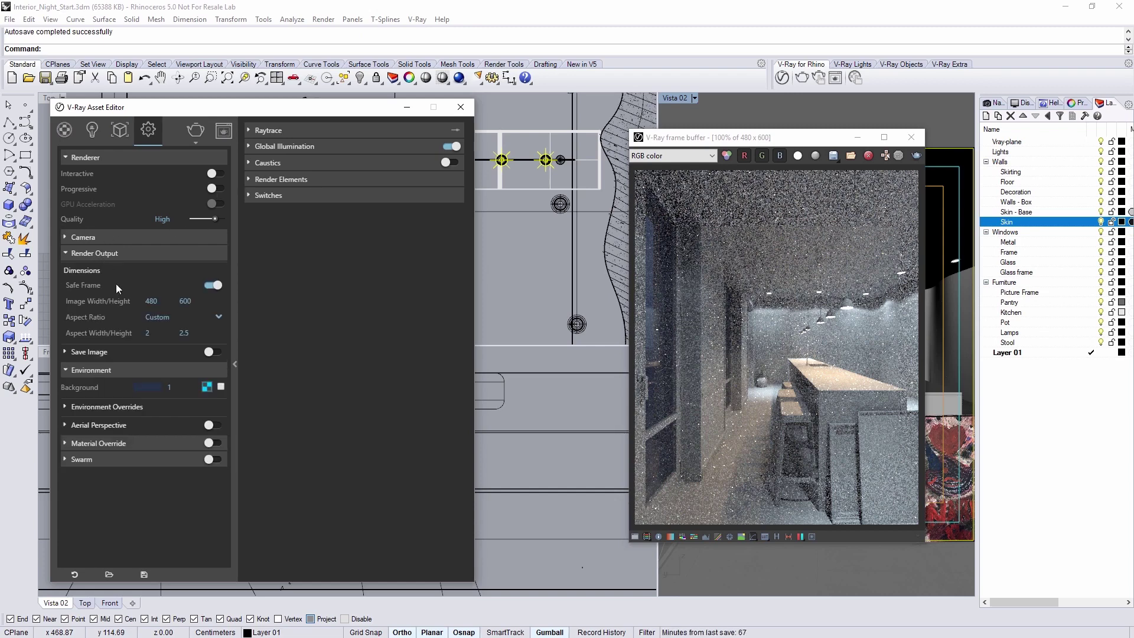
{"action": "double_click", "coordinate": [151, 301]}
{"action": "type", "text": "800"}
{"action": "key", "text": "Tab"}
{"action": "type", "text": "1000"}
{"action": "key", "text": "Return"}
{"action": "left_click", "coordinate": [210, 459]}
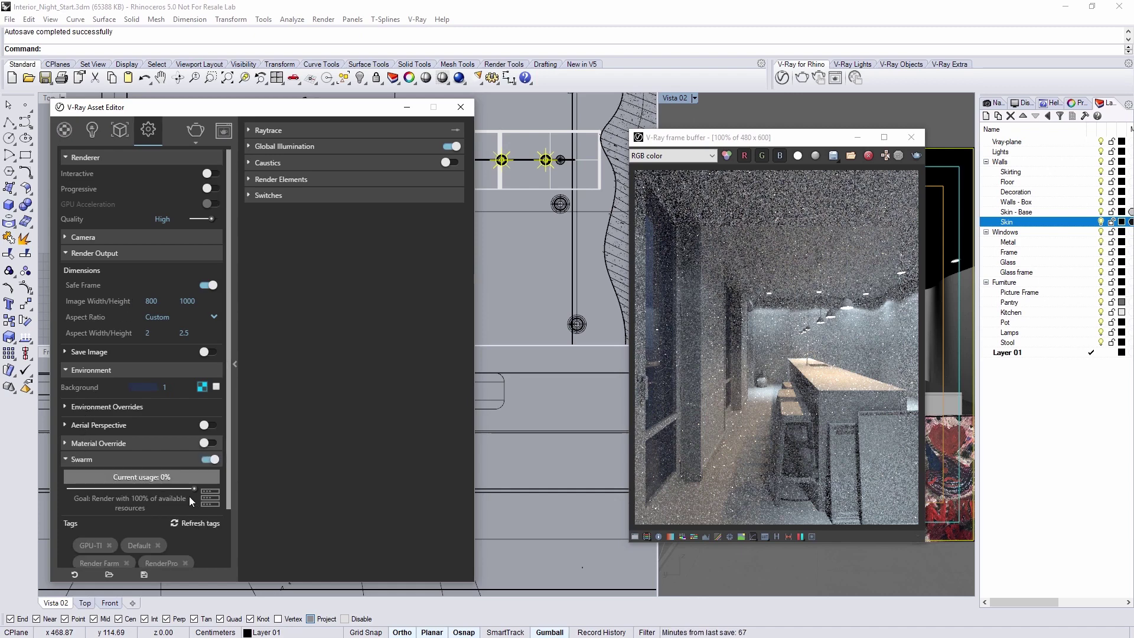
{"action": "left_click", "coordinate": [129, 461]}
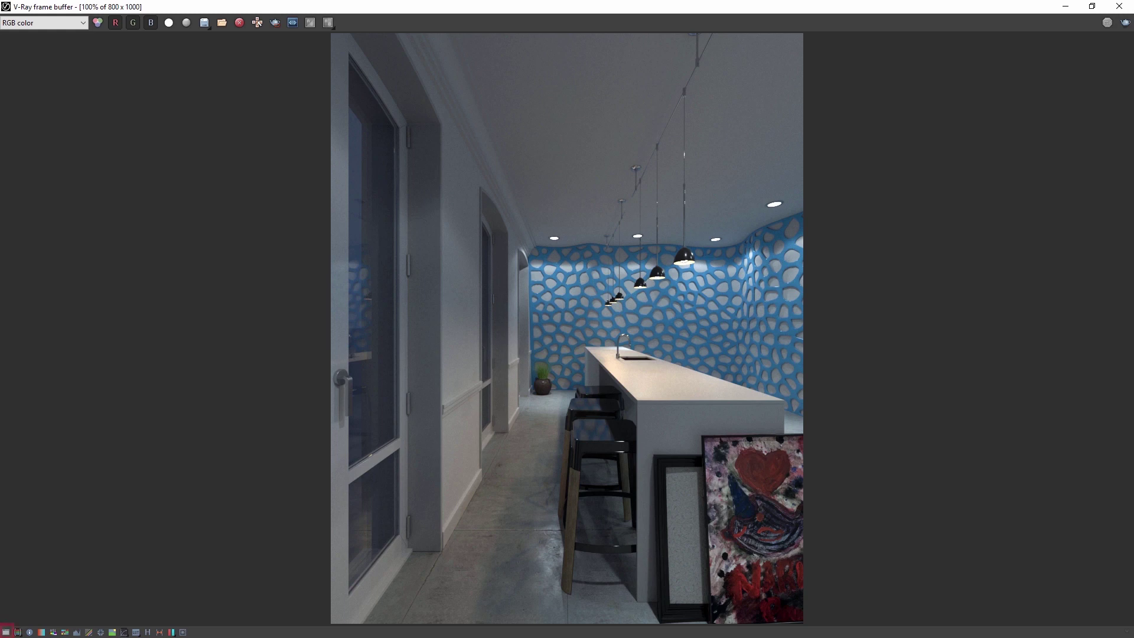
Step: Raise the white balance temperature and shift the shadow colour balance slightly toward cyan and blue
{"action": "left_click", "coordinate": [6, 632]}
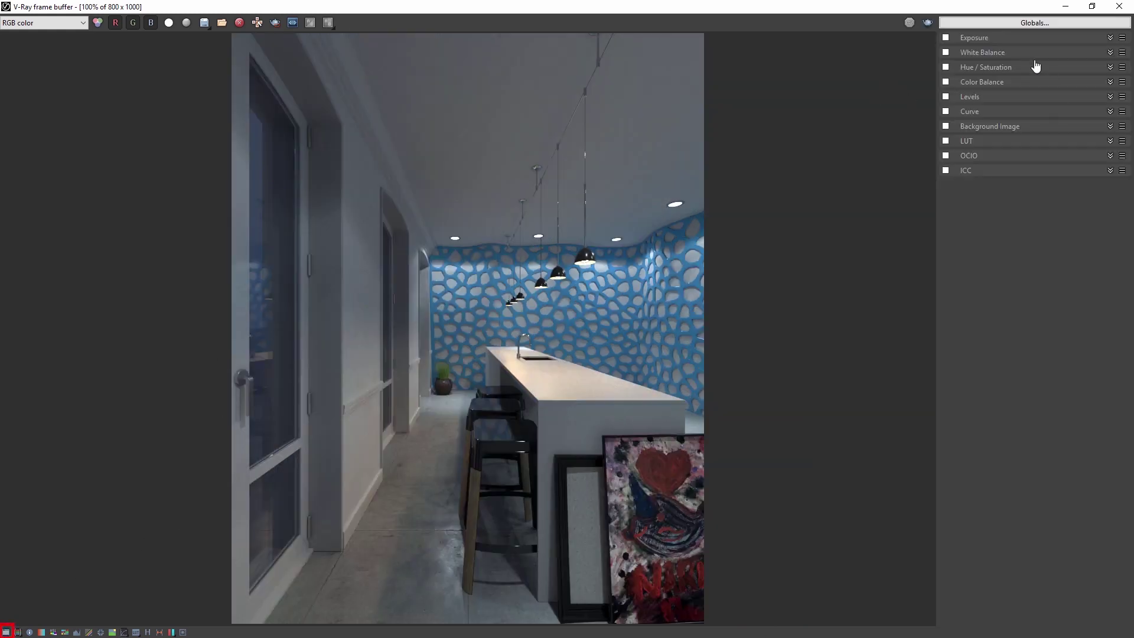
{"action": "left_click", "coordinate": [1001, 54]}
{"action": "left_click_drag", "start_coordinate": [971, 69], "coordinate": [1083, 80]}
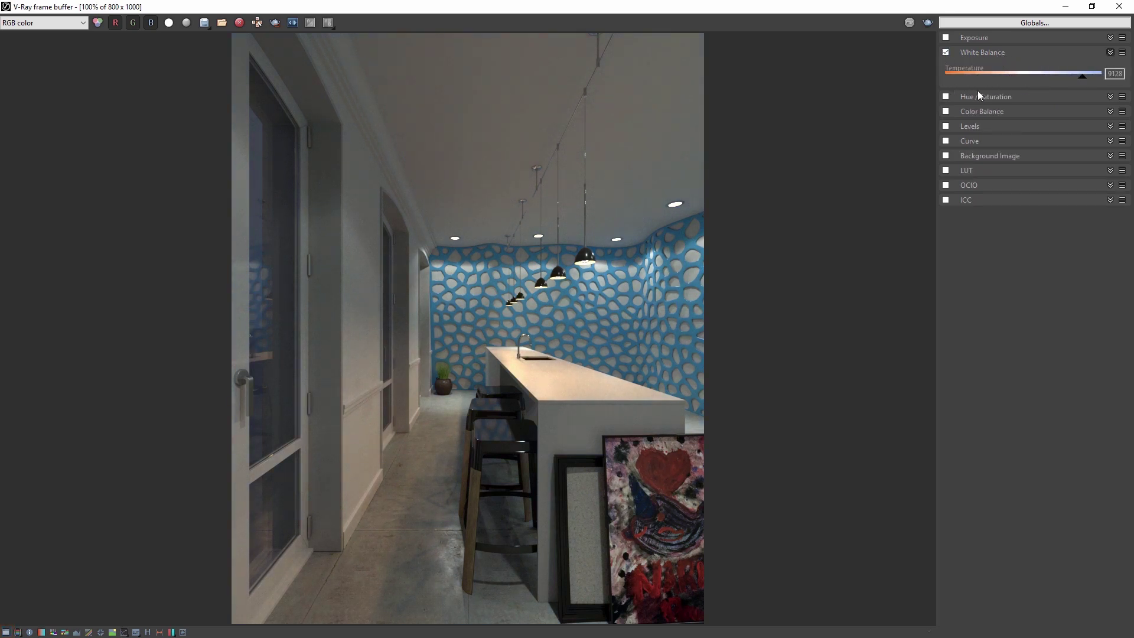
{"action": "left_click", "coordinate": [992, 112]}
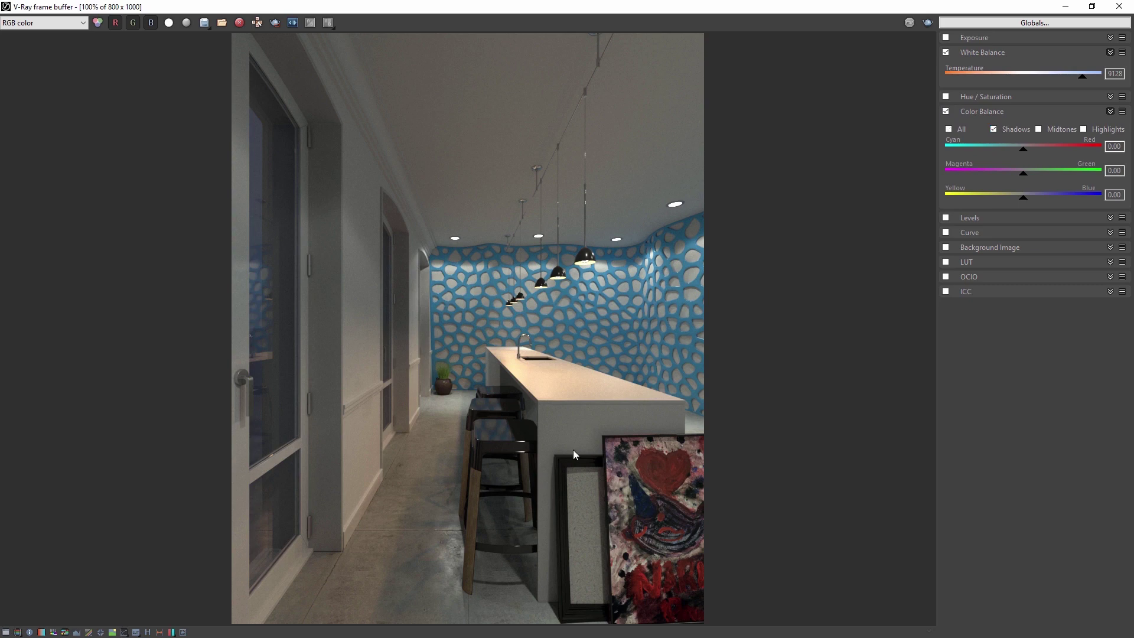
{"action": "left_click_drag", "start_coordinate": [1022, 150], "coordinate": [1021, 150]}
{"action": "left_click_drag", "start_coordinate": [1023, 197], "coordinate": [1026, 199]}
Step: Enable the tone curve and lift it to brighten the image and its shadows
{"action": "left_click", "coordinate": [969, 233]}
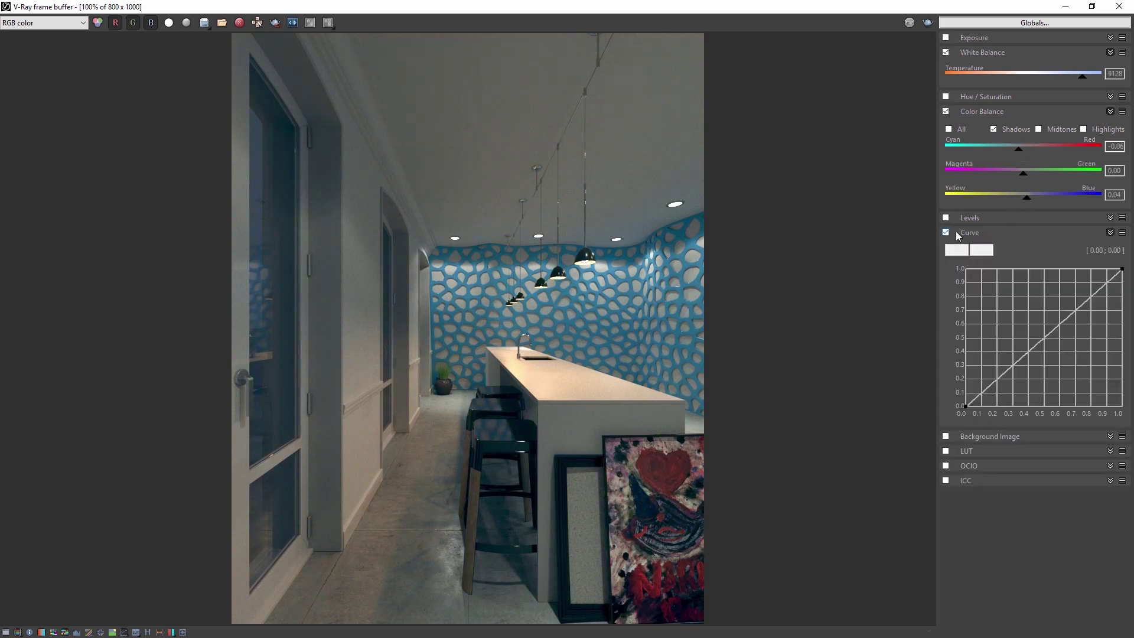
{"action": "left_click", "coordinate": [1074, 310]}
{"action": "left_click_drag", "start_coordinate": [1072, 310], "coordinate": [1031, 271]}
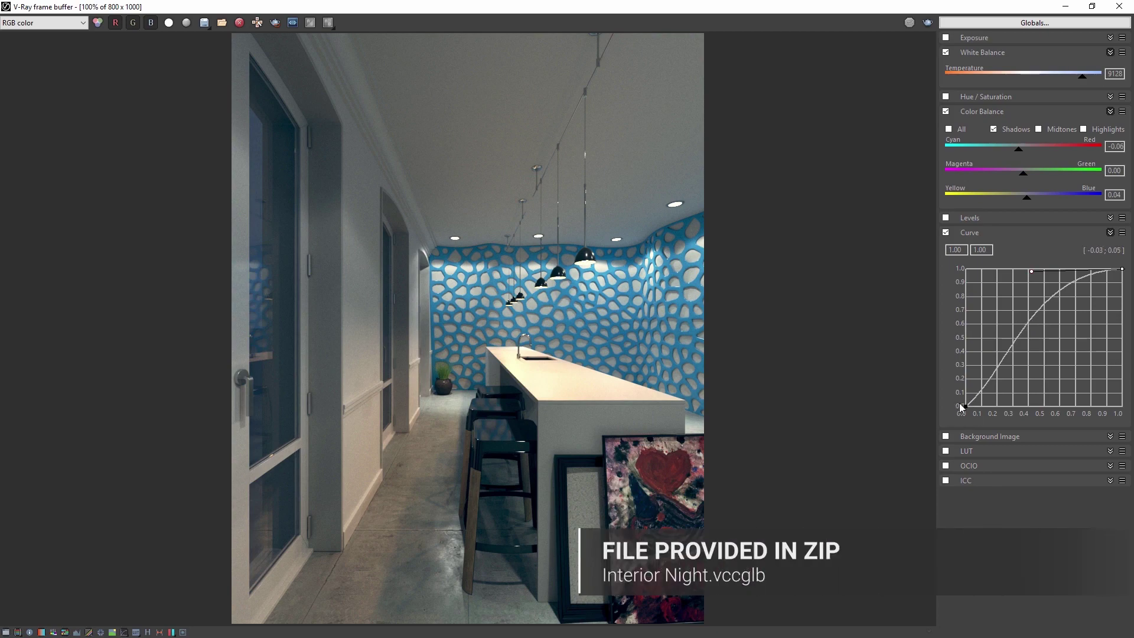
{"action": "left_click_drag", "start_coordinate": [966, 406], "coordinate": [985, 392]}
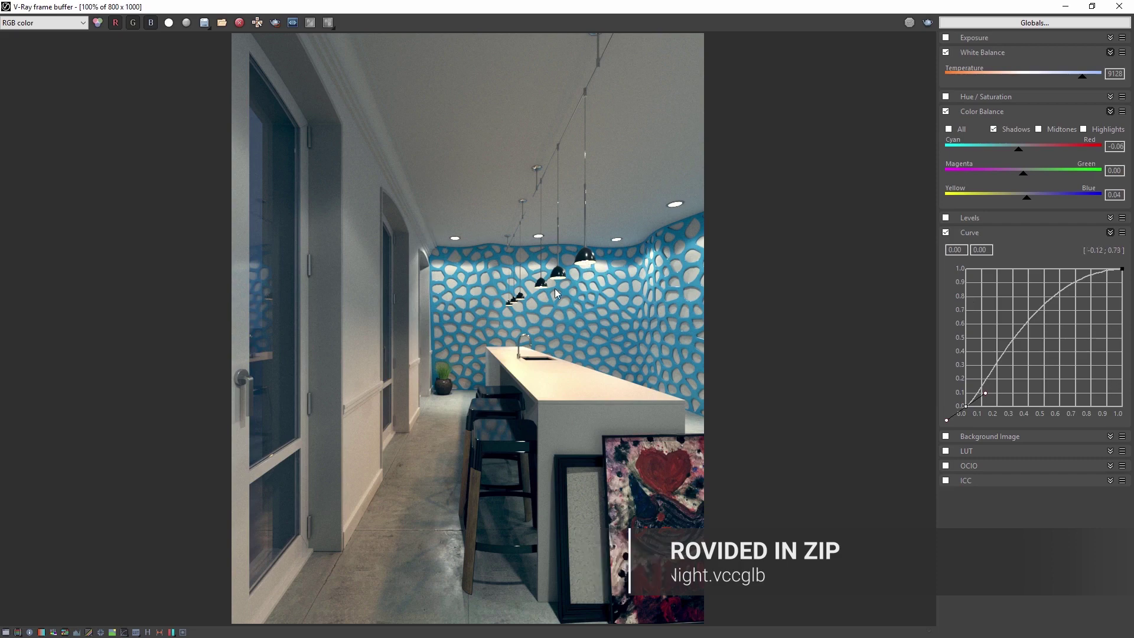
{"action": "left_click", "coordinate": [17, 631]}
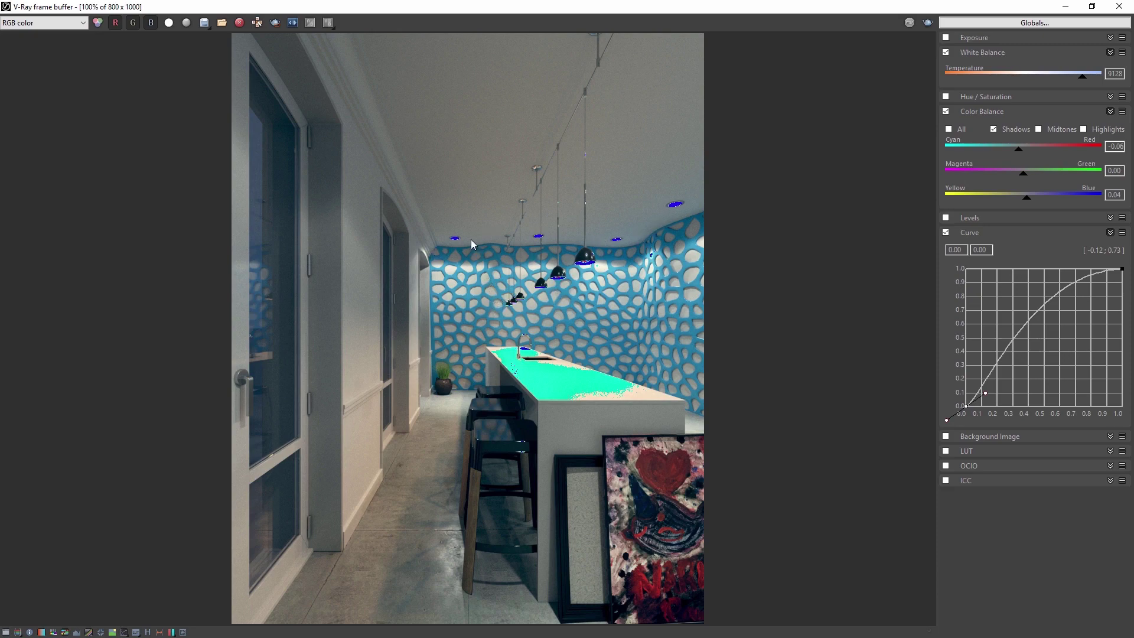
{"action": "left_click", "coordinate": [18, 632]}
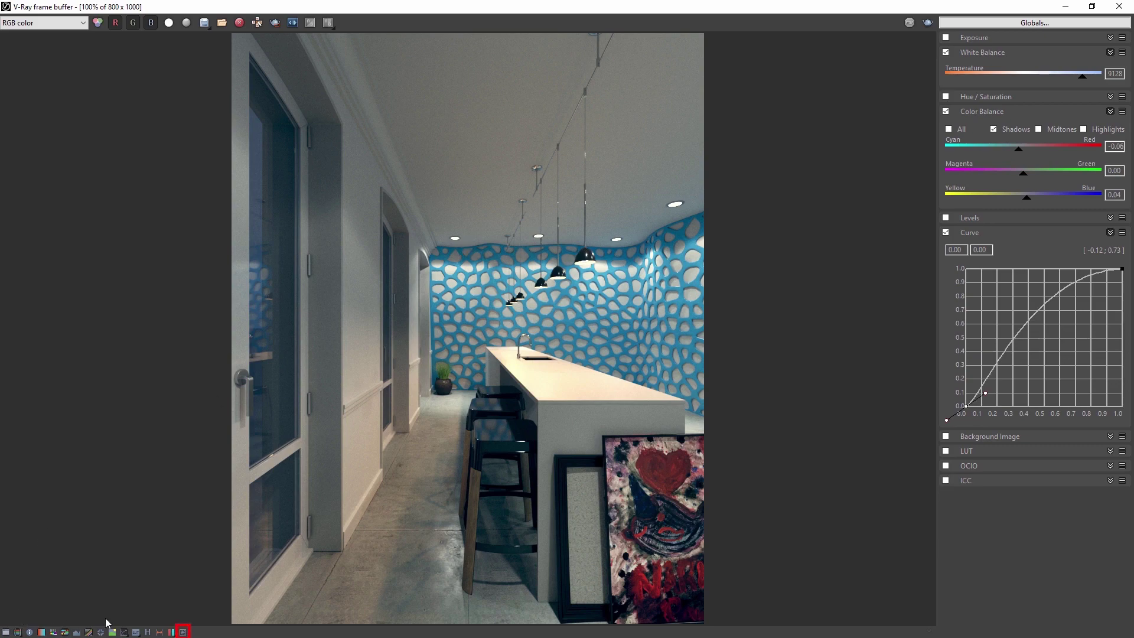
Step: Turn on the glare lens effect with the 'from camera parameters' glare type
{"action": "left_click", "coordinate": [183, 632]}
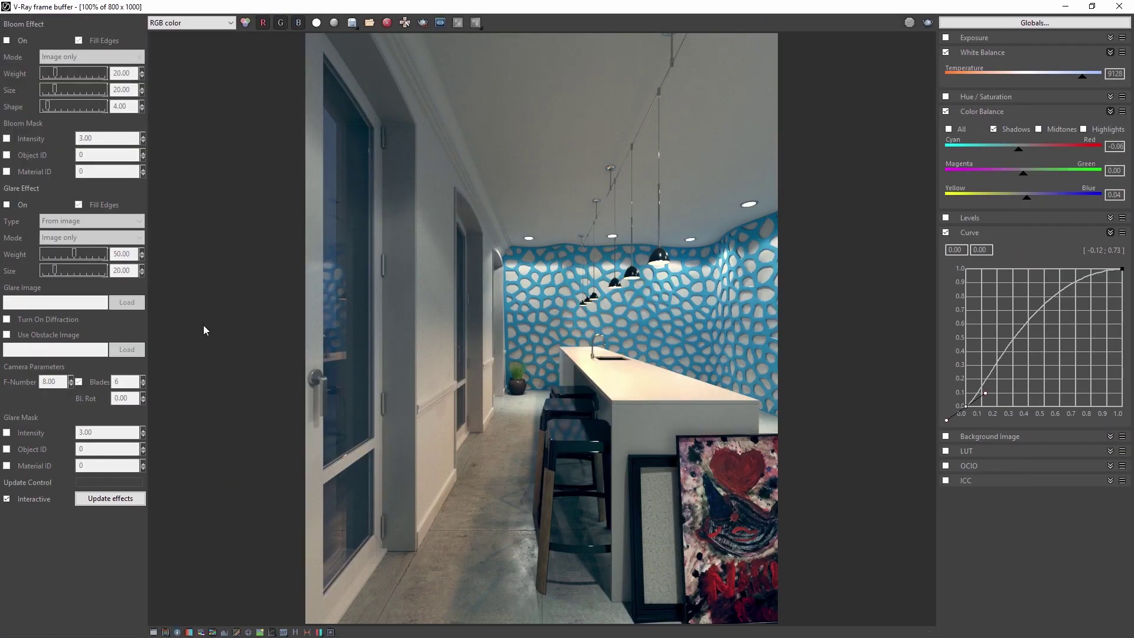
{"action": "left_click", "coordinate": [7, 205]}
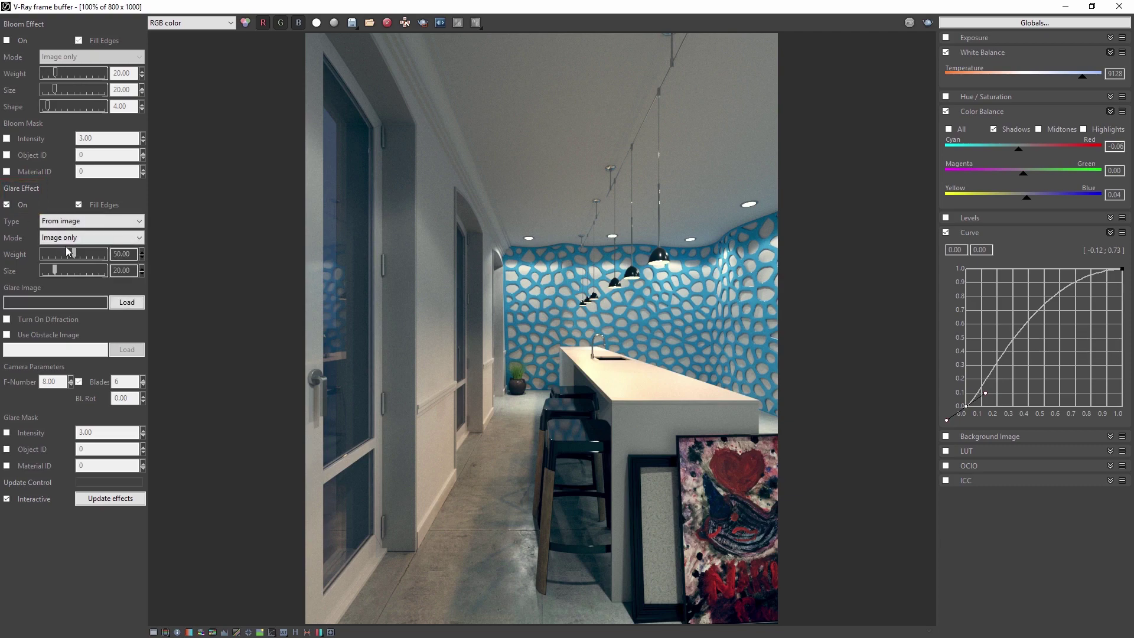
{"action": "left_click", "coordinate": [75, 222]}
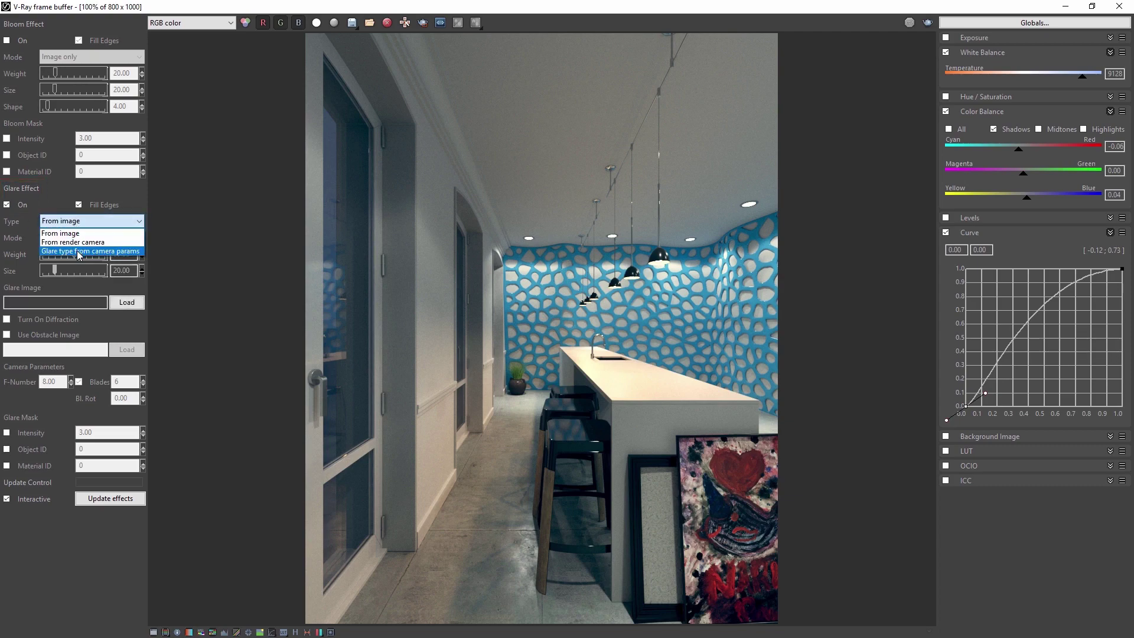
{"action": "left_click", "coordinate": [78, 253]}
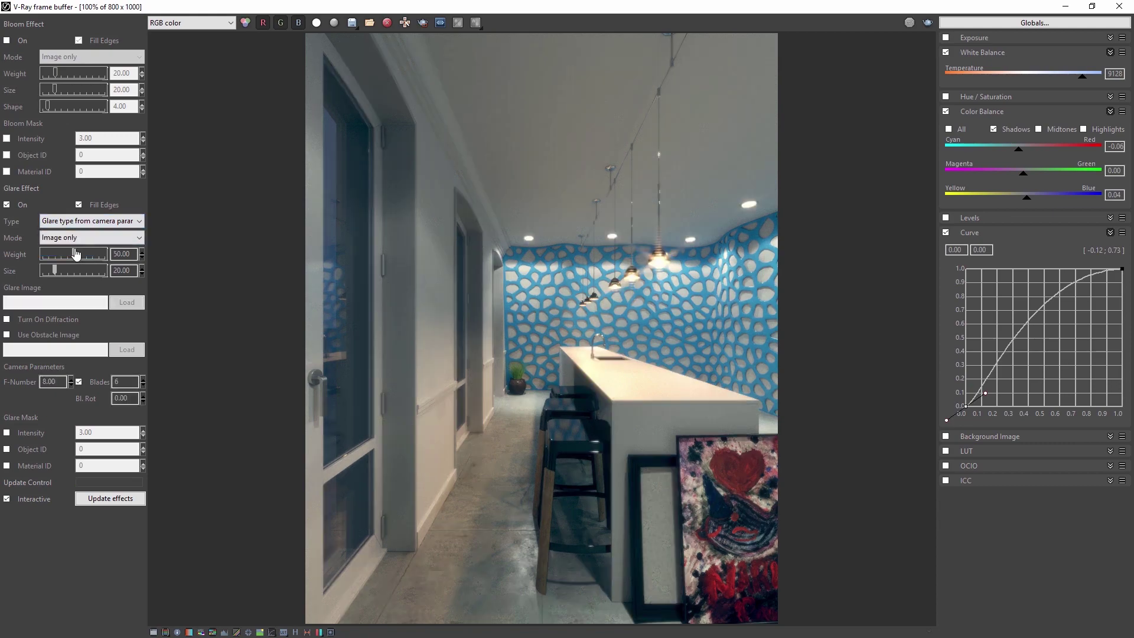
{"action": "scroll", "coordinate": [696, 250], "scroll_direction": "up", "scroll_amount": 1}
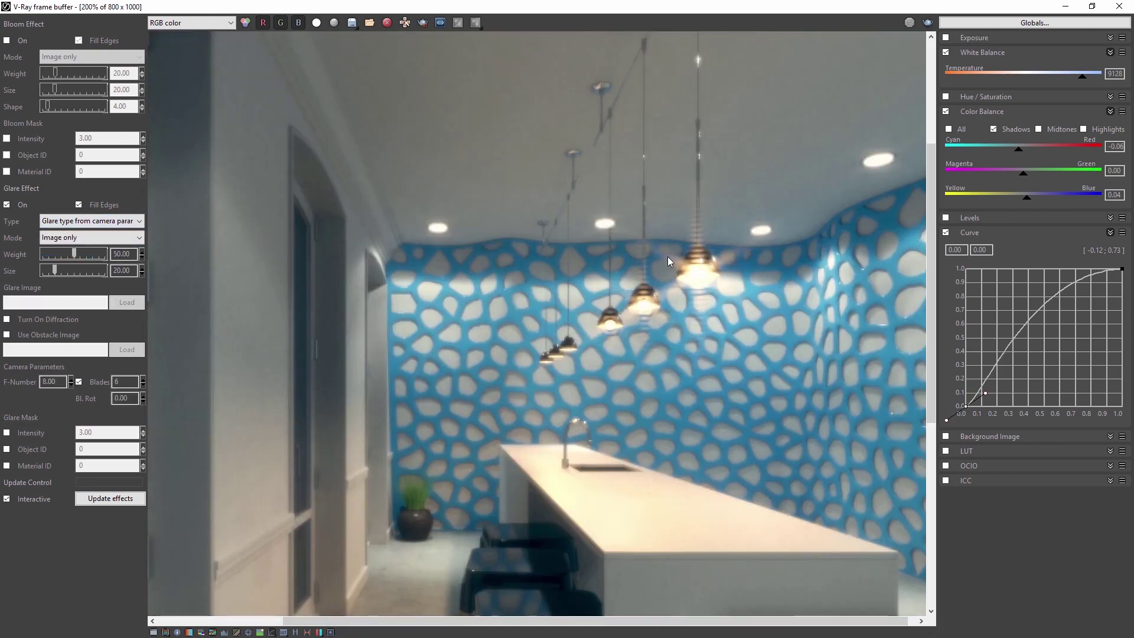
Step: Turn on glare diffraction and make a first adjustment to glare weight and size
{"action": "left_click", "coordinate": [7, 319]}
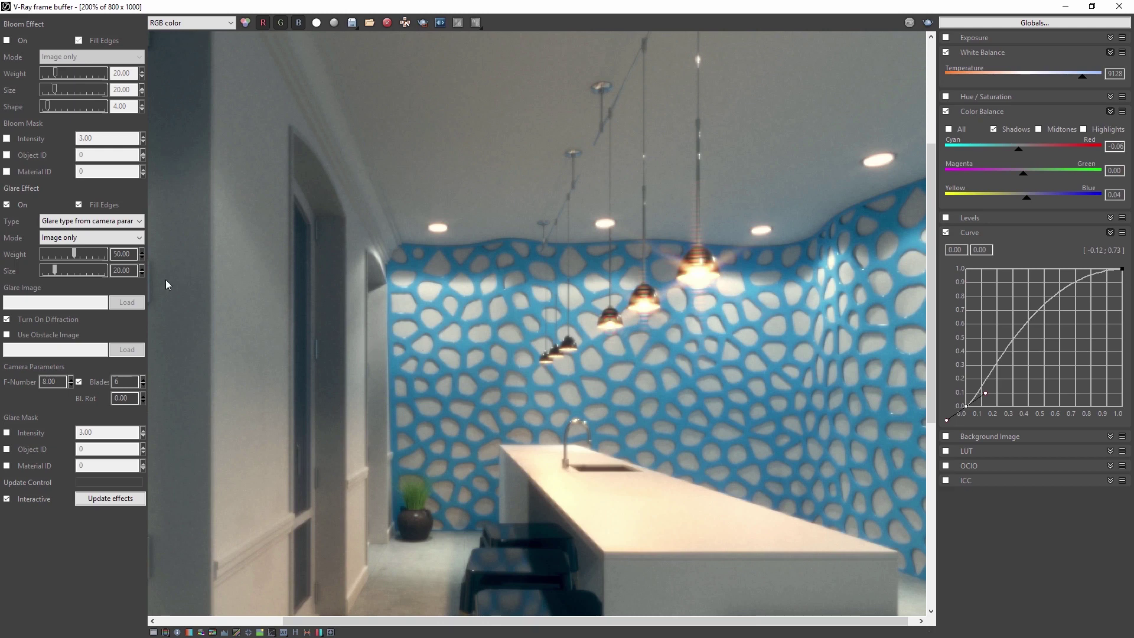
{"action": "left_click_drag", "start_coordinate": [75, 256], "coordinate": [47, 259]}
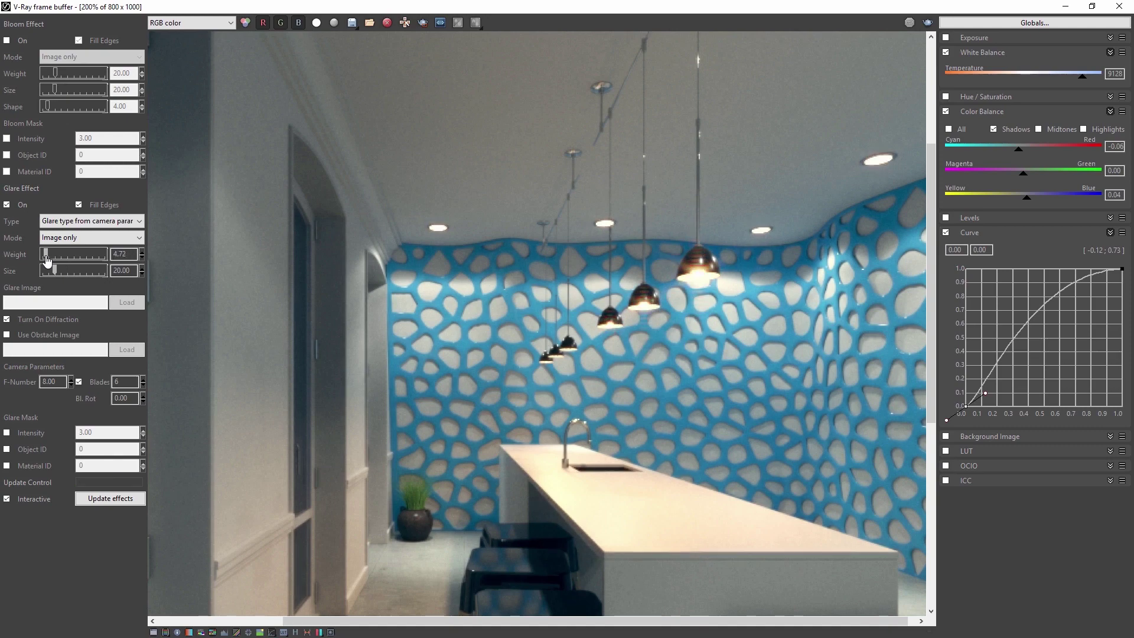
{"action": "left_click_drag", "start_coordinate": [54, 271], "coordinate": [60, 272]}
Step: Set 4 aperture blades rotated 1.00, with glare weight 10.38 and size 23.42
{"action": "left_click", "coordinate": [143, 385]}
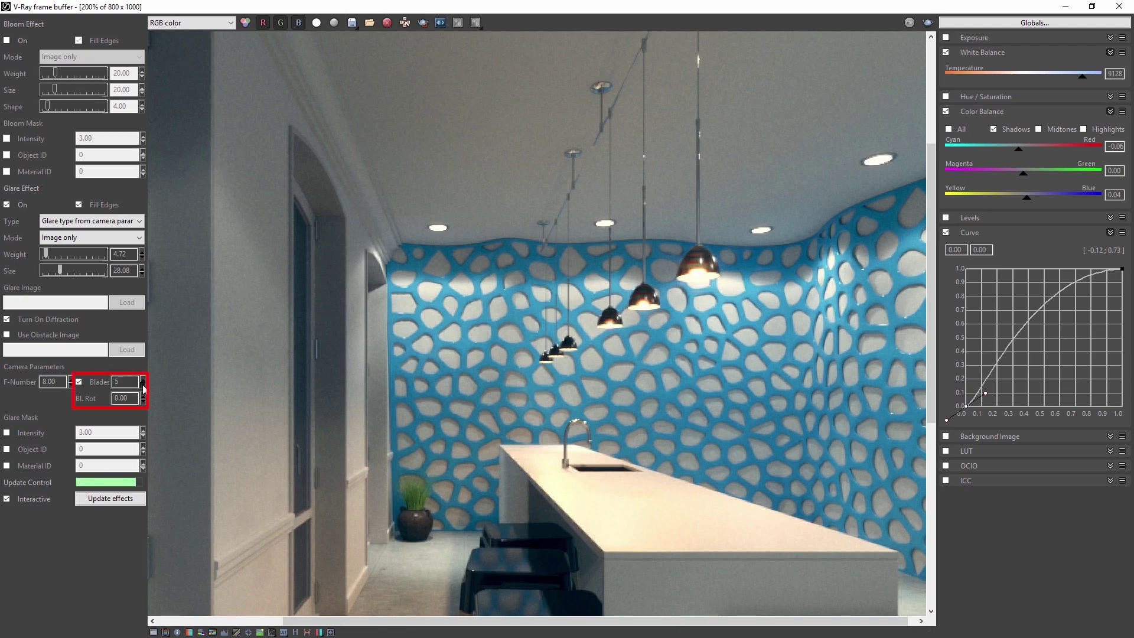
{"action": "left_click", "coordinate": [143, 385]}
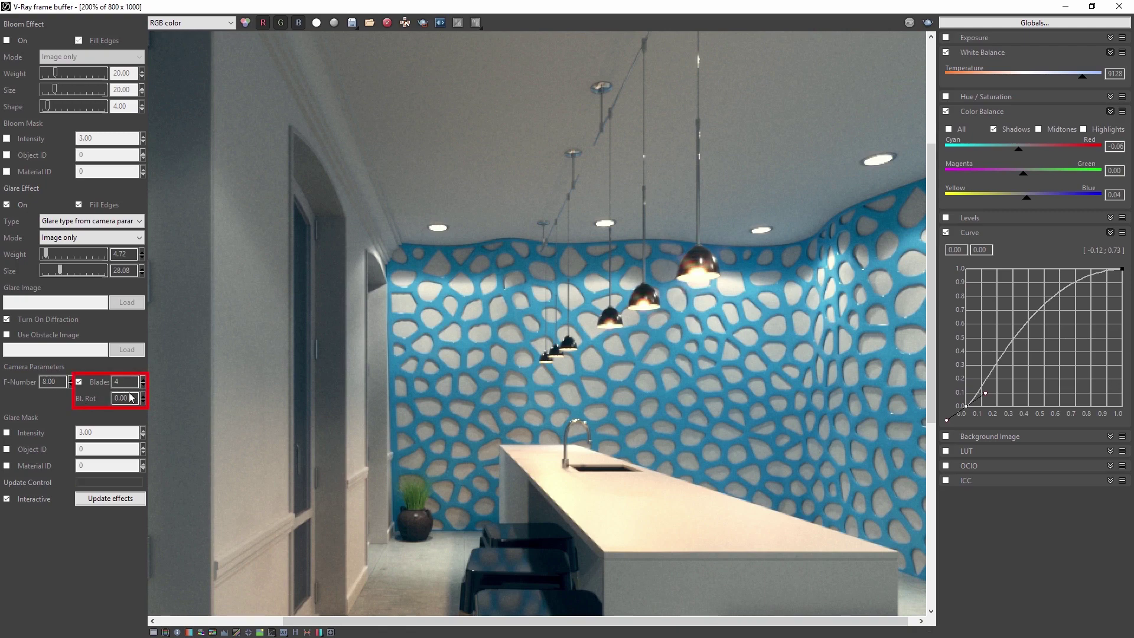
{"action": "left_click", "coordinate": [143, 395]}
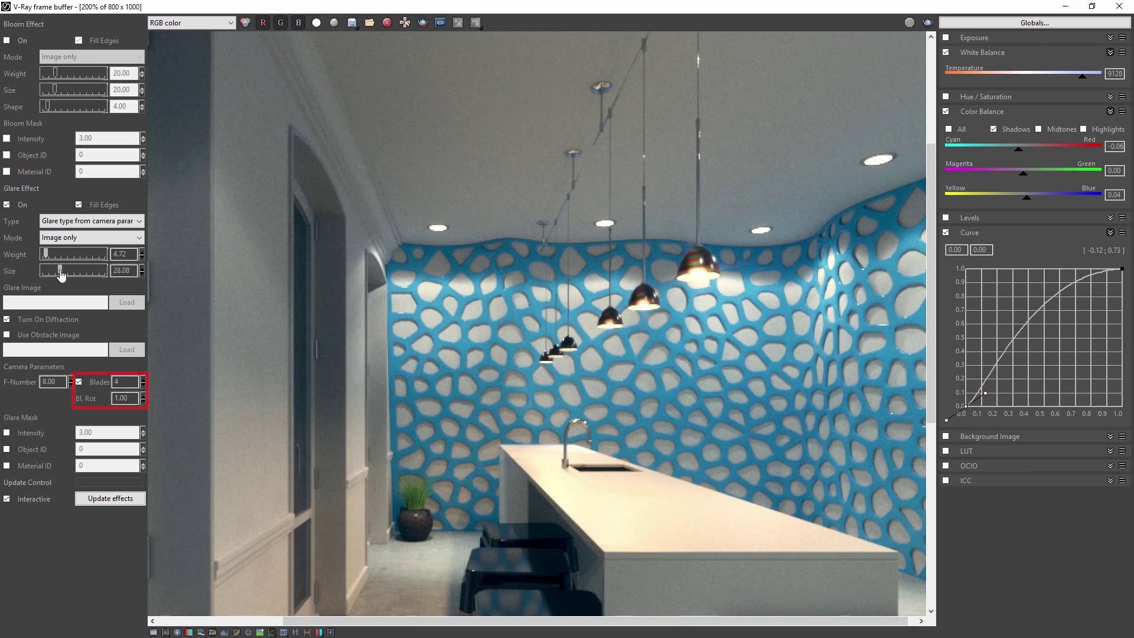
{"action": "mouse_move", "coordinate": [60, 274]}
{"action": "left_mouse_down"}
{"action": "mouse_move", "coordinate": [46, 258]}
{"action": "mouse_move", "coordinate": [59, 271]}
{"action": "left_mouse_up"}
{"action": "scroll", "coordinate": [807, 299], "scroll_direction": "down", "scroll_amount": 1}
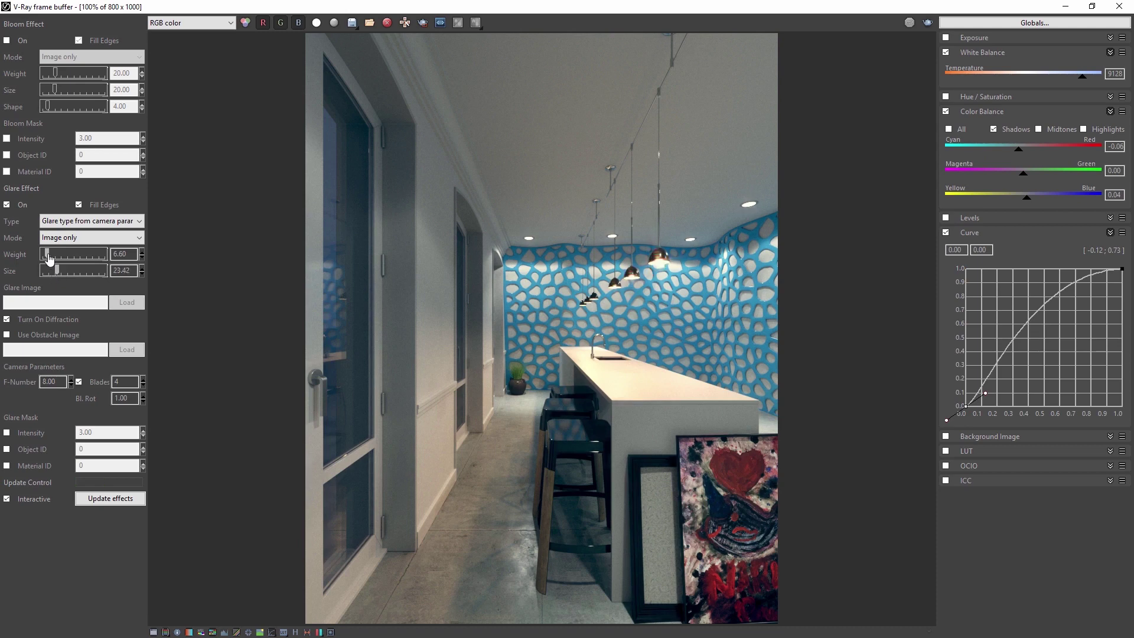
{"action": "left_click_drag", "start_coordinate": [47, 254], "coordinate": [49, 254]}
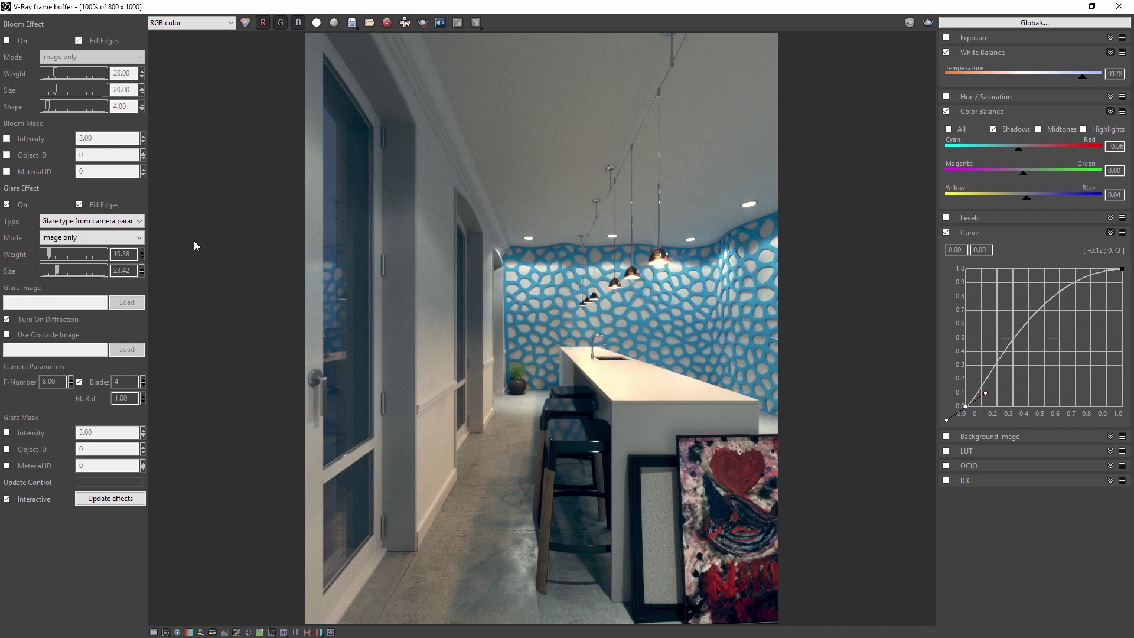